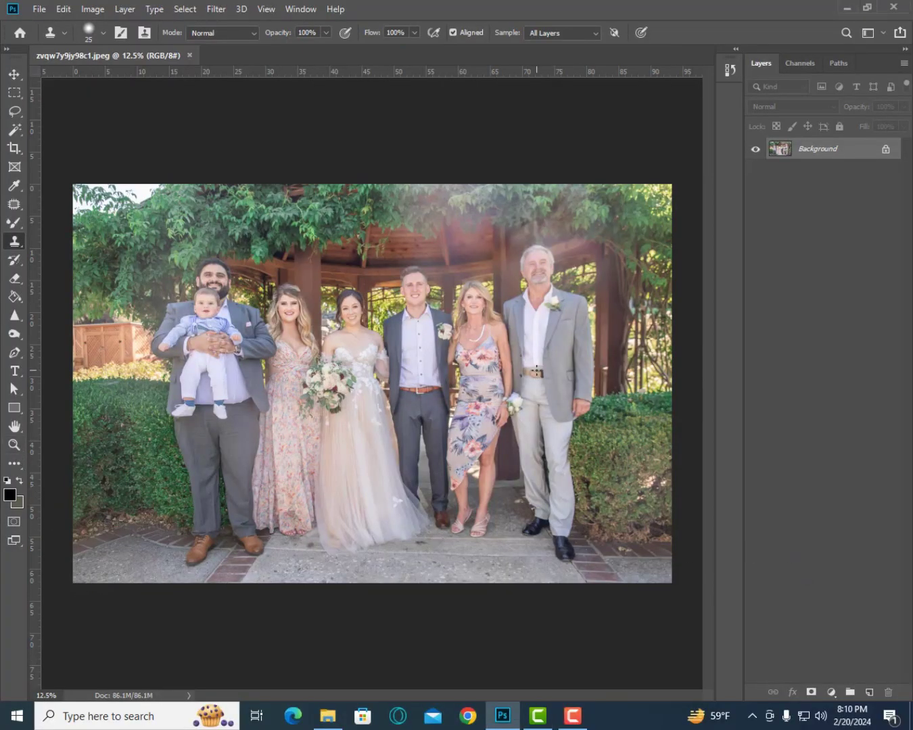
- Inspect the wedding photo up close, then duplicate the Background onto a new layer
click(13, 446)
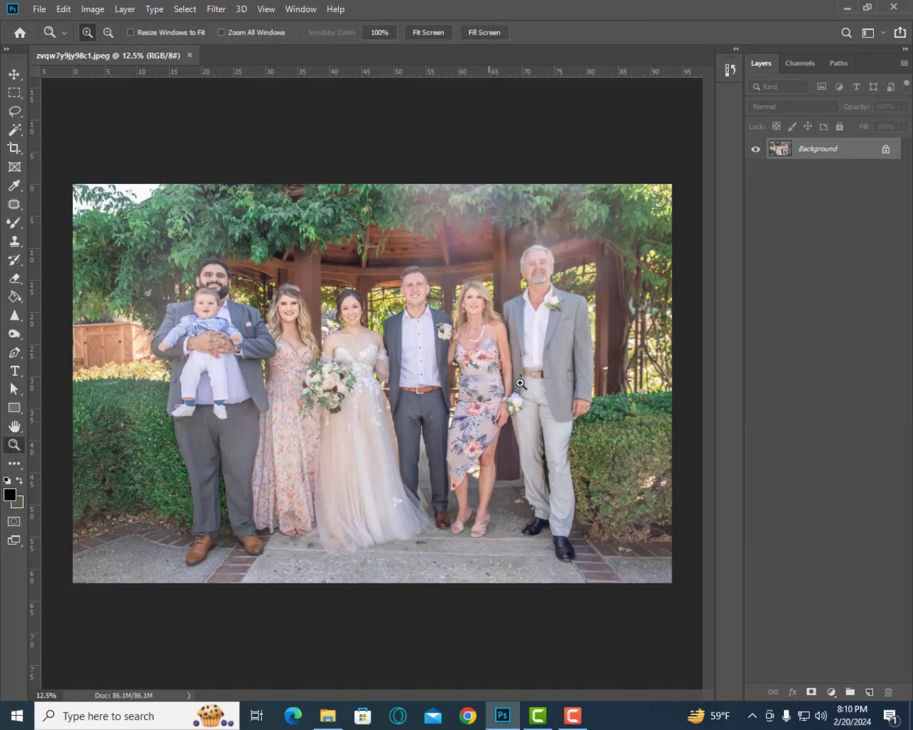
click(523, 379)
alt+click(522, 379)
key(ctrl+j)
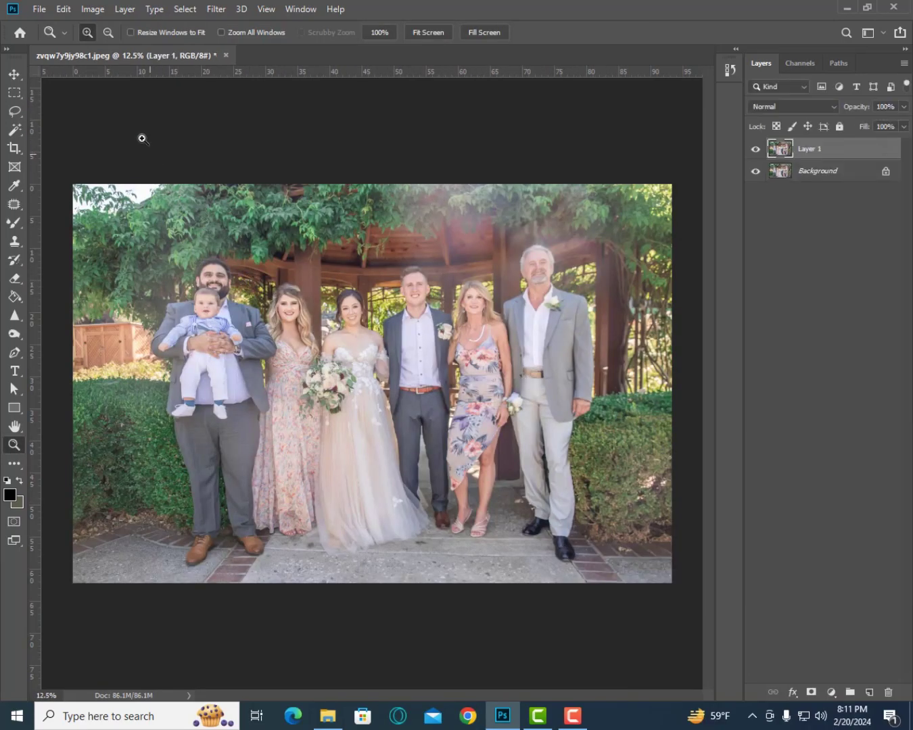
- Darken the duplicate's midtones by pulling the Curves midpoint down
click(92, 9)
mouse_move(115, 46)
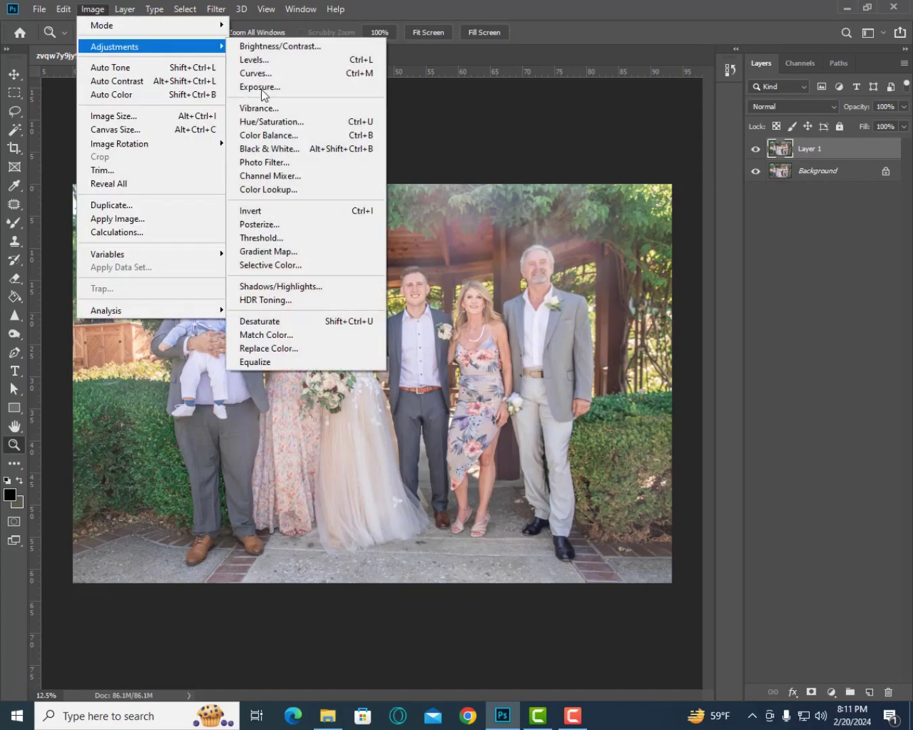
click(288, 73)
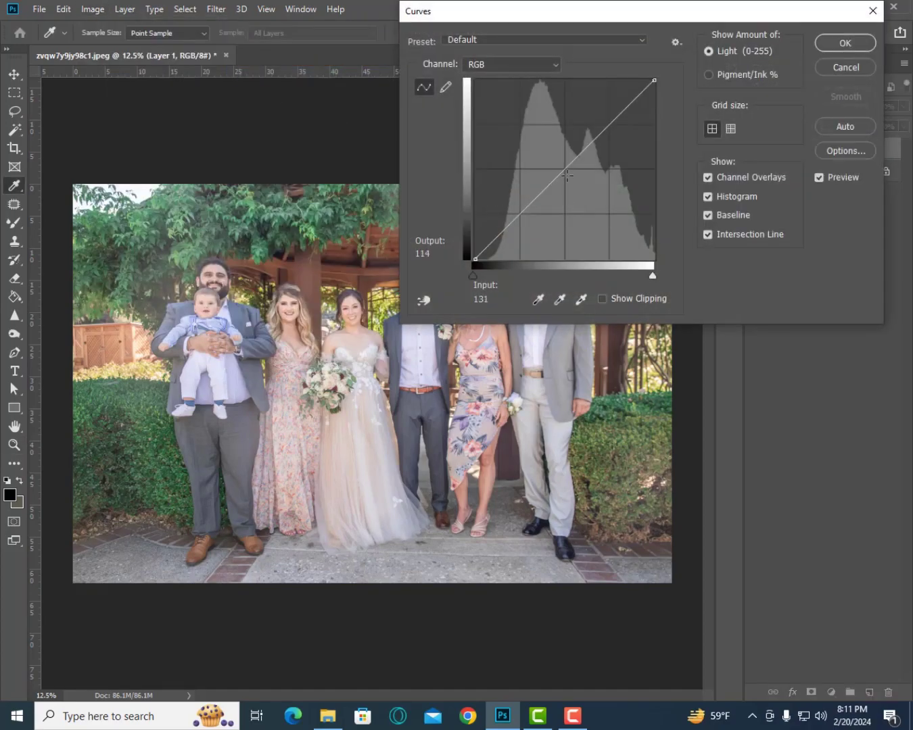
drag(567, 174, 564, 201)
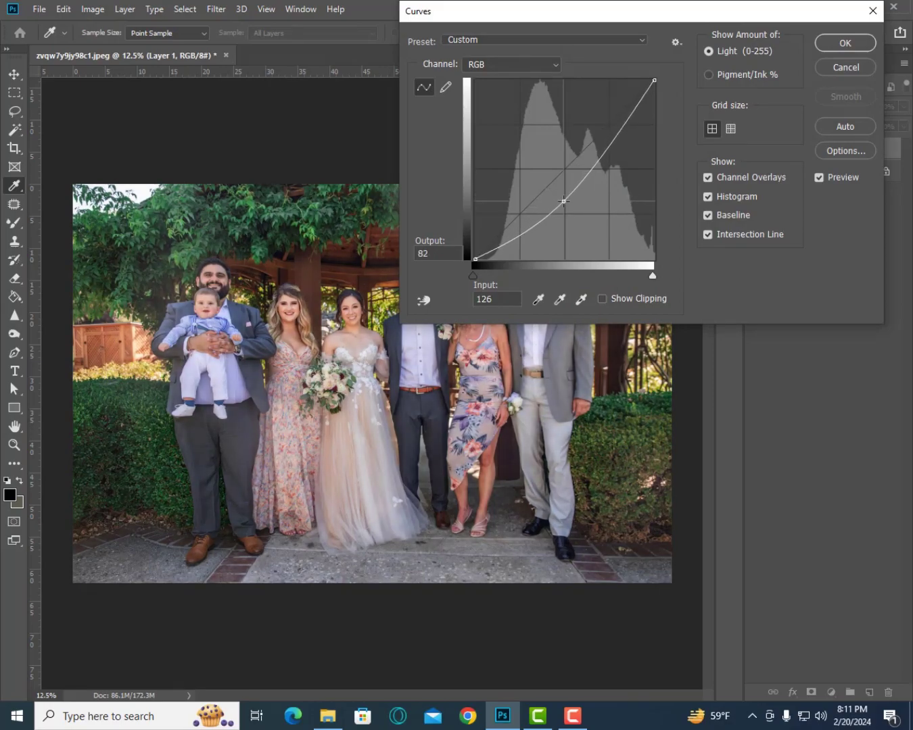
mouse_move(623, 19)
mouse_down()
mouse_move(799, 5)
mouse_move(577, 23)
mouse_up()
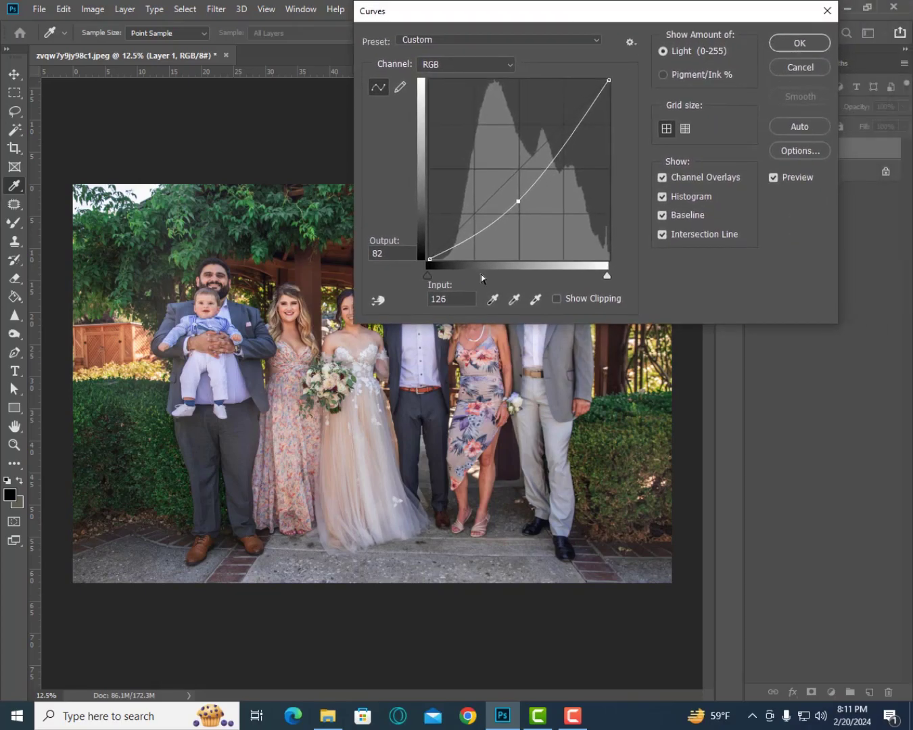
click(791, 43)
- Zoom in to inspect the right-side group, then duplicate Layer 1 as Layer 1 copy
key(z)
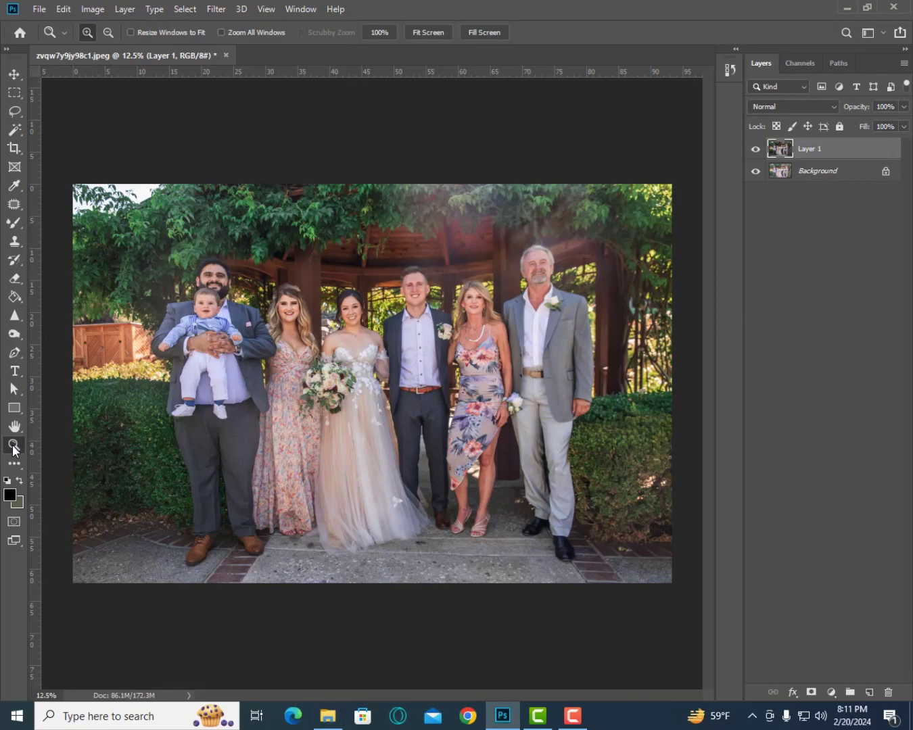
click(628, 162)
click(551, 152)
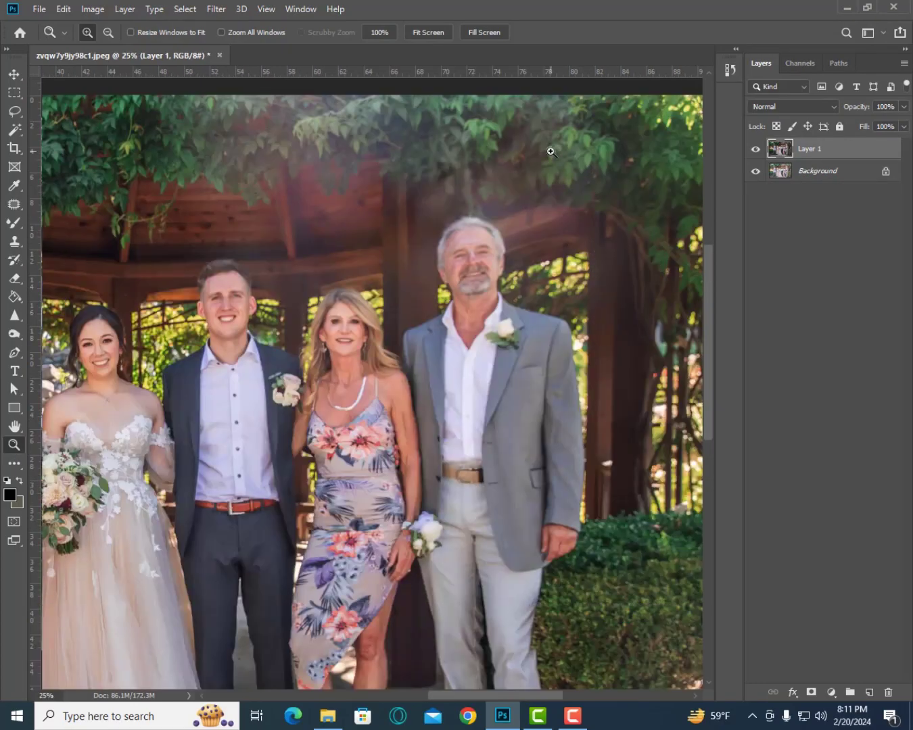
key(ctrl+minus)
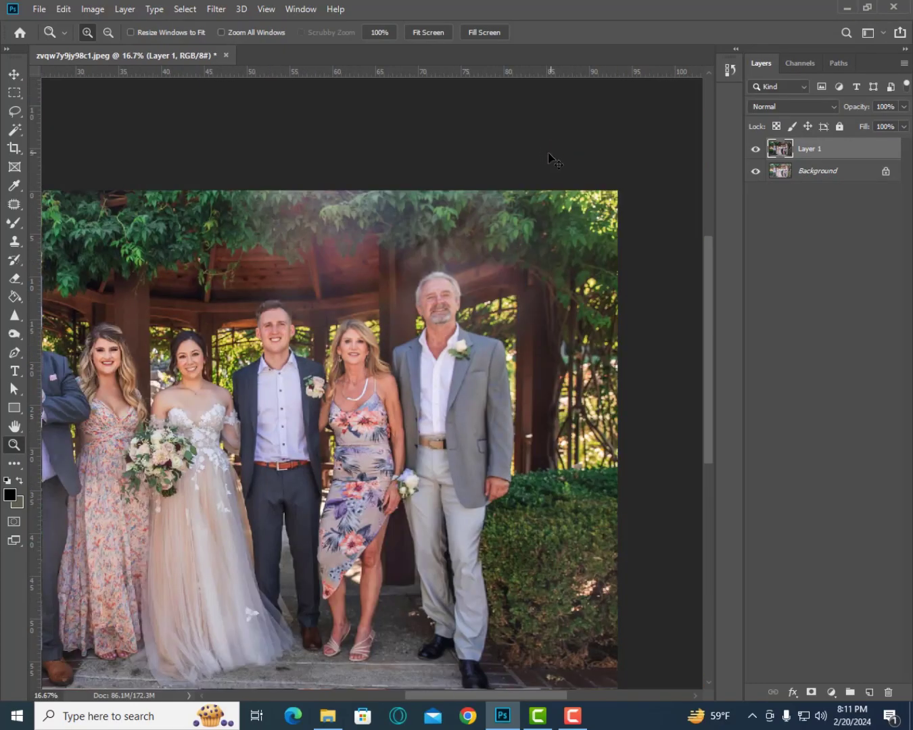
key(ctrl+j)
- Darken Layer 1 copy further by pulling its Curves midpoint down
click(95, 10)
mouse_move(115, 46)
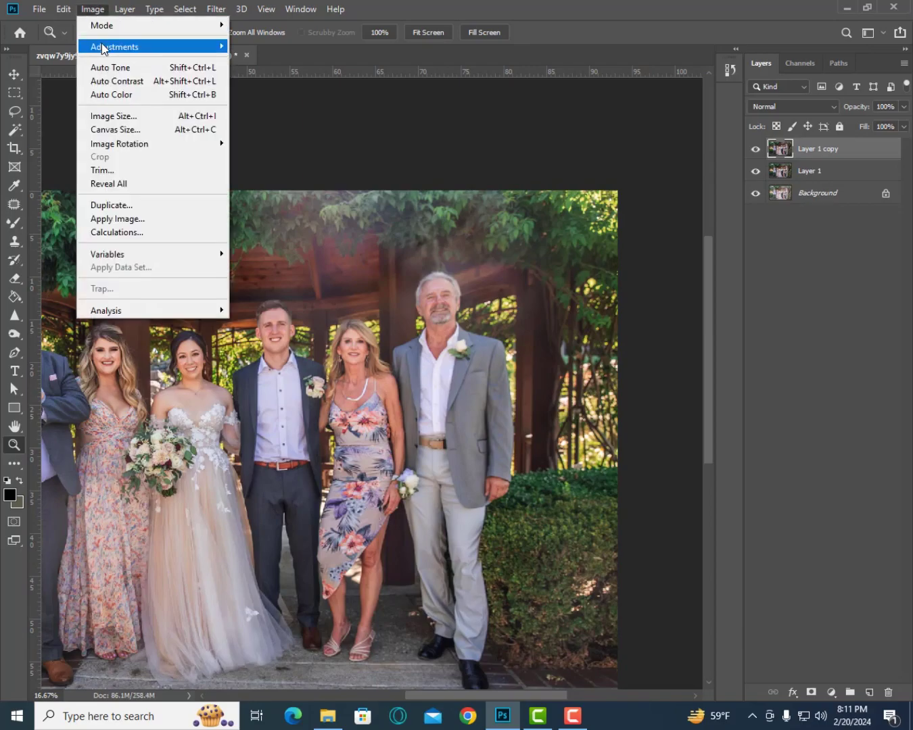
click(255, 73)
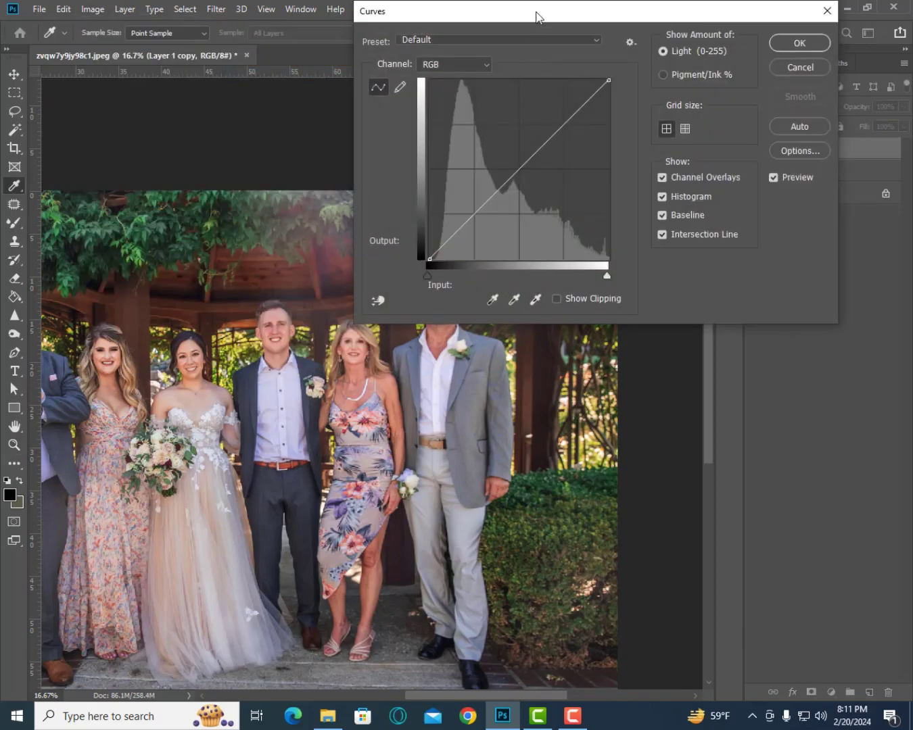
drag(535, 11, 706, 11)
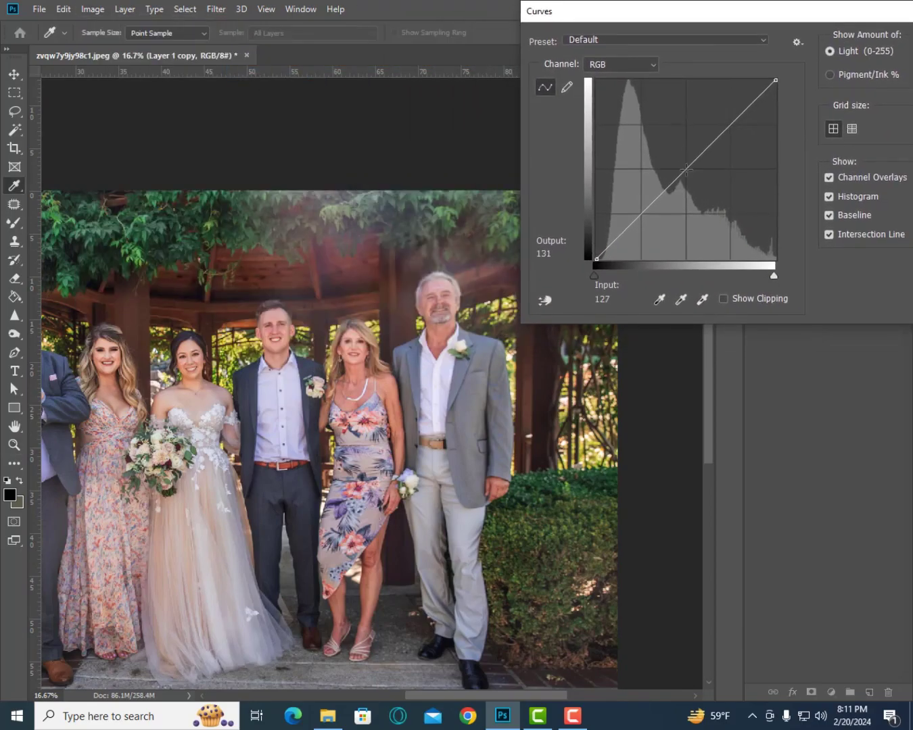
drag(687, 169, 686, 192)
mouse_move(737, 18)
mouse_down()
mouse_move(567, 41)
mouse_move(463, 41)
mouse_up()
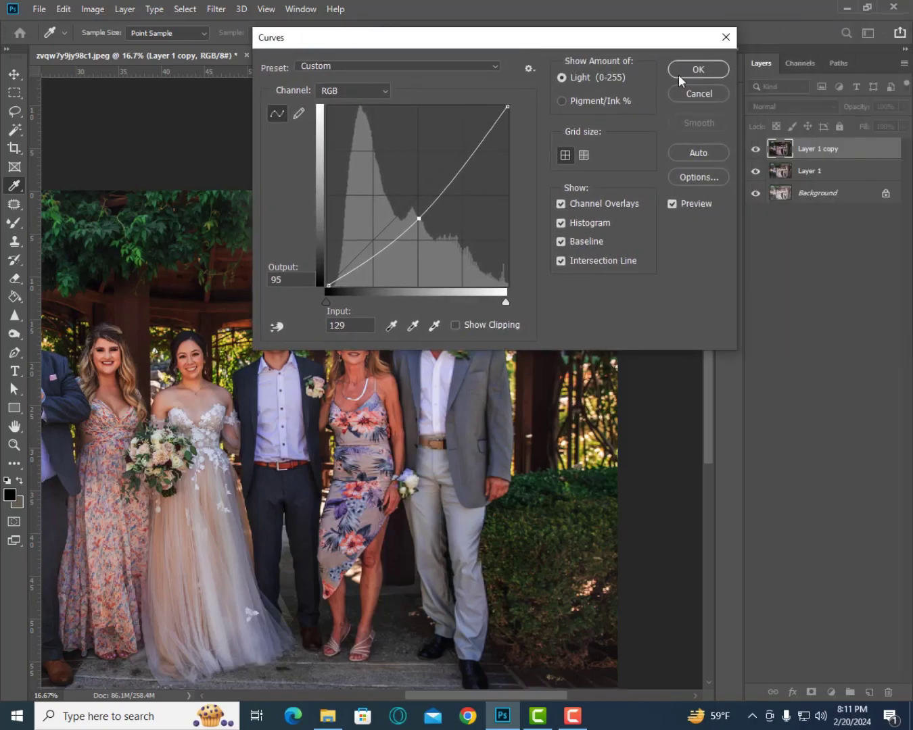
click(697, 68)
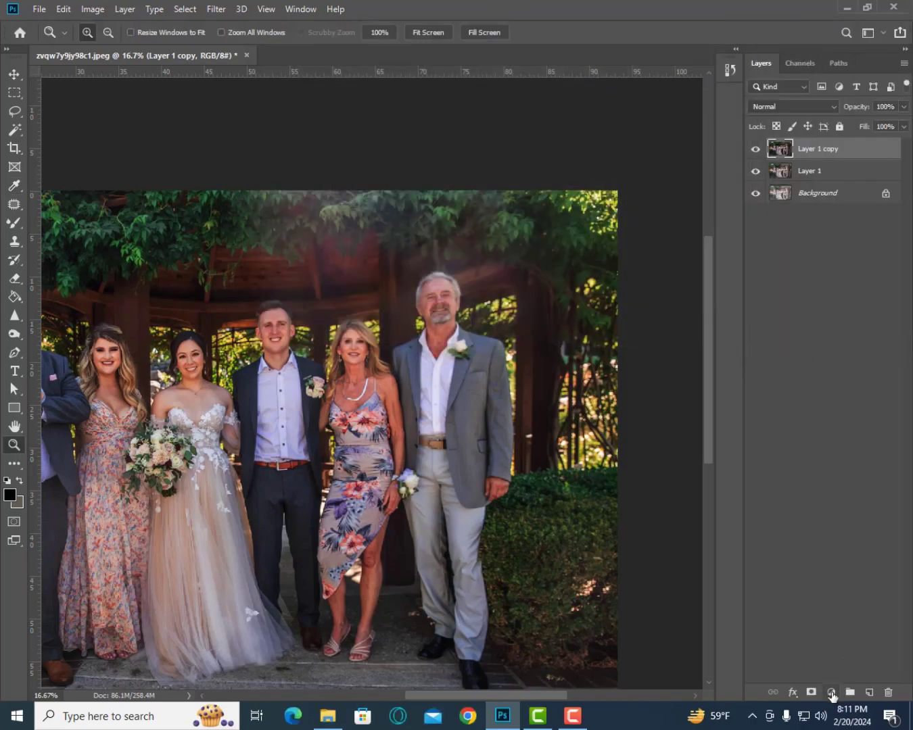
- Add a layer mask to Layer 1 copy and fill it black to hide the darkening
click(831, 692)
click(814, 154)
click(812, 693)
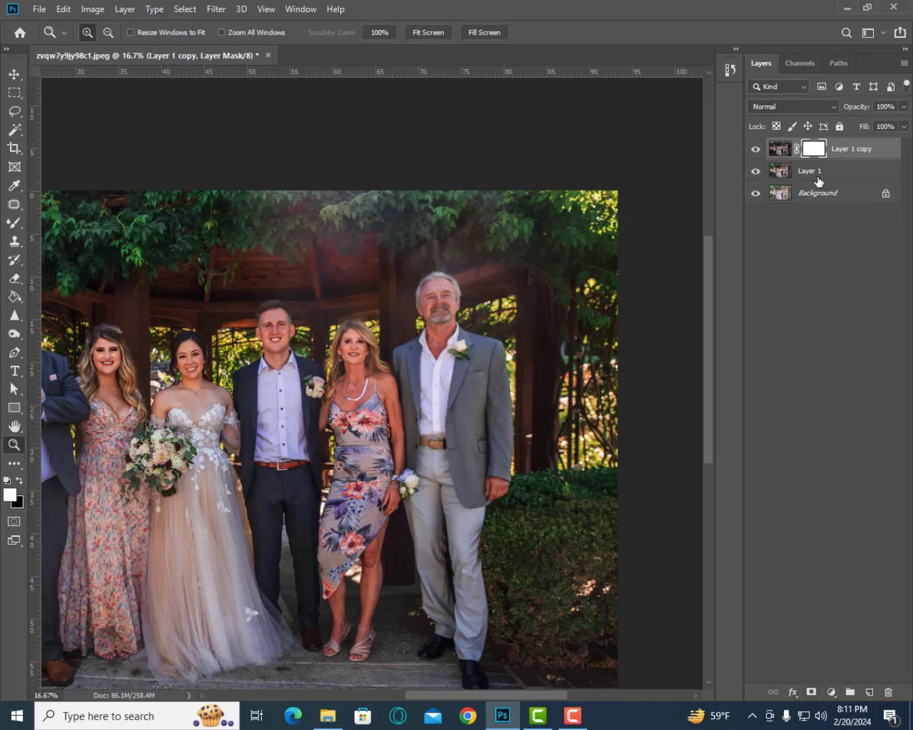
key(ctrl+a)
key(Delete)
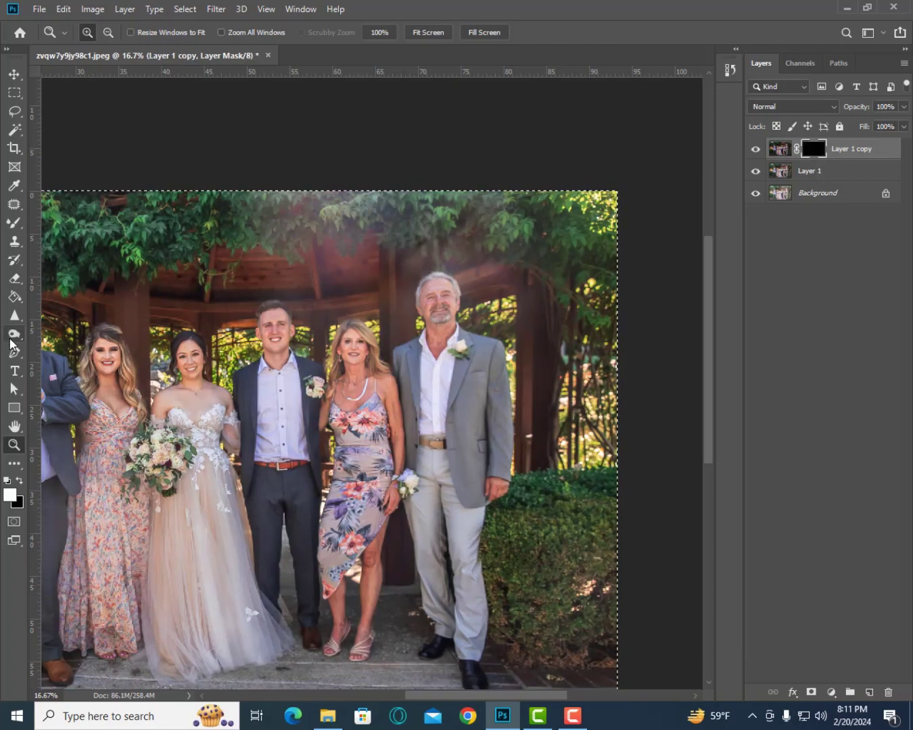
- Brush white over the top foliage and canopy to reveal the darker version there
click(14, 223)
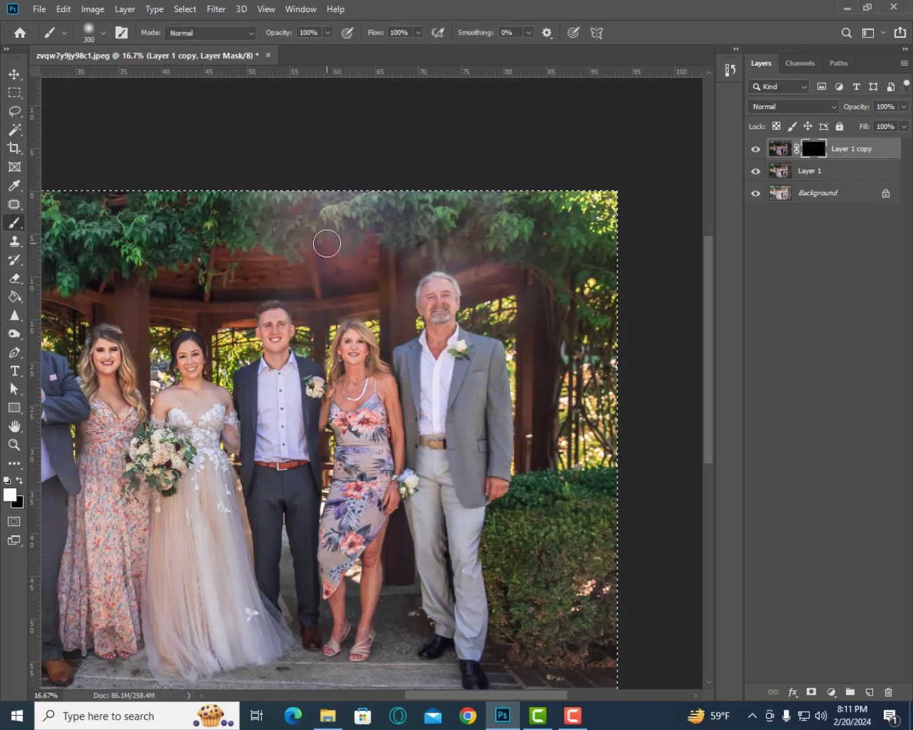
key(bracketright)
key(bracketright)
key(bracketright)
click(326, 219)
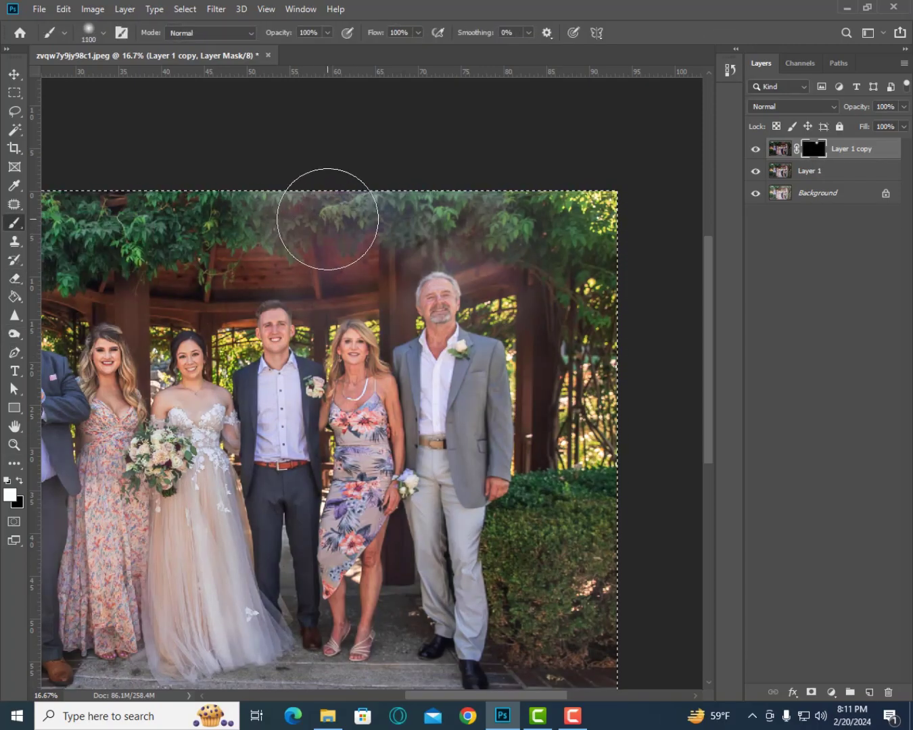
key(bracketright)
key(bracketright)
key(bracketleft)
drag(363, 206, 481, 235)
key(bracketleft)
key(bracketleft)
- Paint the darkening into the background between the heads, then compare Layer 1 copy on and off
key(bracketleft)
key(bracketleft)
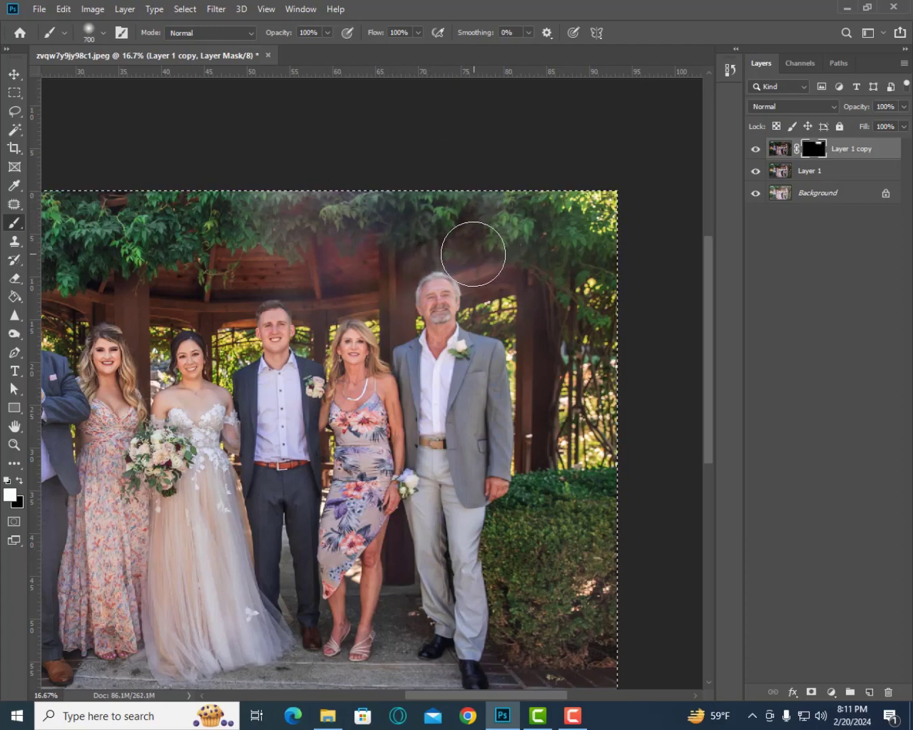
mouse_move(495, 264)
mouse_down()
mouse_move(350, 261)
mouse_move(388, 265)
mouse_move(387, 282)
mouse_up()
key(bracketright)
key(bracketright)
key(bracketright)
key(bracketleft)
key(bracketleft)
key(bracketleft)
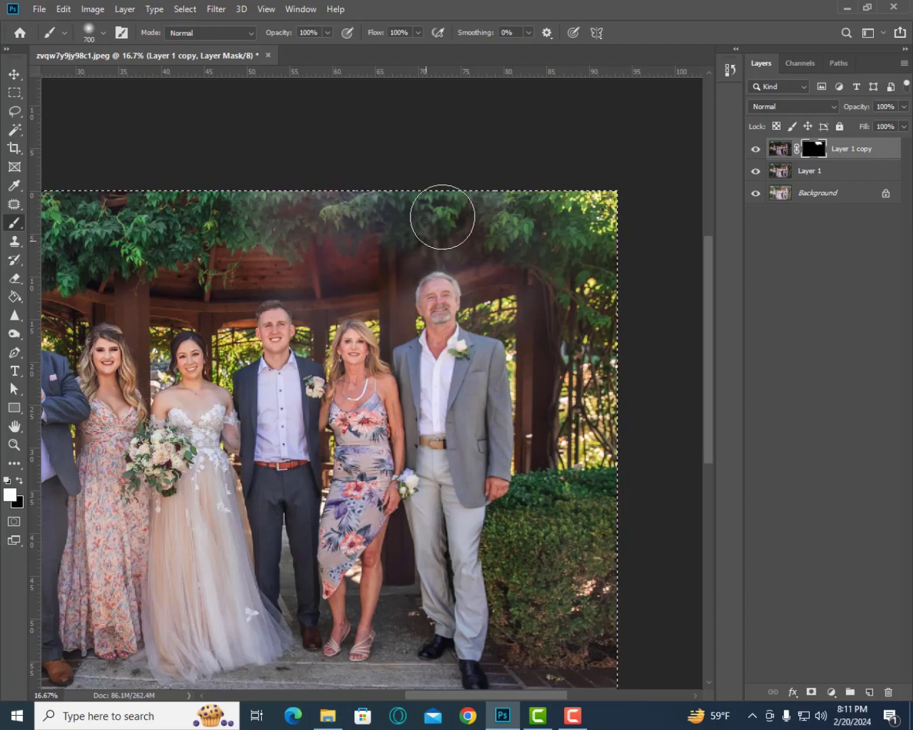
key(bracketleft)
key(bracketleft)
key(bracketleft)
key(bracketleft)
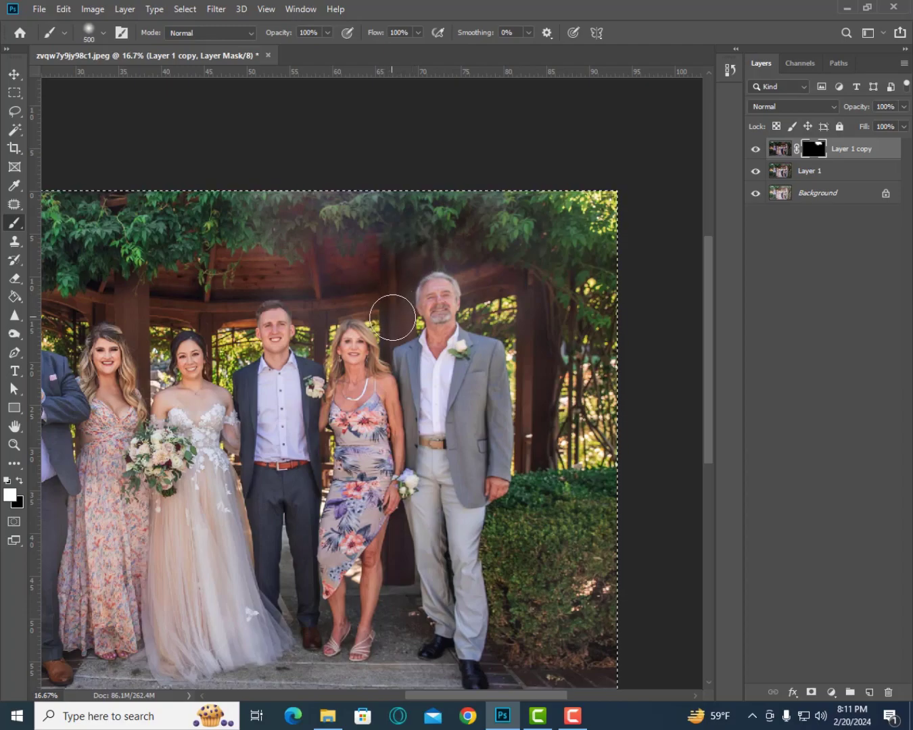
mouse_move(394, 323)
mouse_down()
mouse_move(394, 333)
mouse_move(406, 320)
mouse_move(399, 290)
mouse_up()
key(bracketleft)
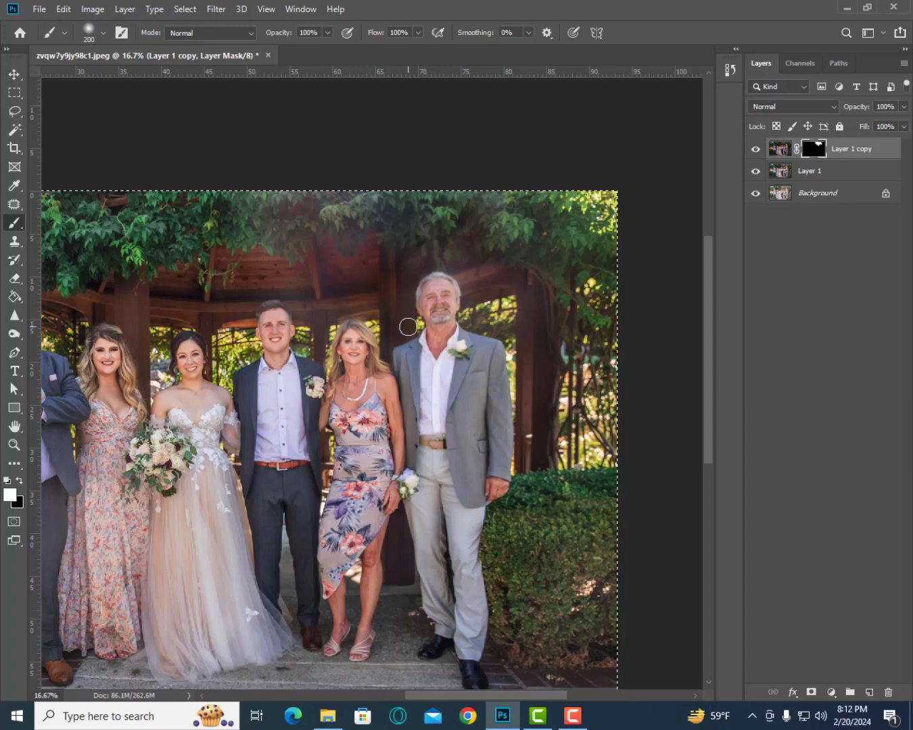
key(bracketright)
key(bracketright)
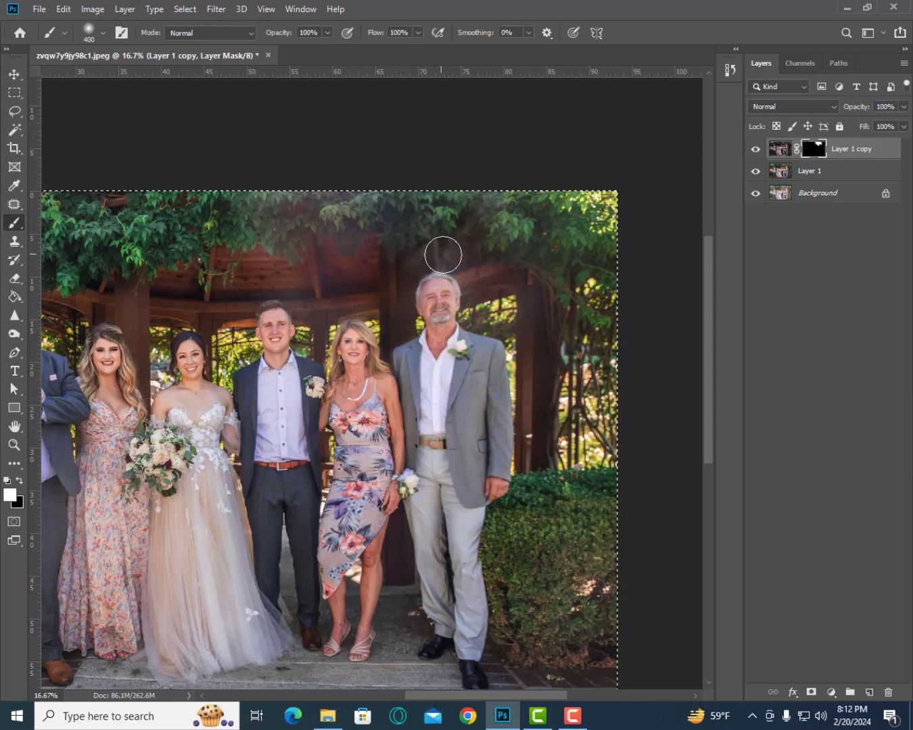
key(bracketright)
key(bracketright)
key(bracketright)
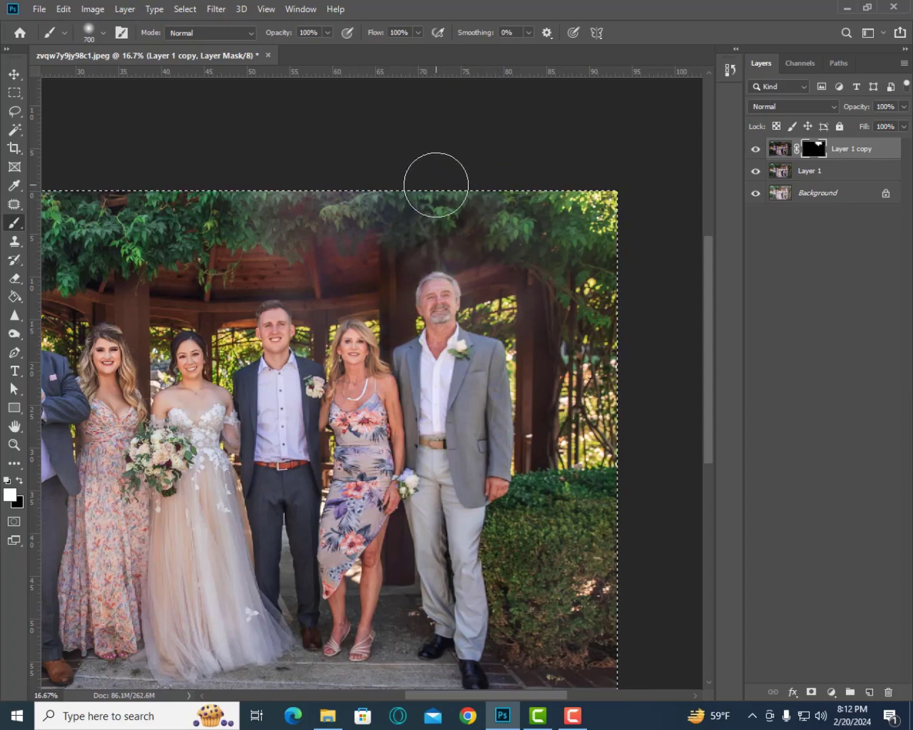
key(bracketright)
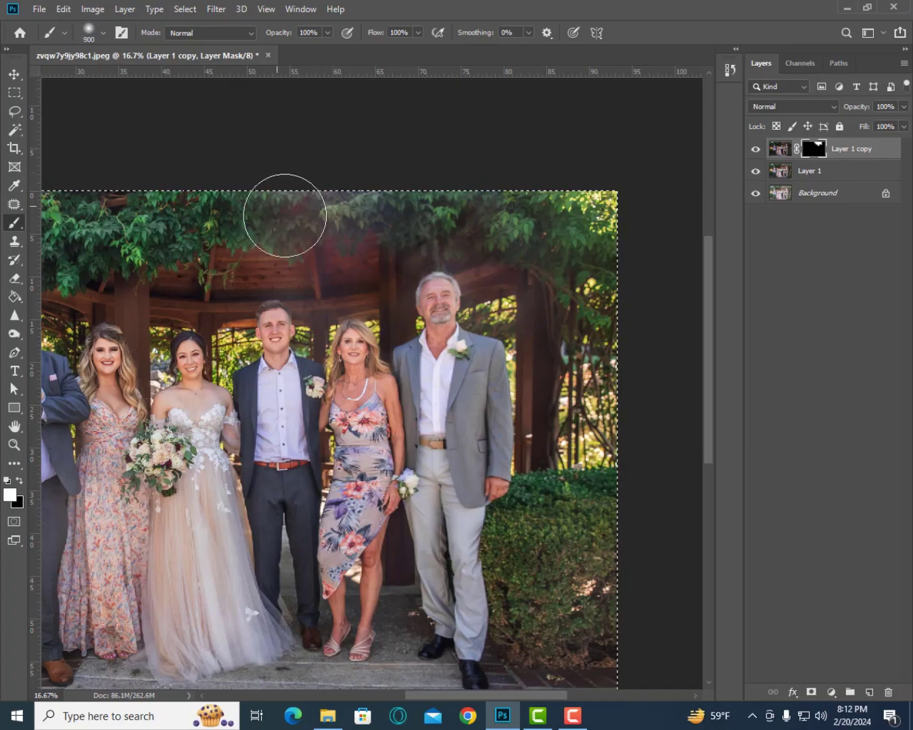
key(bracketright)
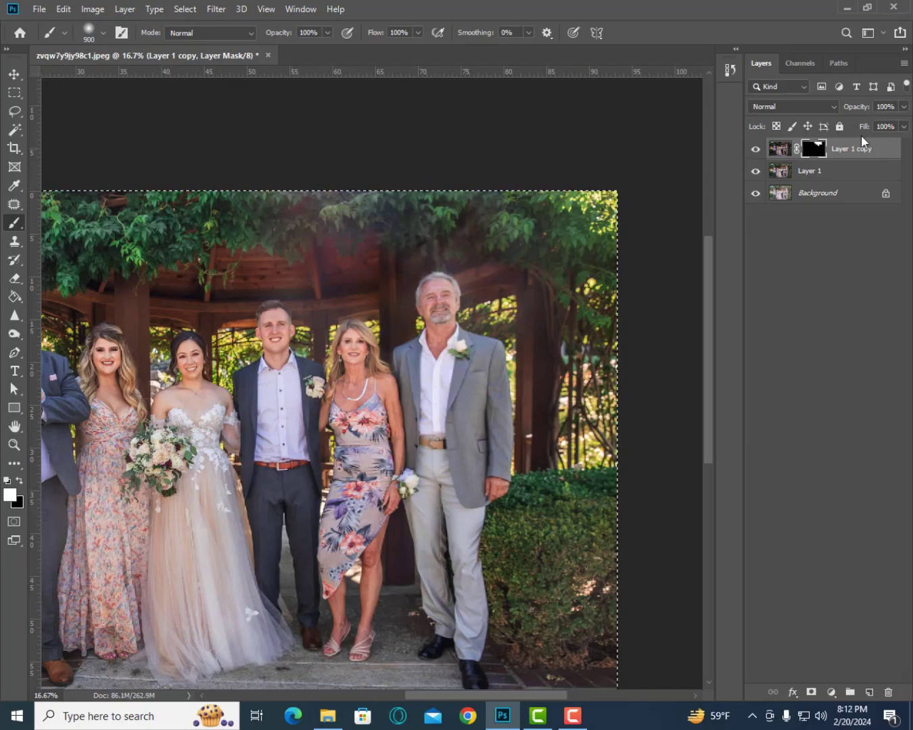
click(757, 150)
click(757, 150)
- Target Layer 1 copy's image pixels instead of its mask
key(ctrl+minus)
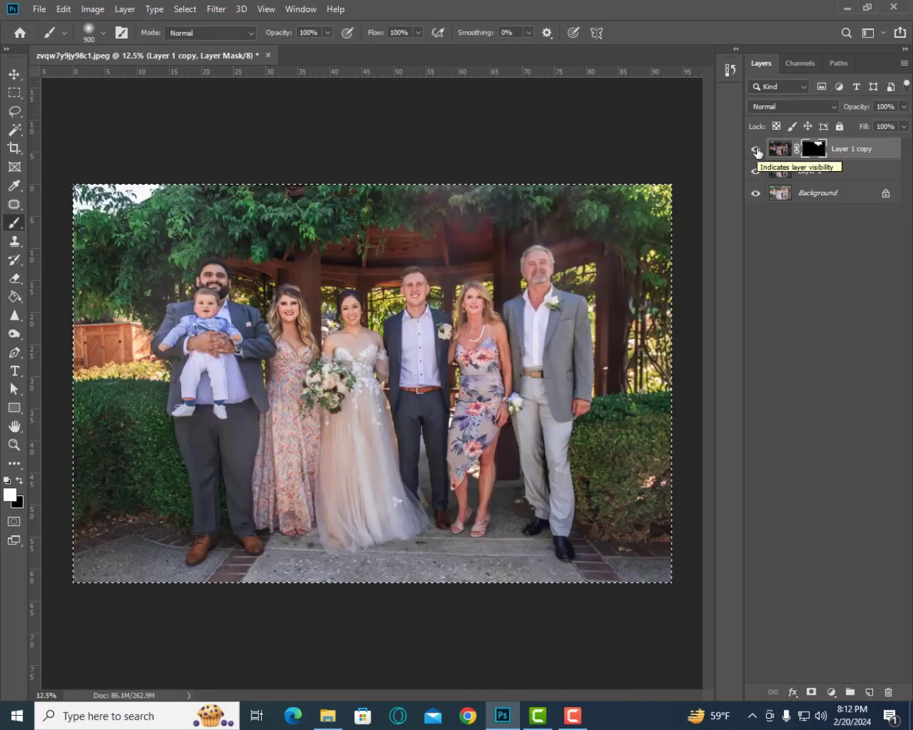
key(ctrl+plus)
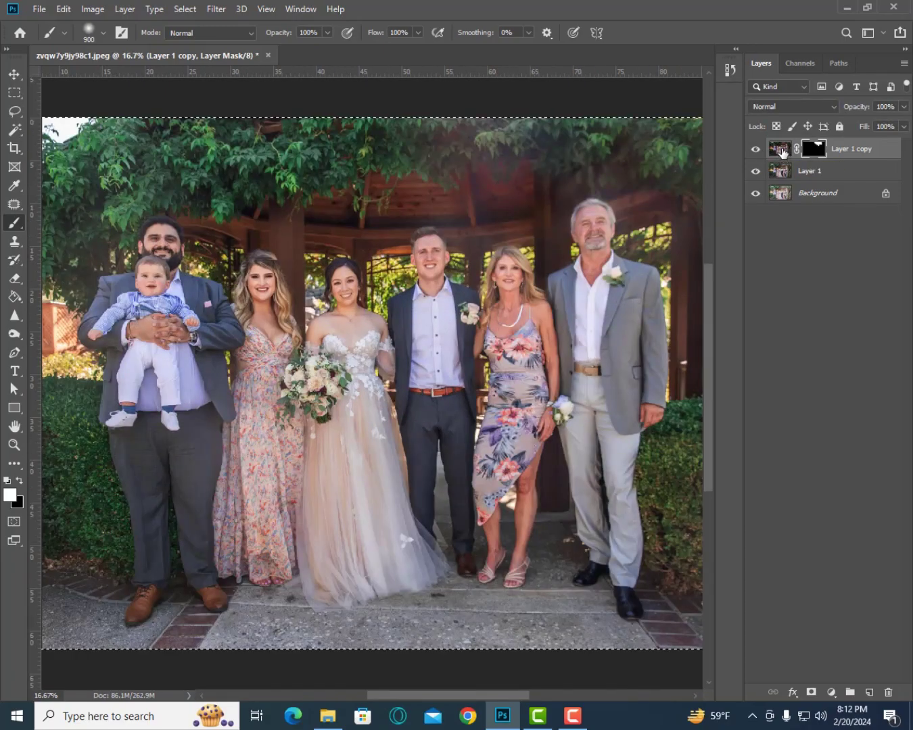
click(780, 150)
key(x)
- Apply Selective Color to Layer 1 copy, raising Black in the Neutrals
click(93, 9)
mouse_move(114, 46)
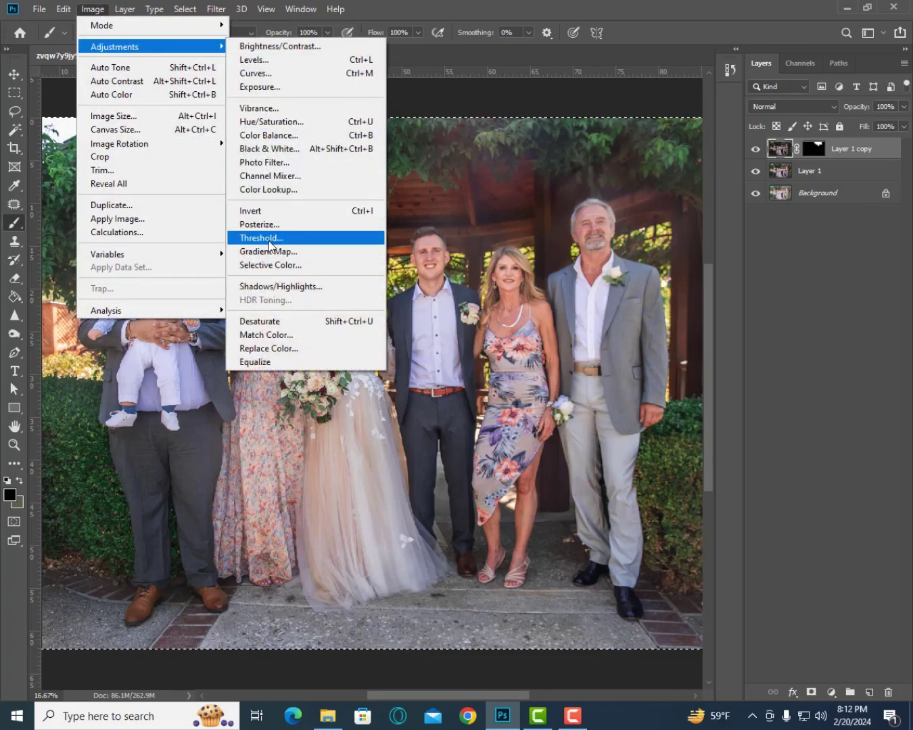
click(269, 265)
drag(563, 63, 727, 70)
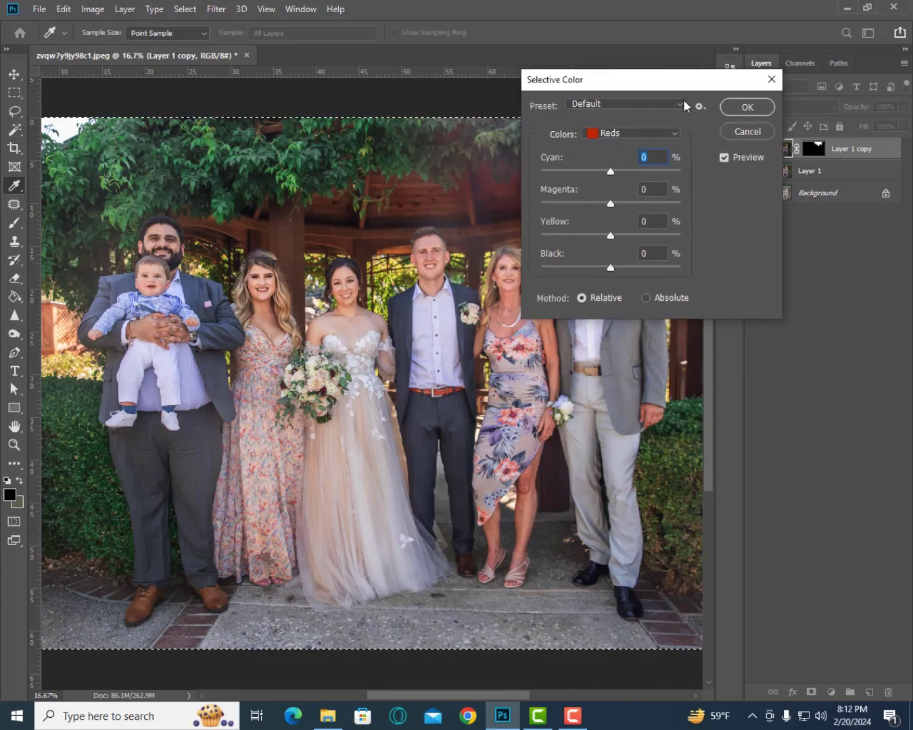
click(744, 124)
click(764, 231)
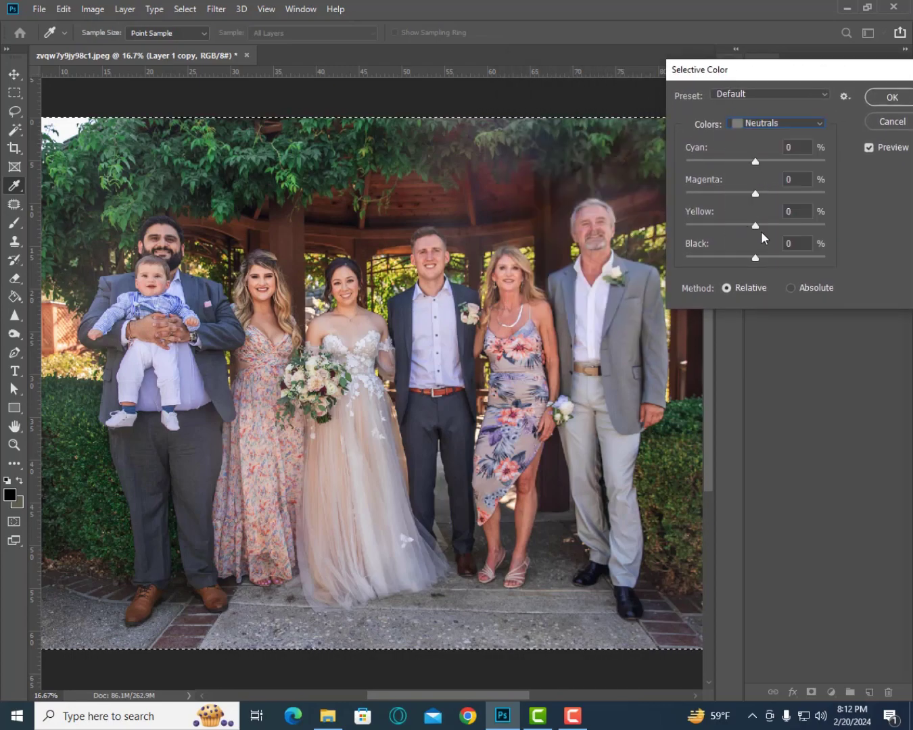
drag(755, 257, 767, 257)
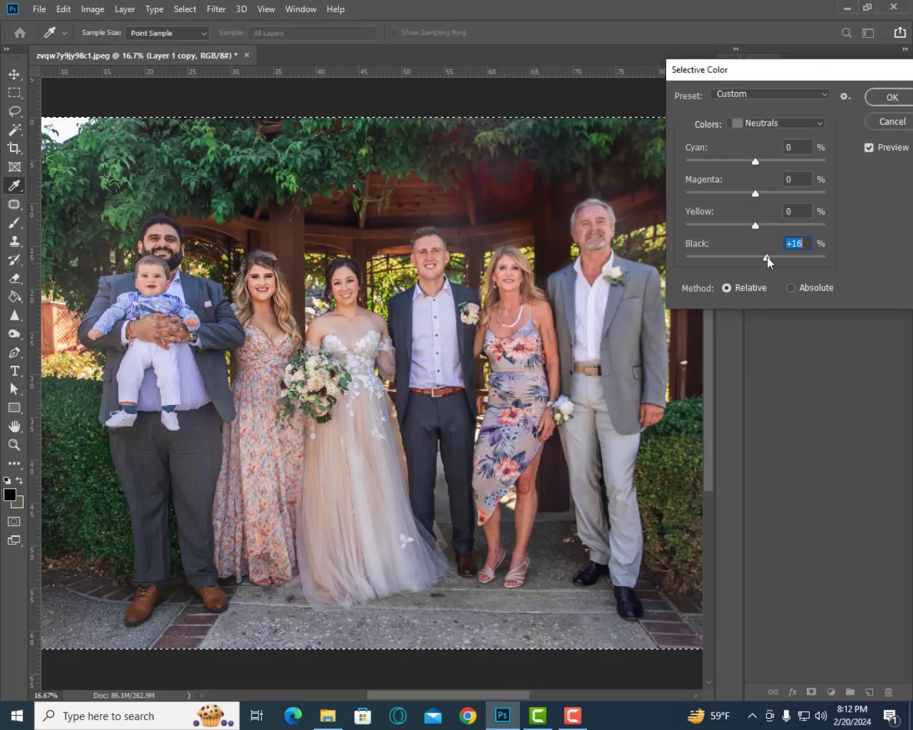
click(892, 98)
- Apply Shadows/Highlights to Layer 1 copy with Shadows Amount at 9%, checking the preview
key(b)
click(93, 10)
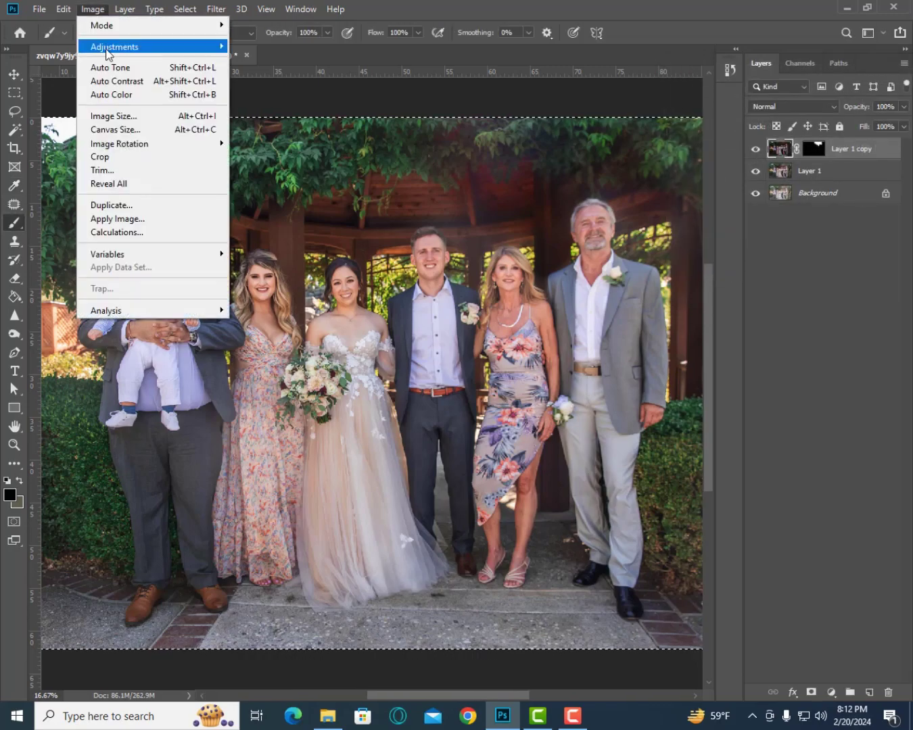
click(270, 286)
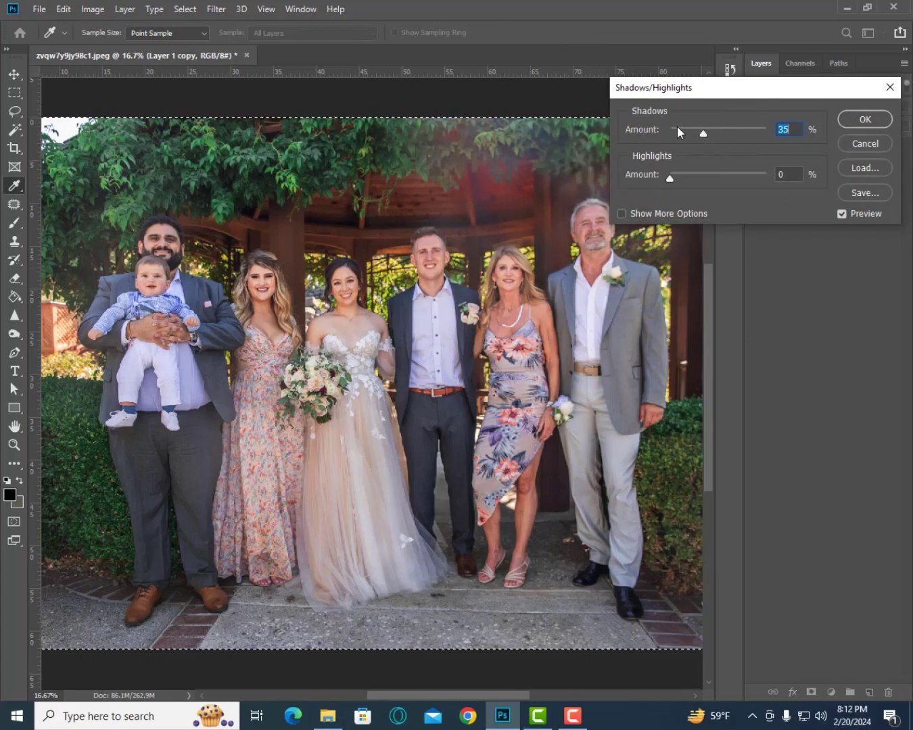
click(679, 126)
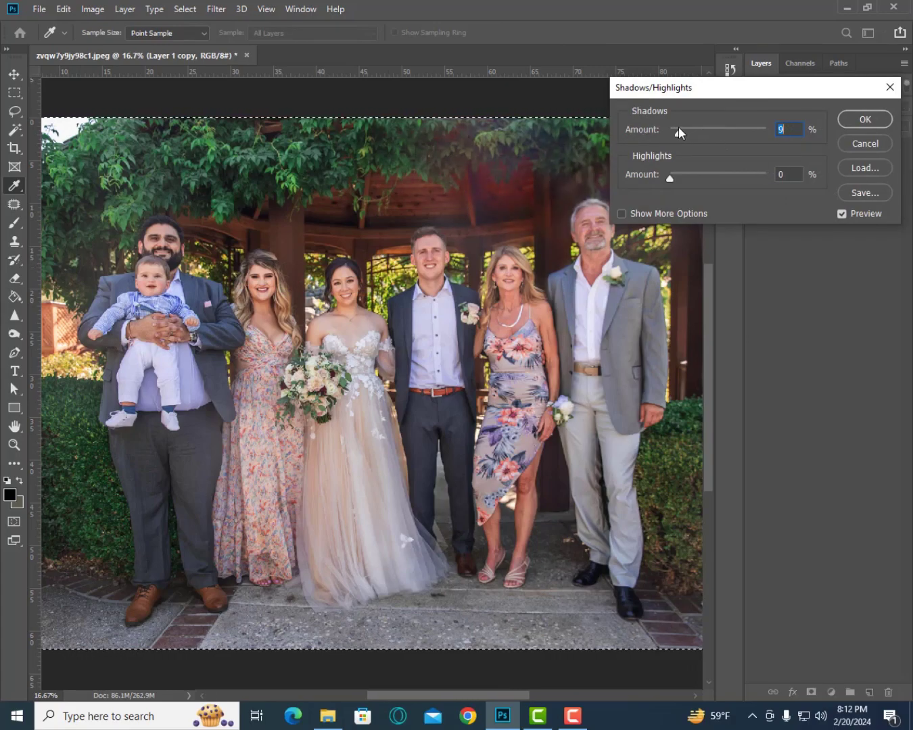
click(840, 213)
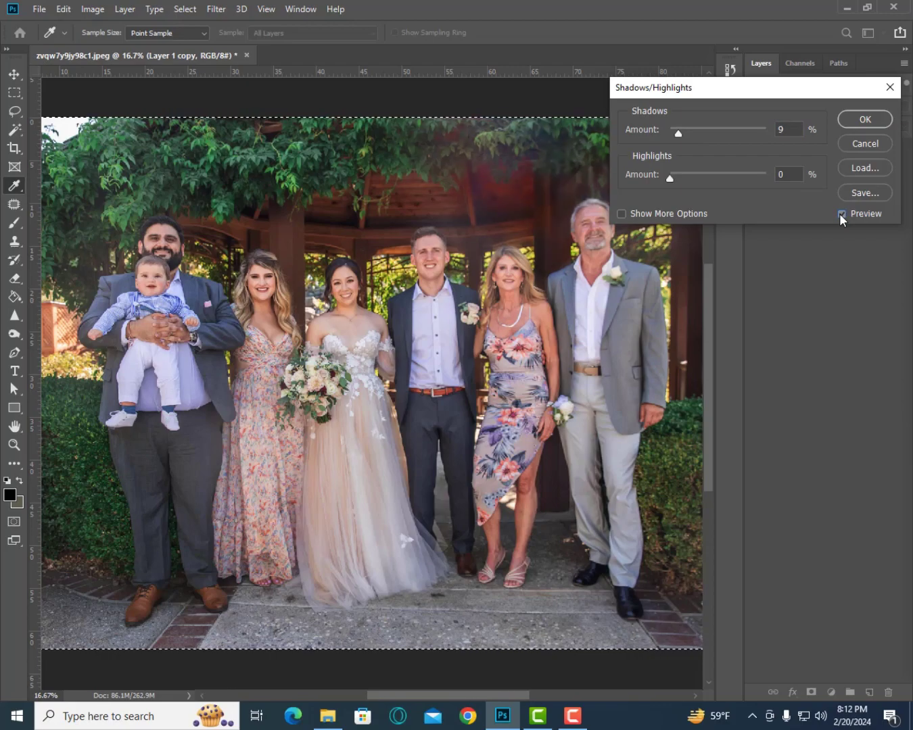
click(840, 213)
click(865, 124)
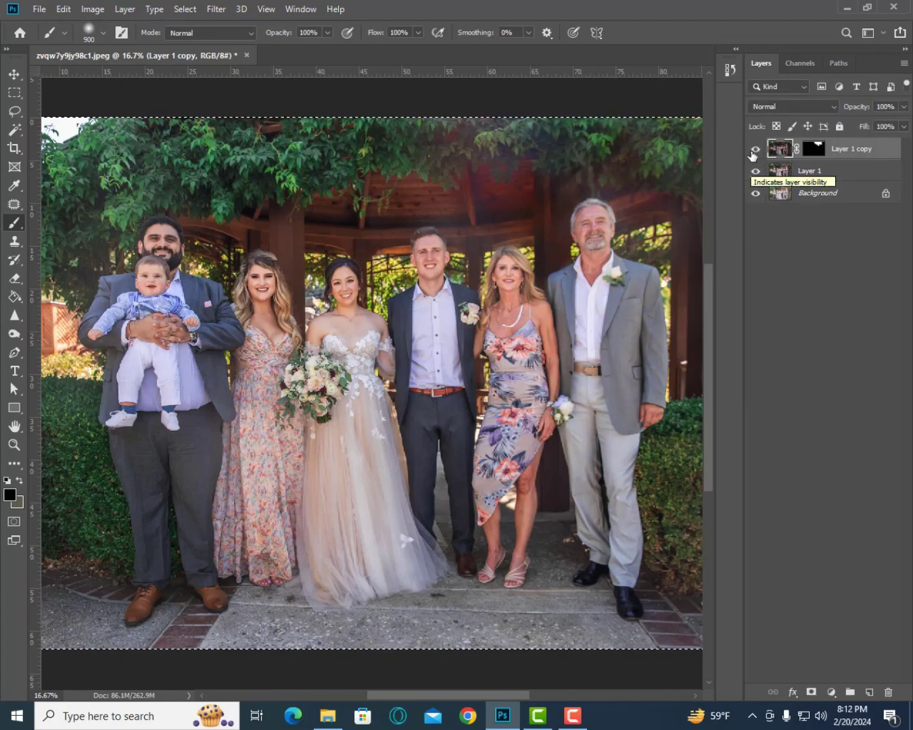
- After comparing Layer 1 copy's visibility, merge Layer 1 and Layer 1 copy into one layer
click(755, 150)
click(755, 150)
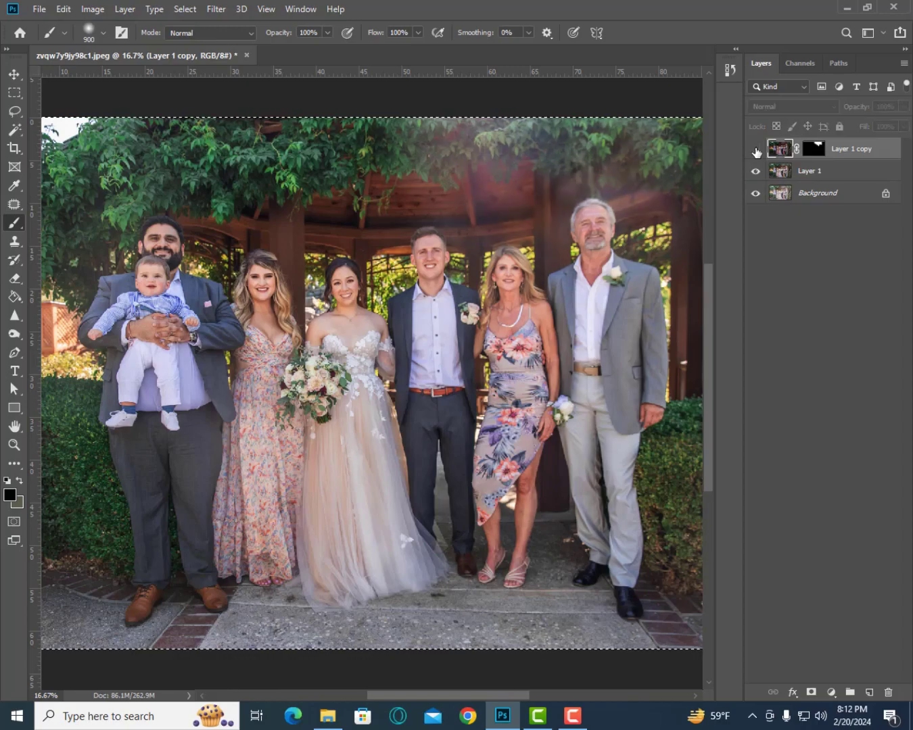
click(755, 151)
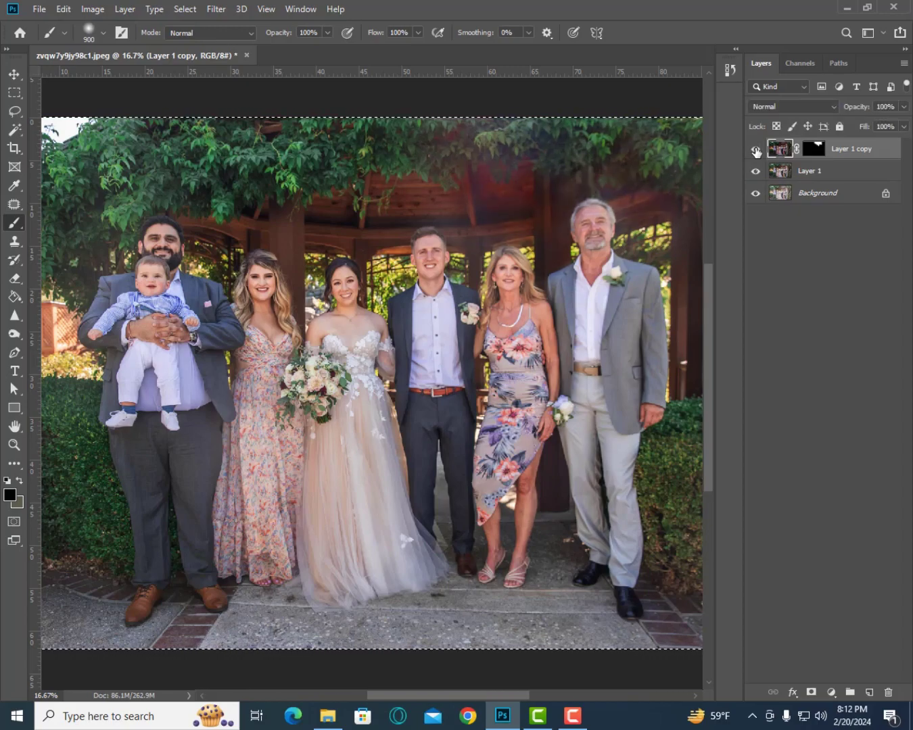
key(ctrl+minus)
shift+click(816, 171)
right_click(815, 171)
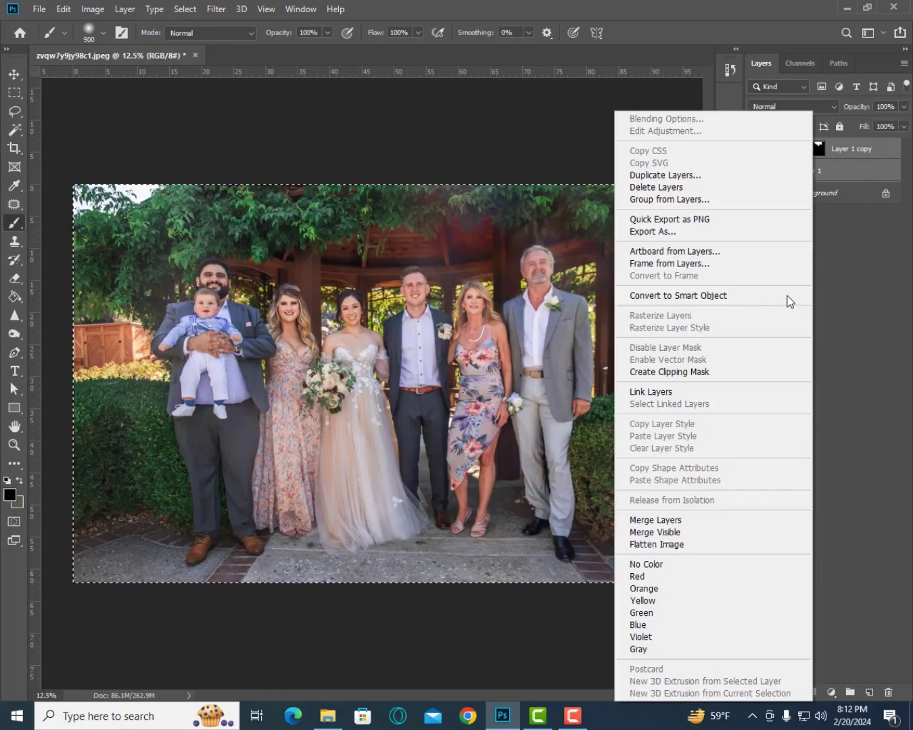
click(659, 520)
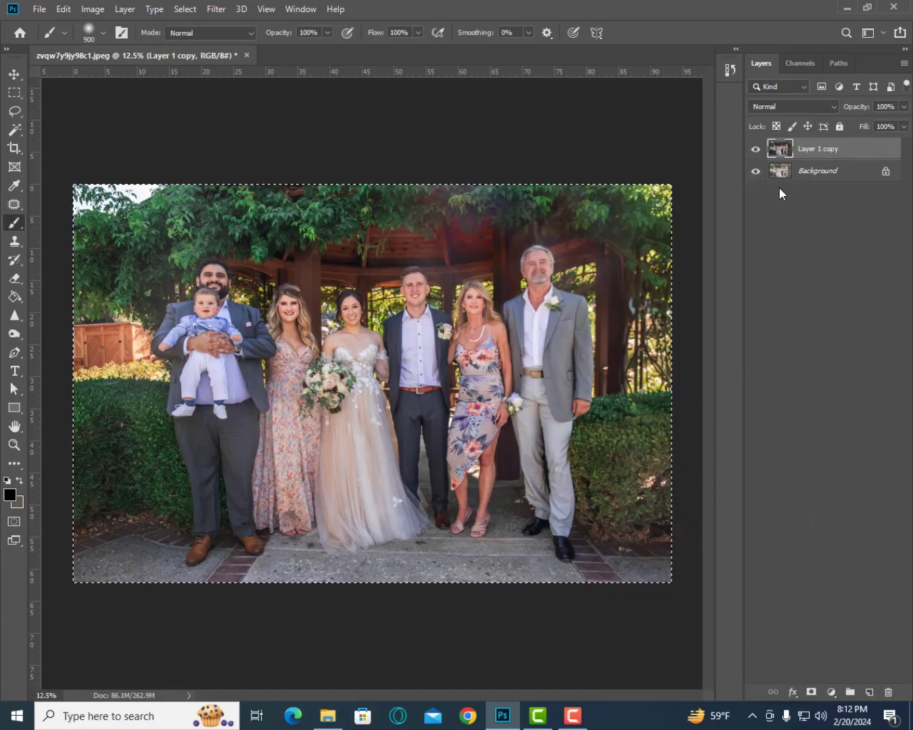
click(755, 151)
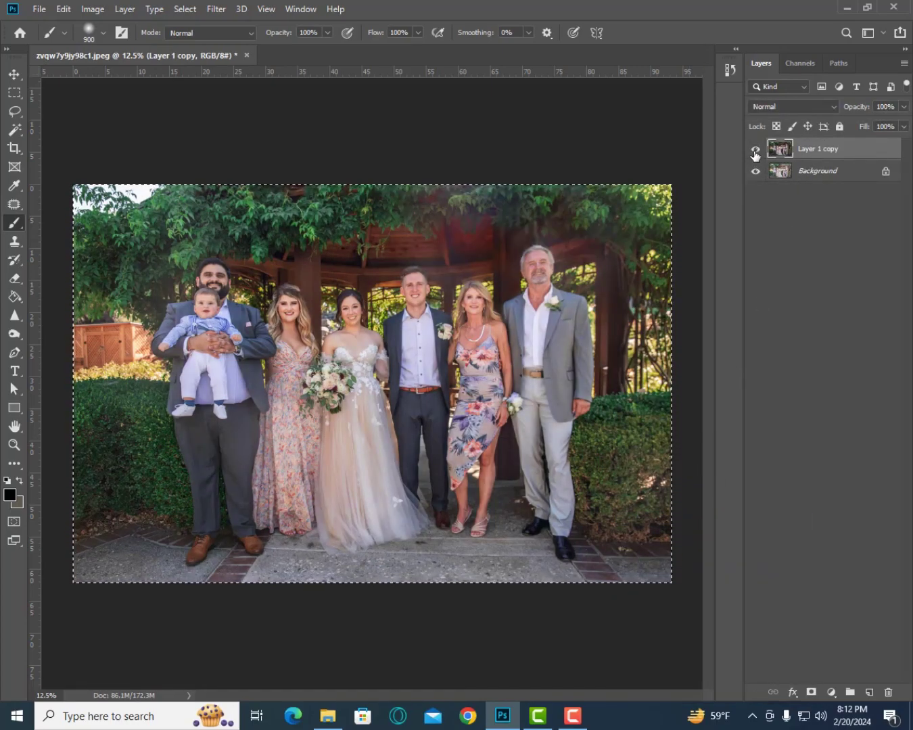
- Duplicate the layer and raise its Brightness to 23 with Brightness/Contrast
key(ctrl+j)
click(93, 9)
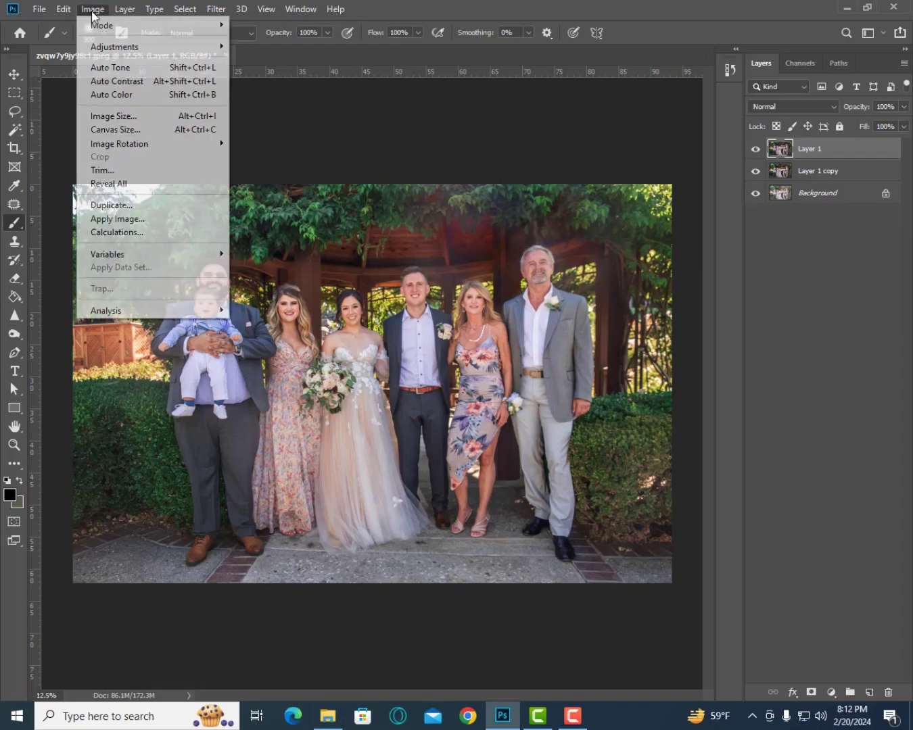
click(267, 44)
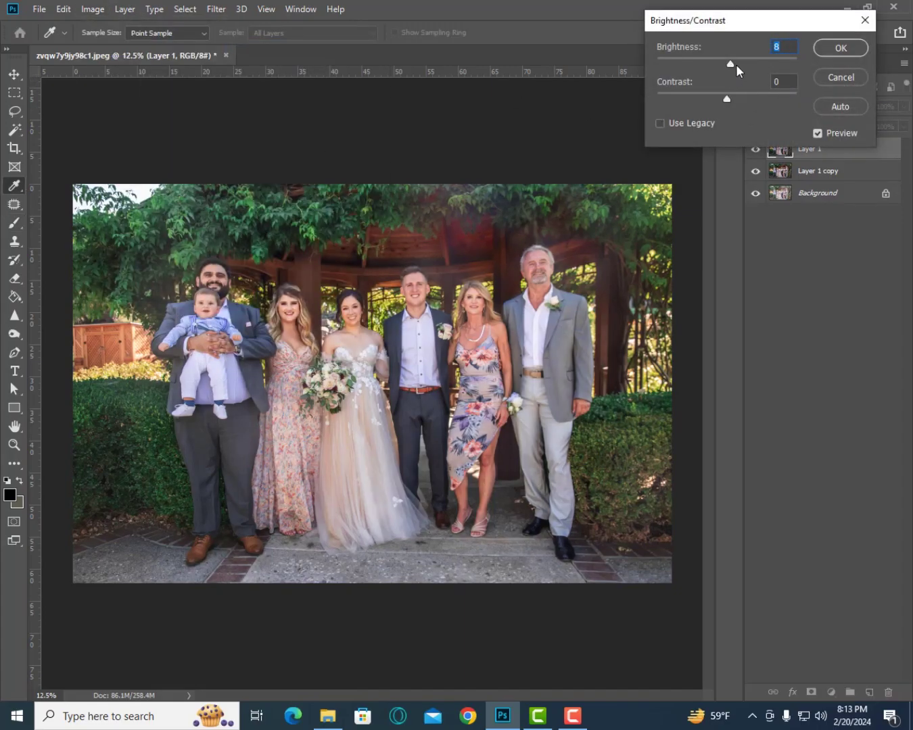
drag(729, 63, 737, 65)
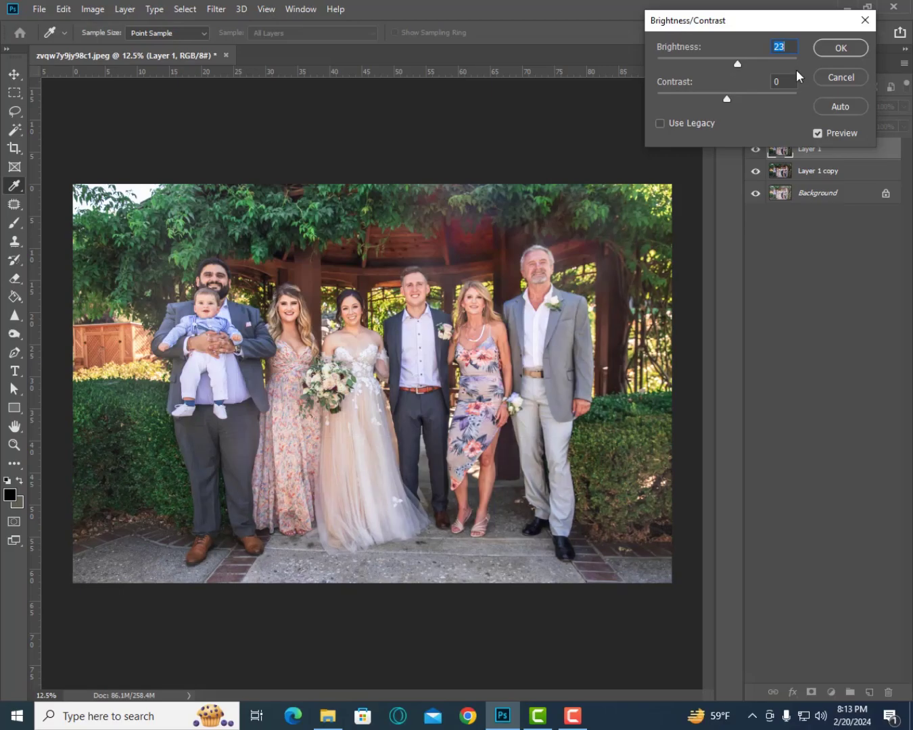
click(825, 49)
key(b)
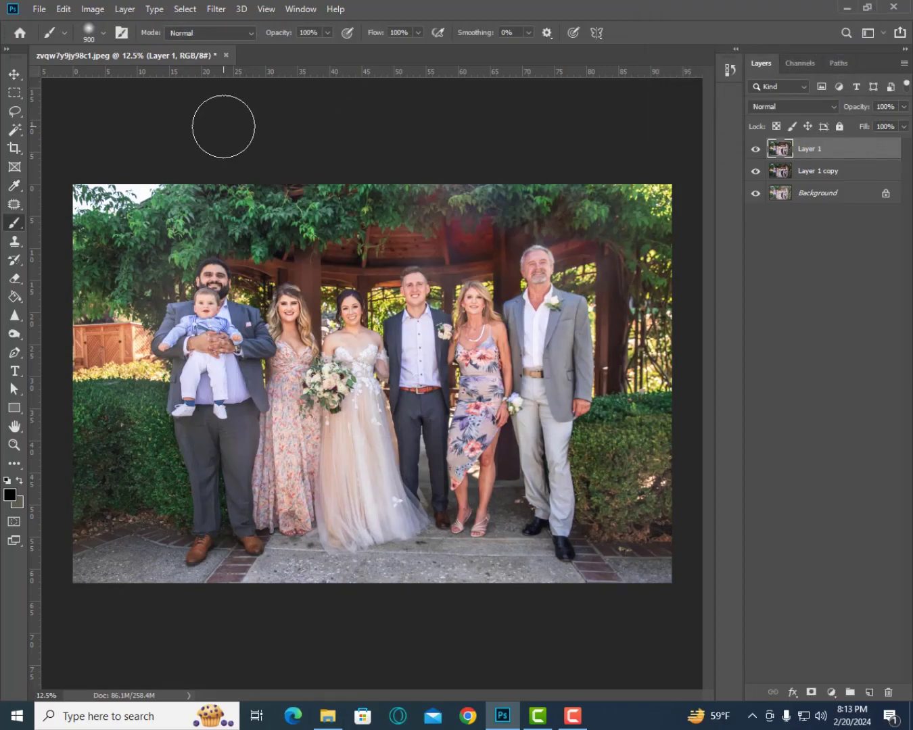
- Create Layer 1 copy 2 and apply Shadows/Highlights with Shadows Amount at 6%
key(ctrl+j)
click(93, 9)
mouse_move(115, 47)
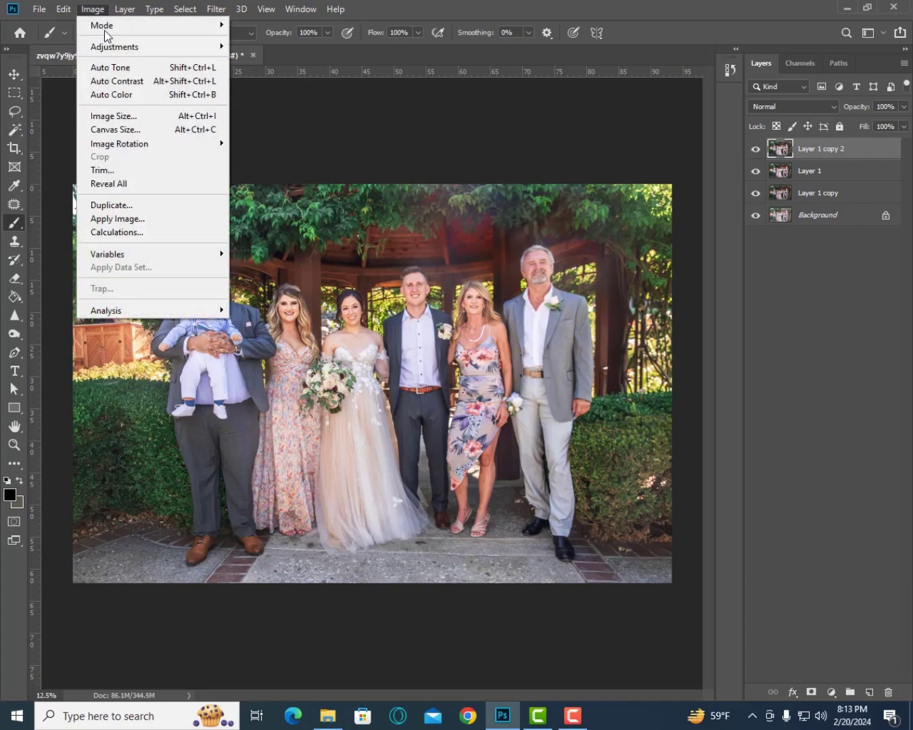
click(300, 285)
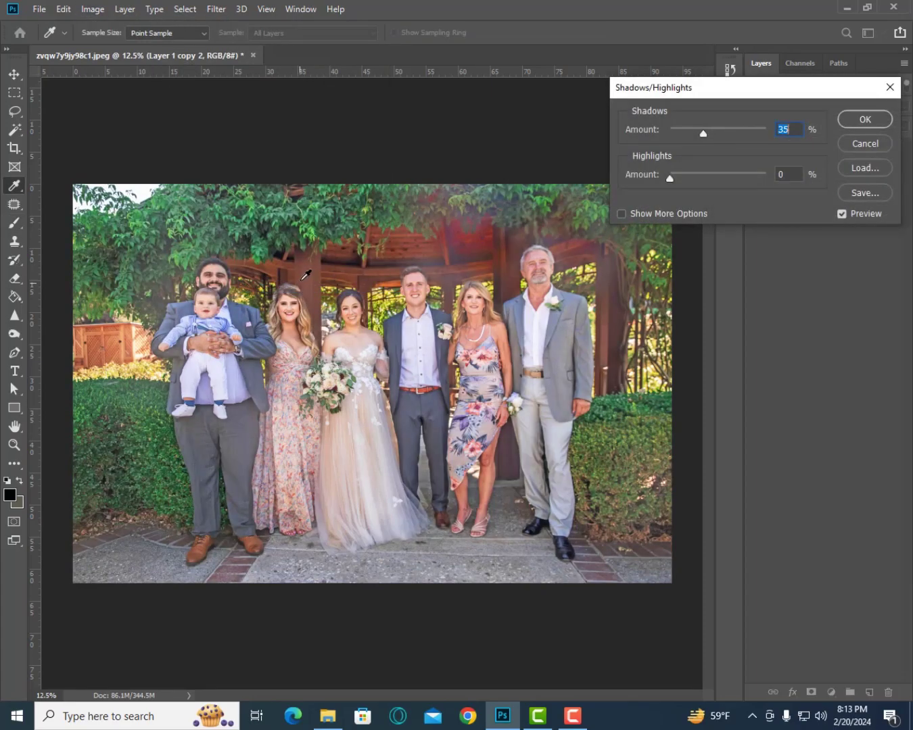
click(675, 128)
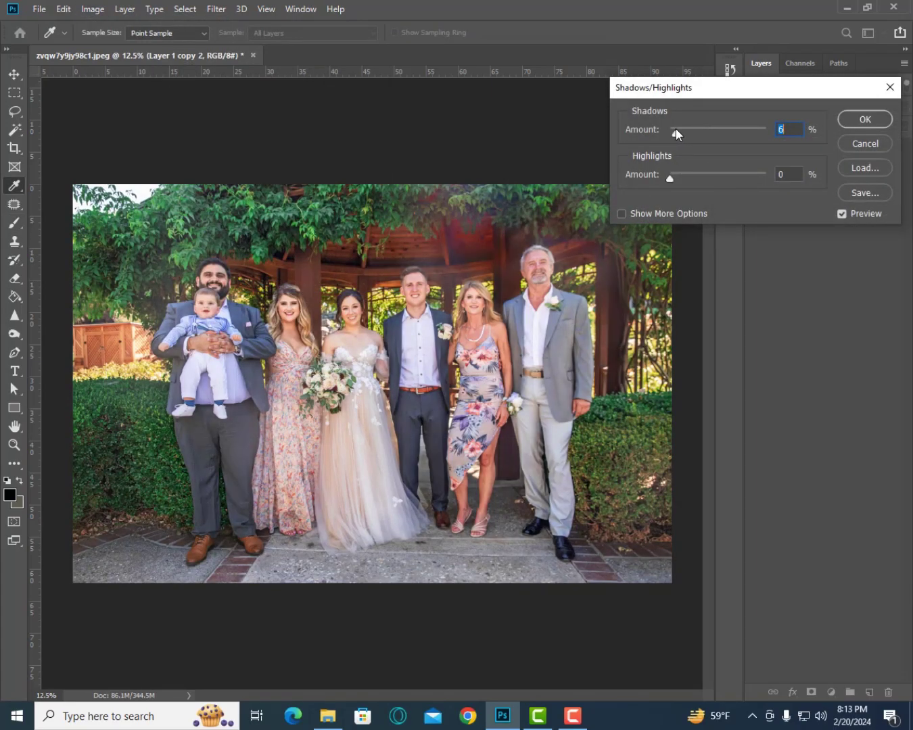
click(841, 213)
click(859, 124)
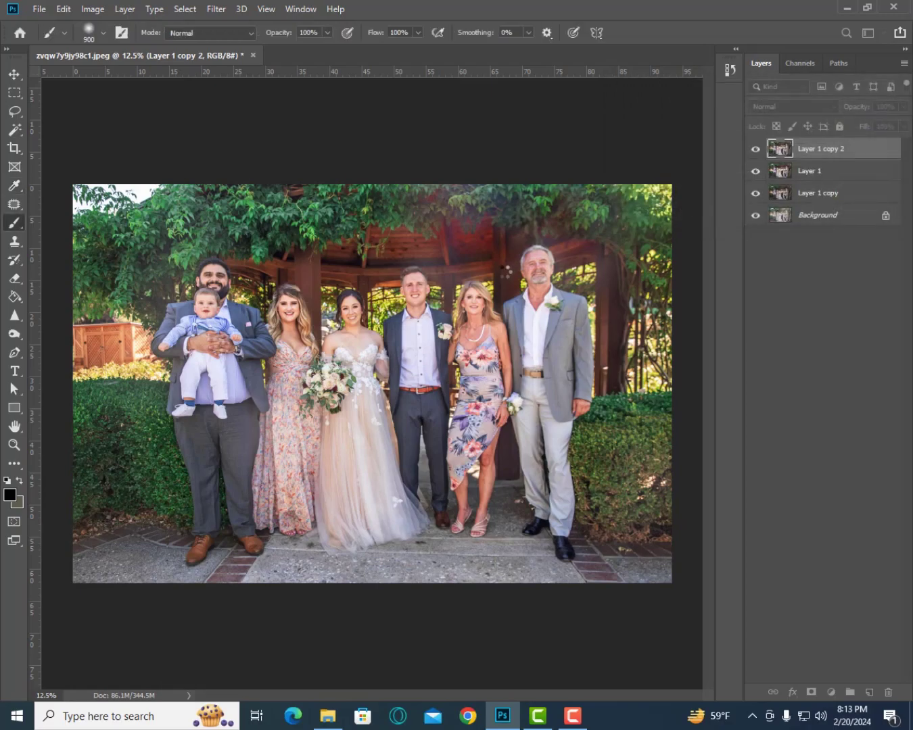
key(ctrl+plus)
key(ctrl+plus)
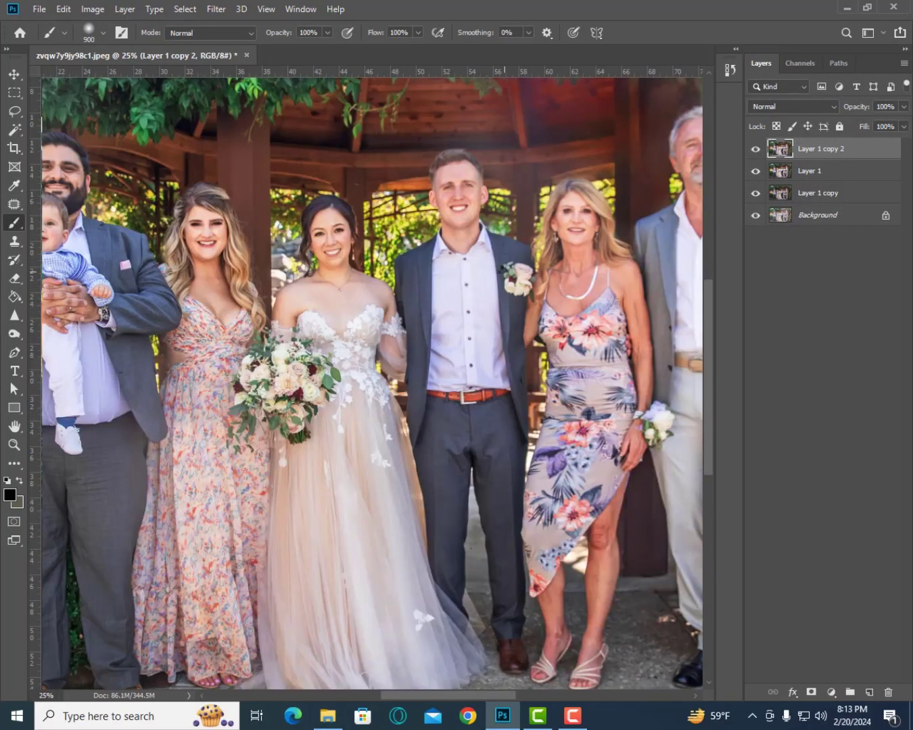
- Duplicate the top layer as Layer 1 copy 3 and dismiss the backup notification
key(ctrl+minus)
key(ctrl+j)
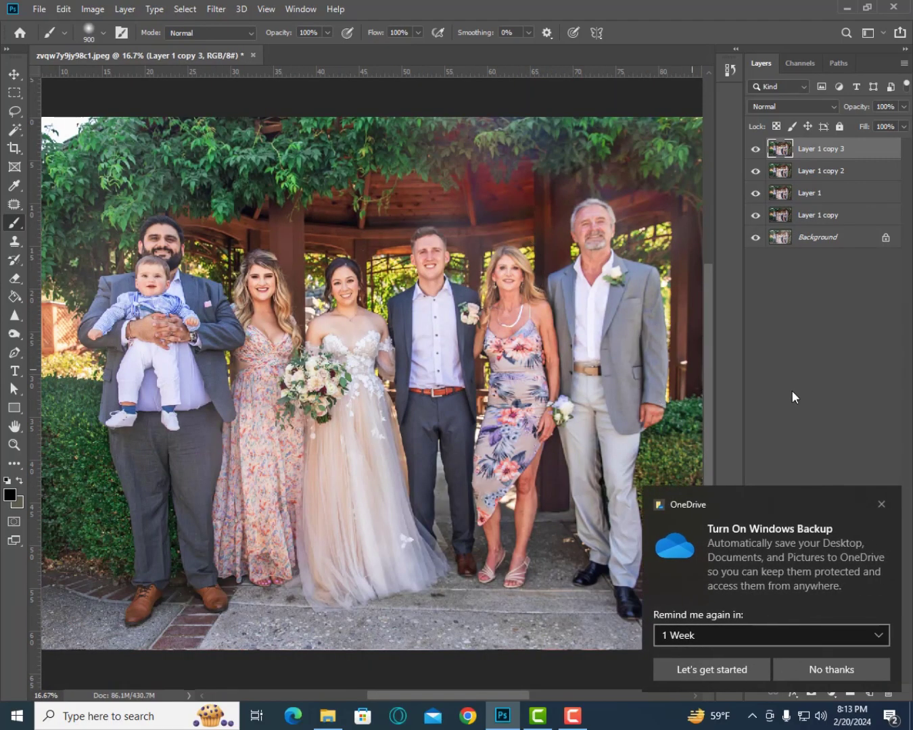
click(880, 502)
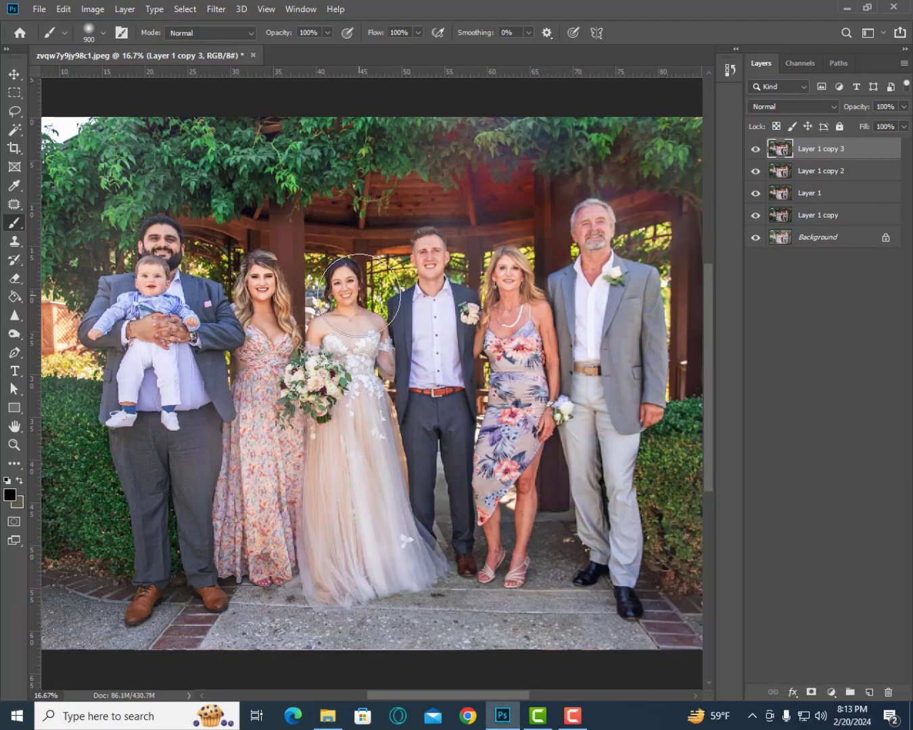
- Add +9% Black to the Neutrals of Layer 1 copy 3 with Selective Color
click(85, 12)
mouse_move(114, 46)
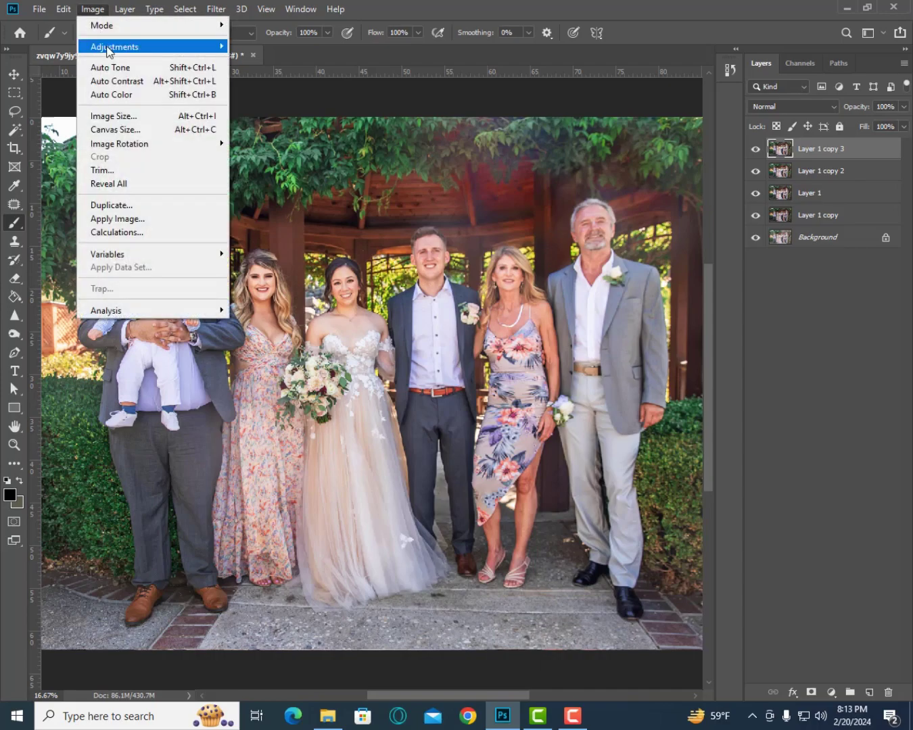
click(285, 264)
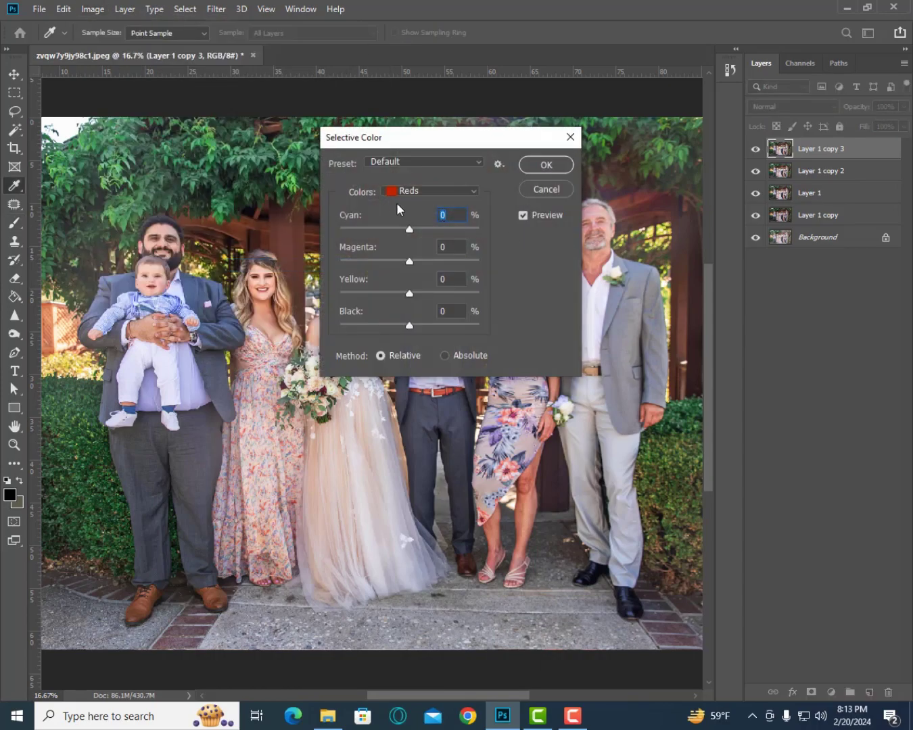
click(406, 192)
click(426, 298)
drag(464, 144, 685, 25)
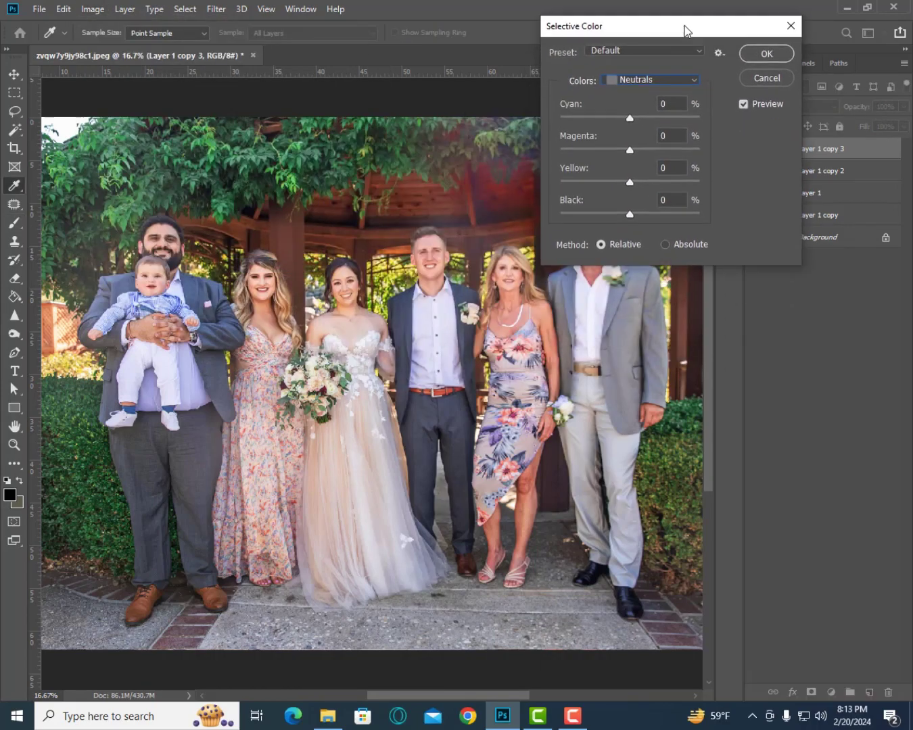
click(637, 205)
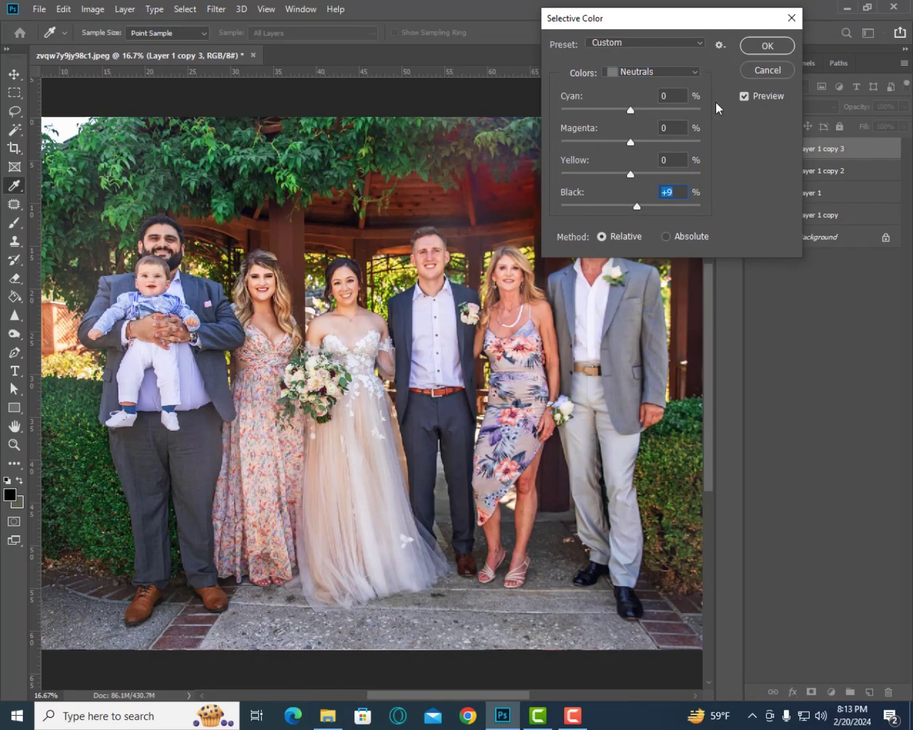
click(744, 45)
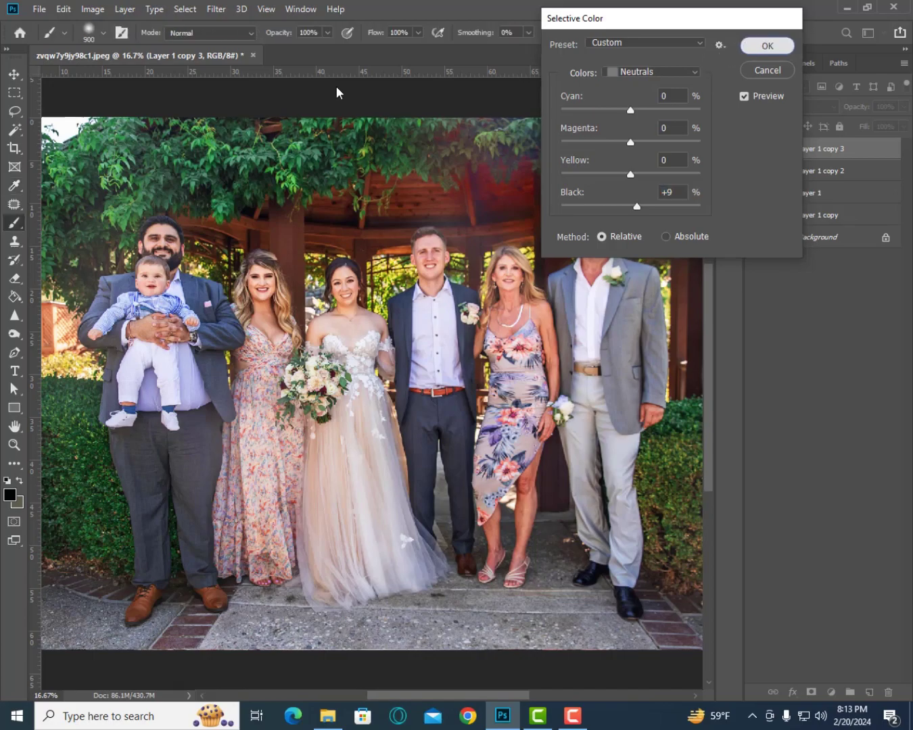
click(92, 9)
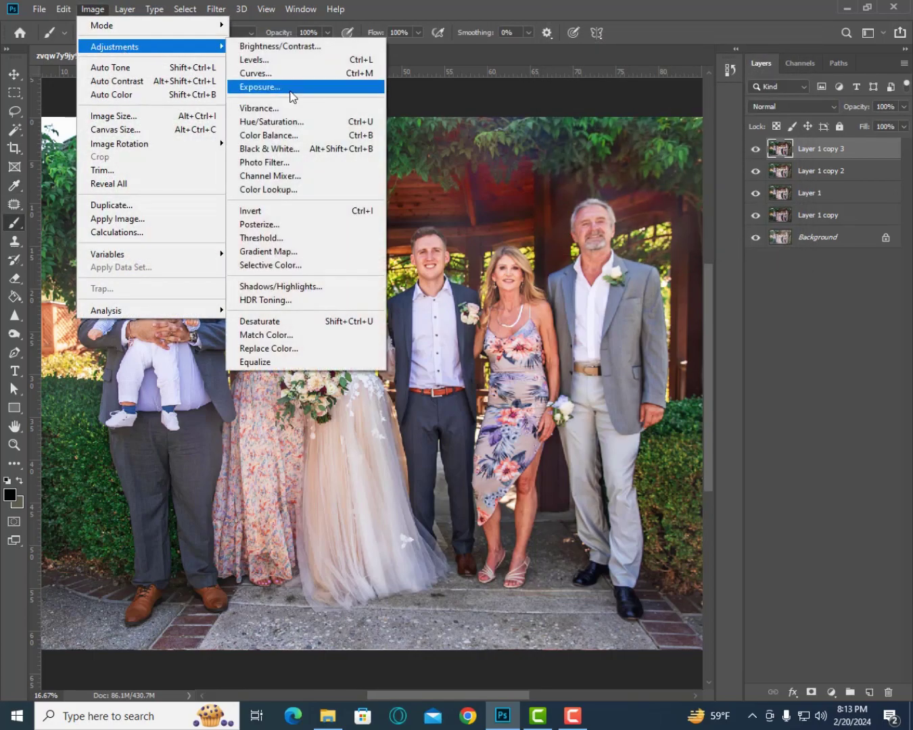
mouse_move(114, 46)
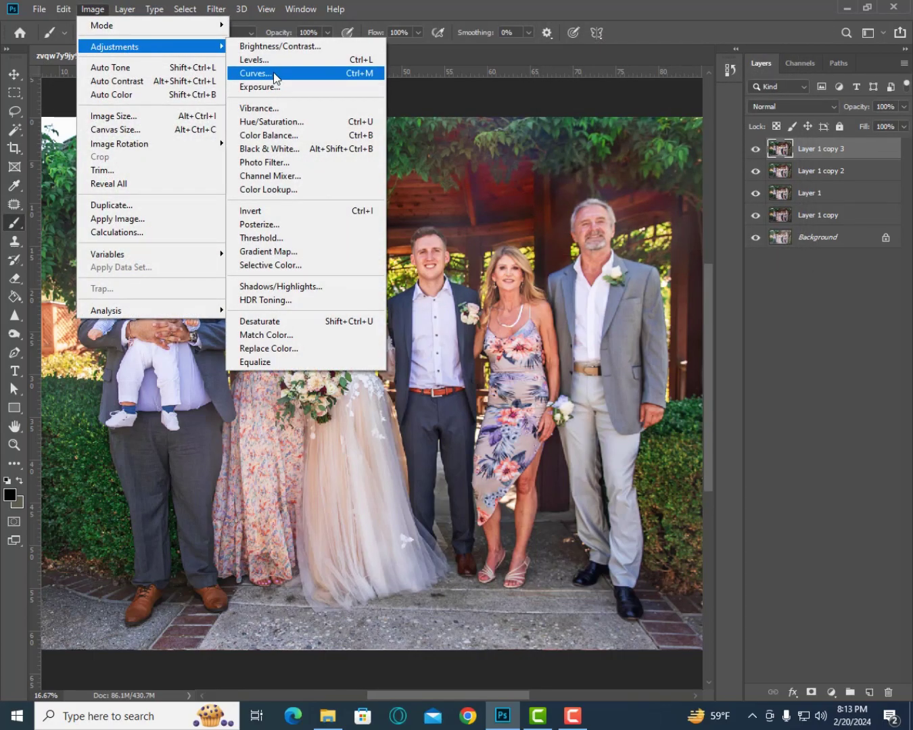
- In Curves, switch to the Red channel and pull a point near input 64 down
click(274, 75)
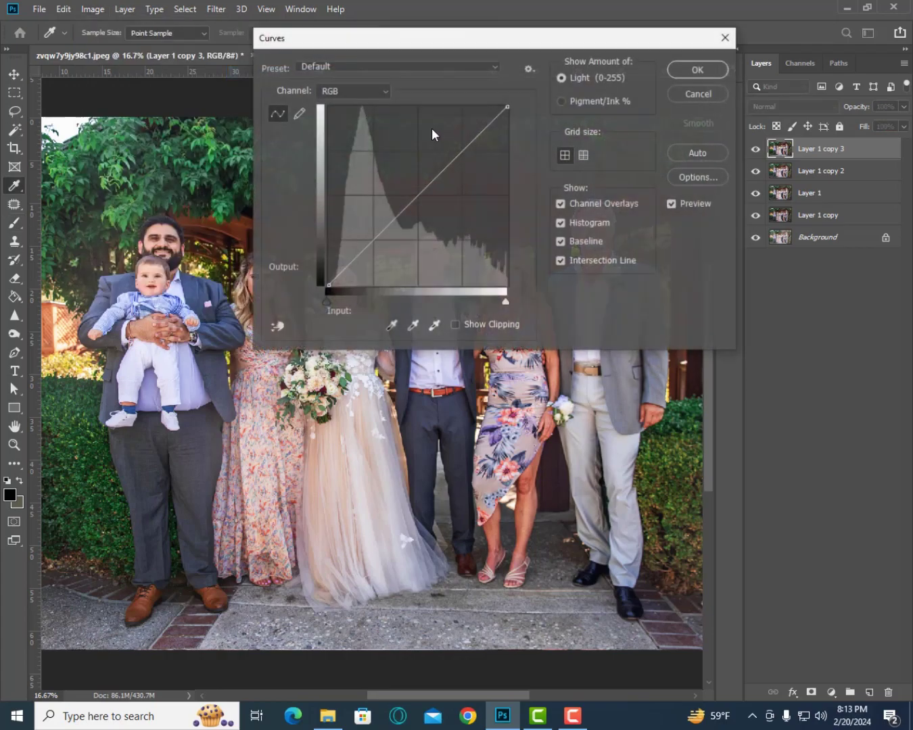
mouse_move(454, 43)
mouse_down()
mouse_move(772, 7)
mouse_move(730, 6)
mouse_up()
click(659, 66)
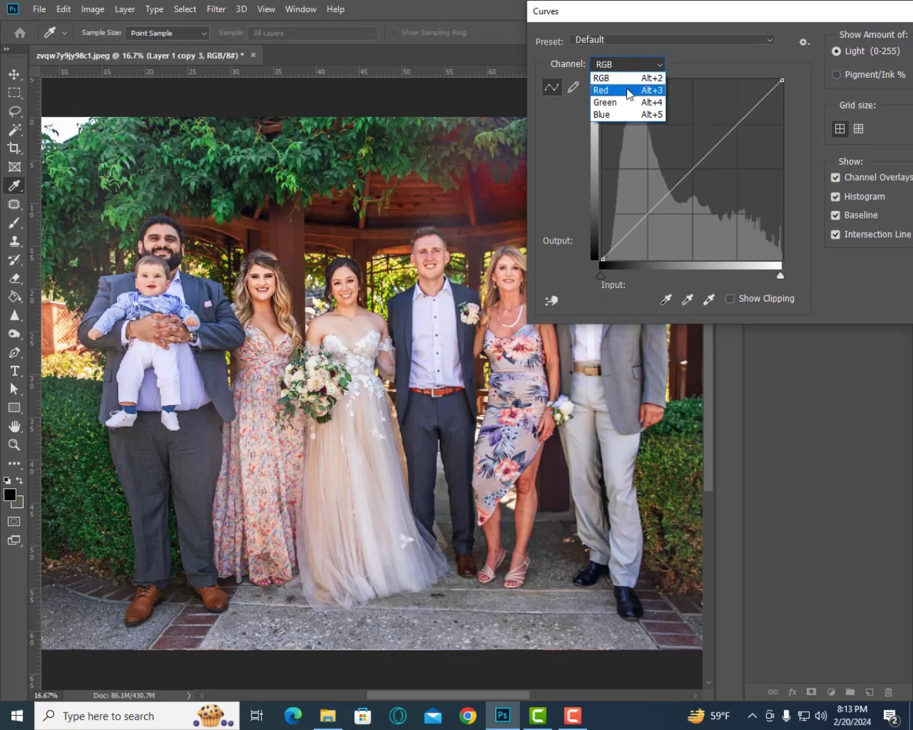
click(608, 89)
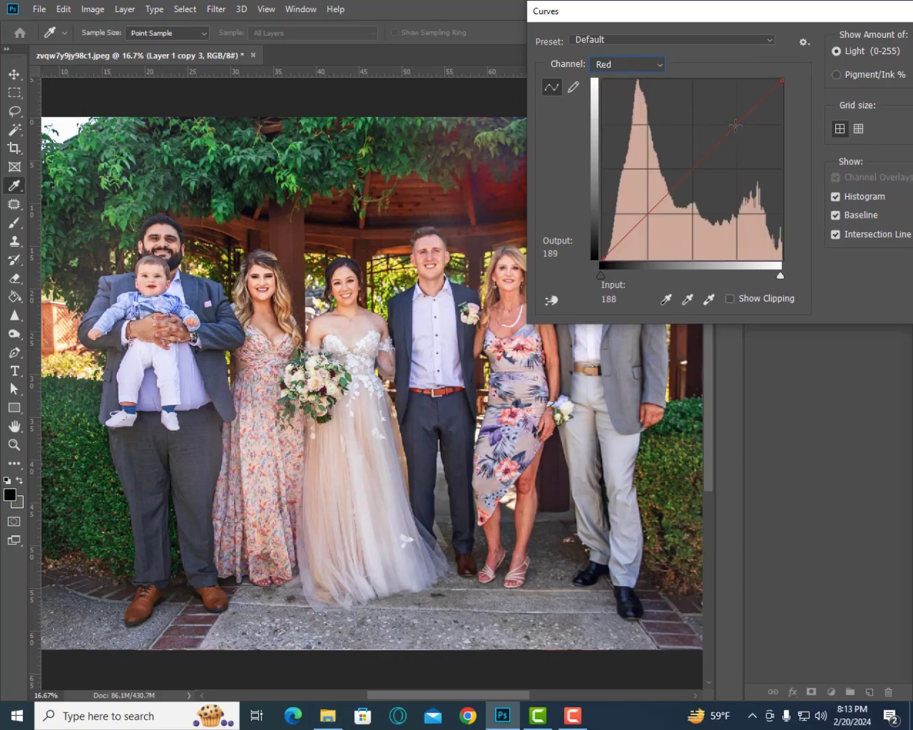
click(736, 125)
drag(646, 217, 648, 226)
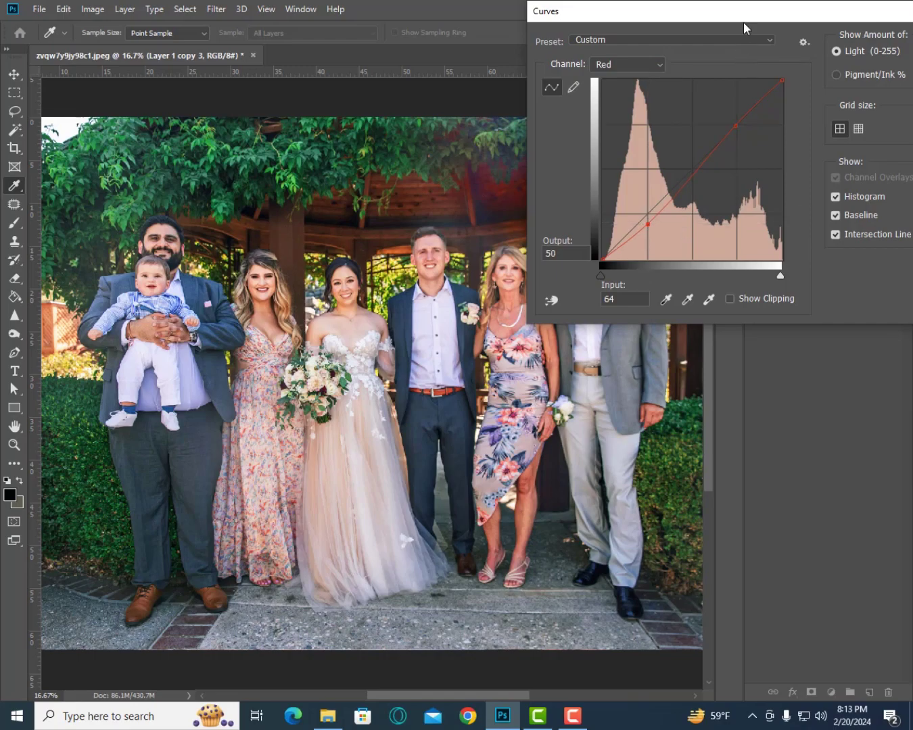
- Lower the red point near 190, apply the curve, and compare Layer 1 copy 3 on and off
drag(744, 22, 691, 23)
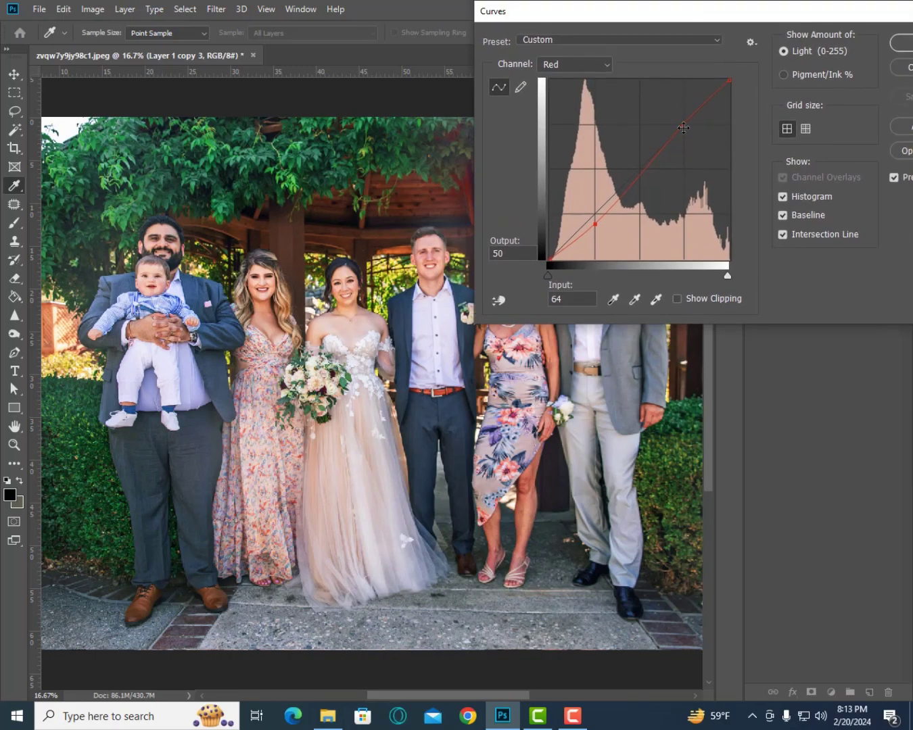
drag(683, 128, 684, 132)
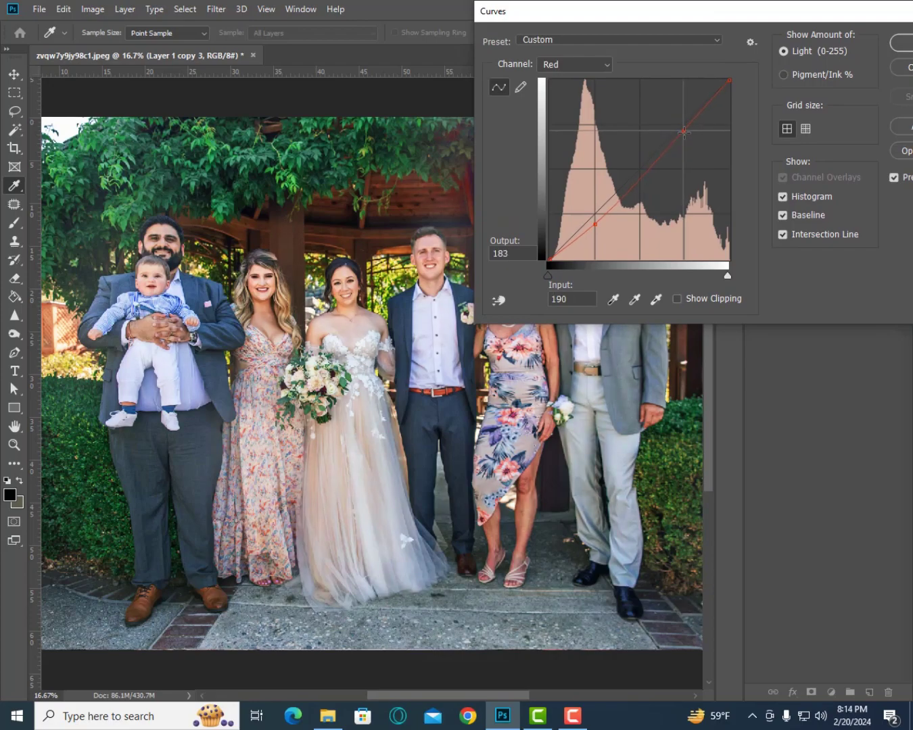
click(894, 178)
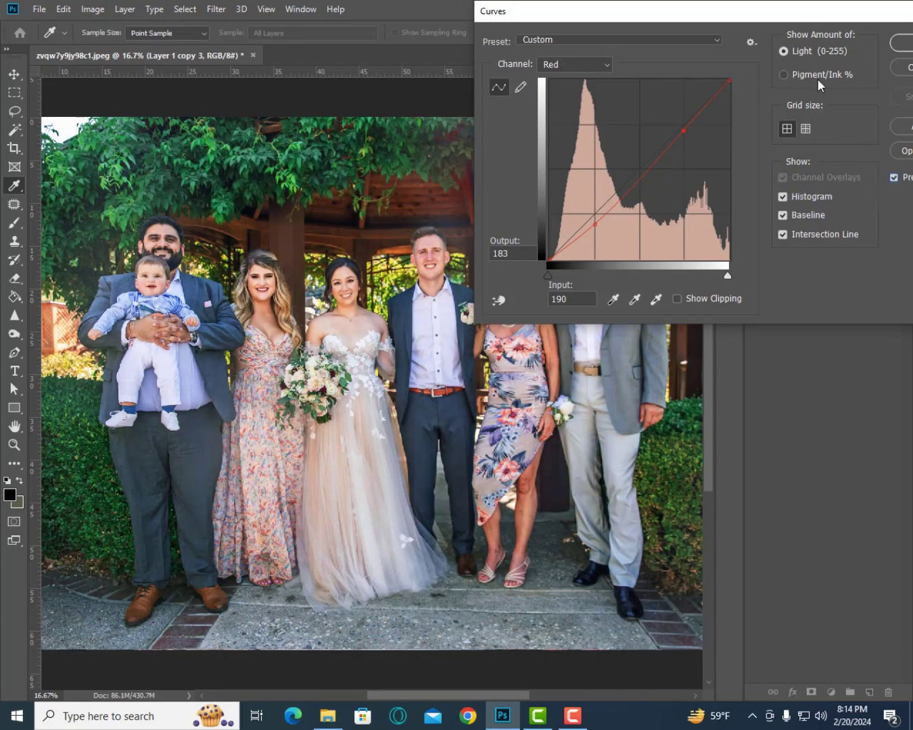
mouse_move(736, 21)
mouse_down()
mouse_move(850, 318)
mouse_move(783, 27)
mouse_up()
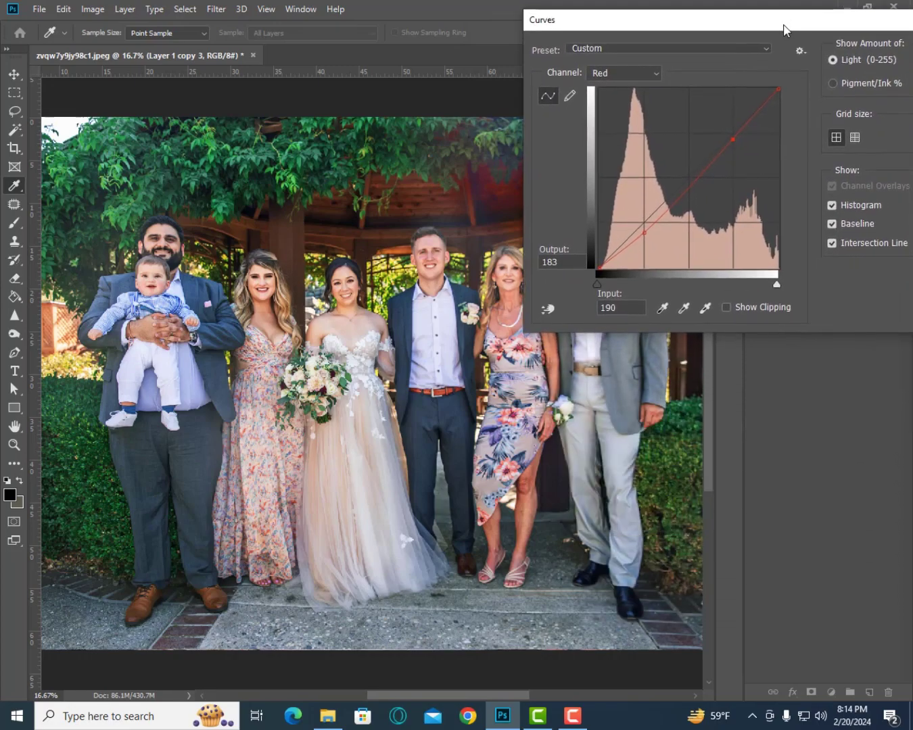
mouse_move(733, 139)
mouse_down()
mouse_move(733, 118)
mouse_move(734, 136)
mouse_up()
drag(683, 20, 584, 12)
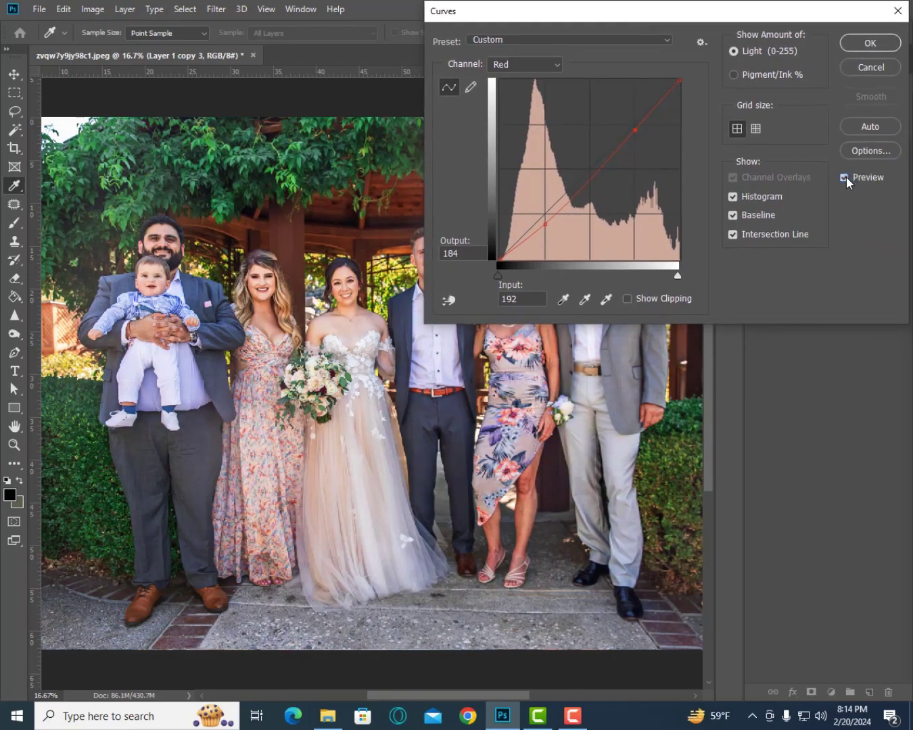
click(845, 176)
click(870, 43)
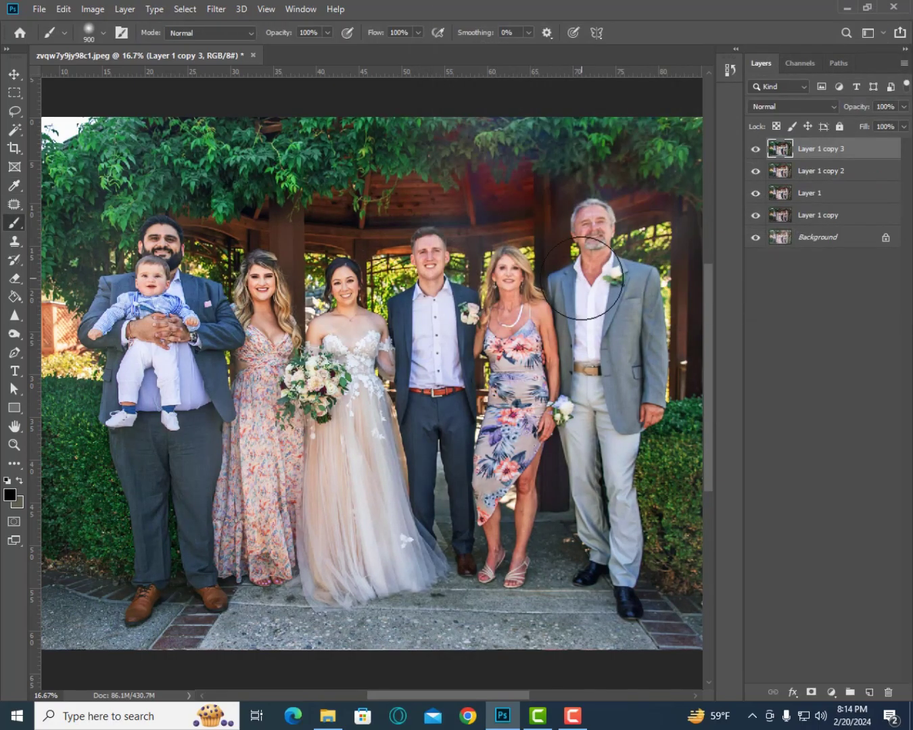
click(756, 150)
click(756, 150)
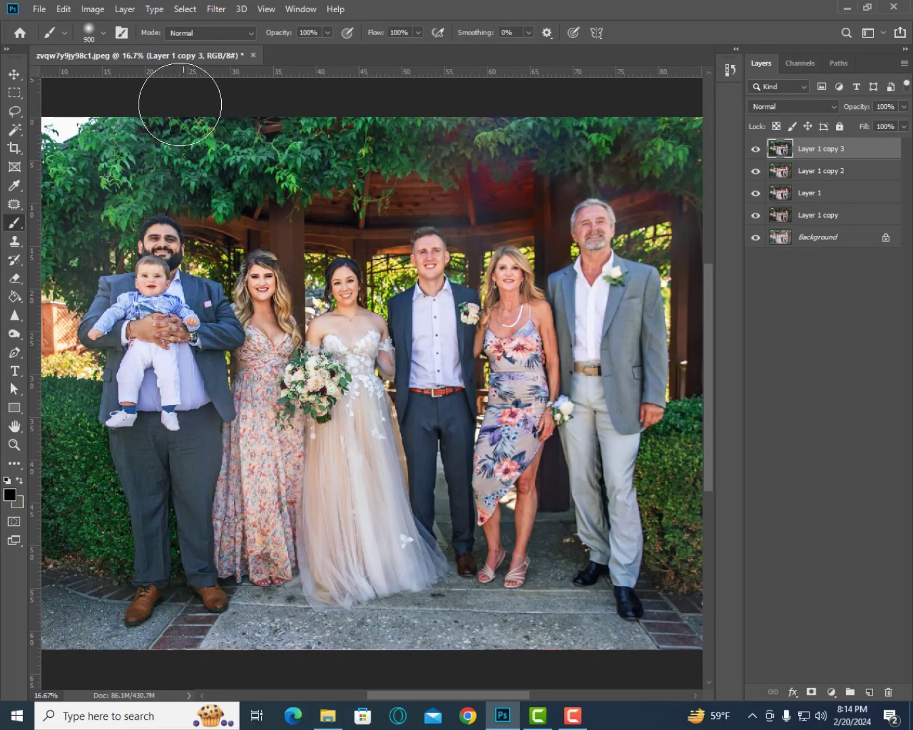
- Start a second Curves pass, slightly raising the green highlights and anchoring the green shadows
click(92, 9)
mouse_move(114, 46)
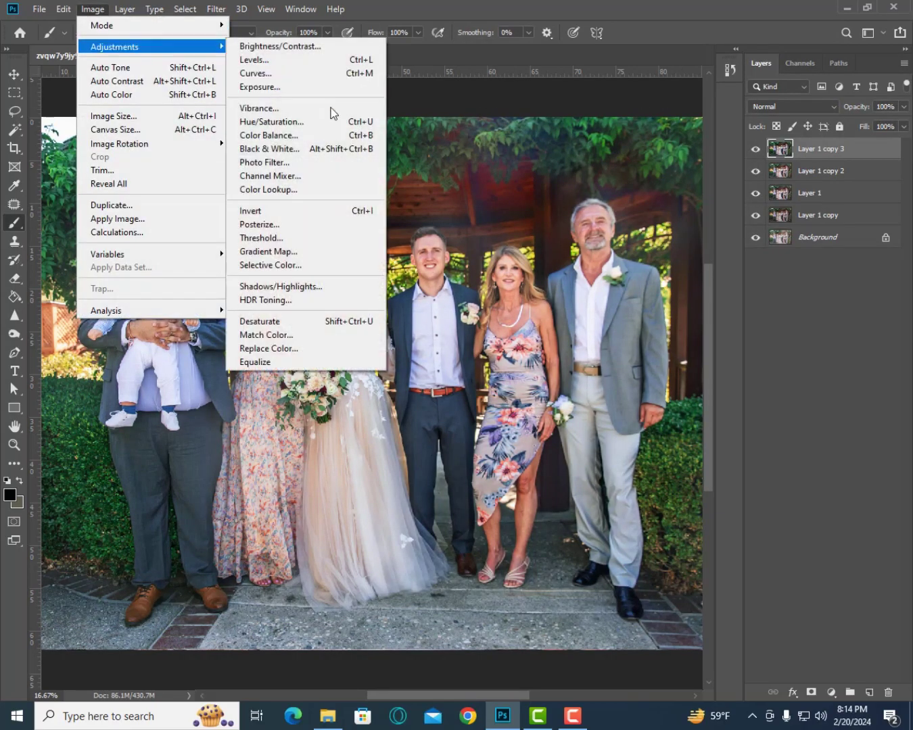
click(279, 73)
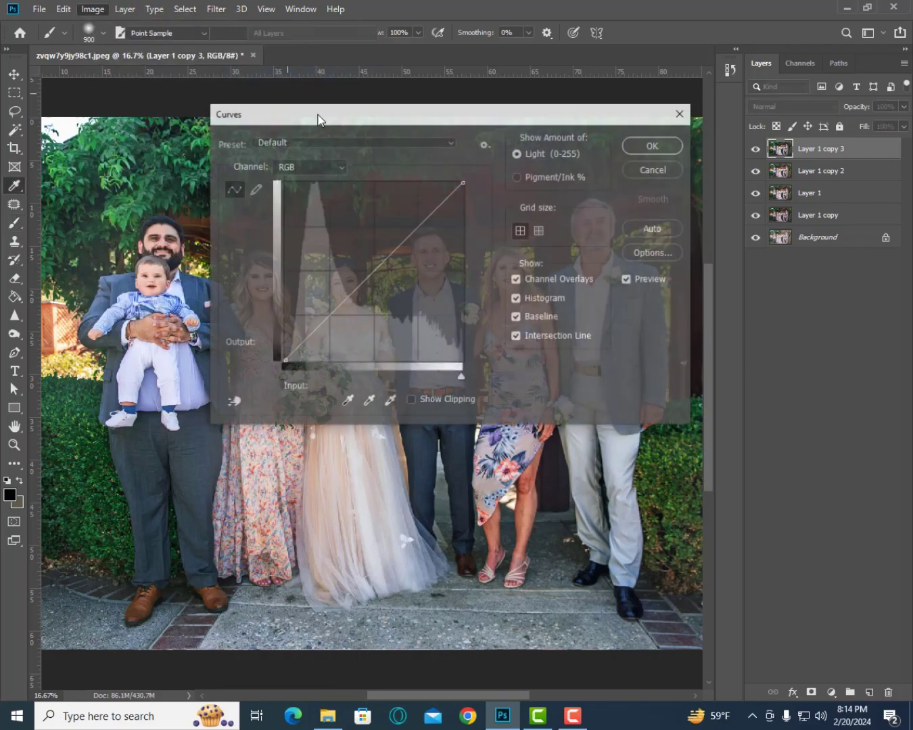
drag(424, 118, 746, 3)
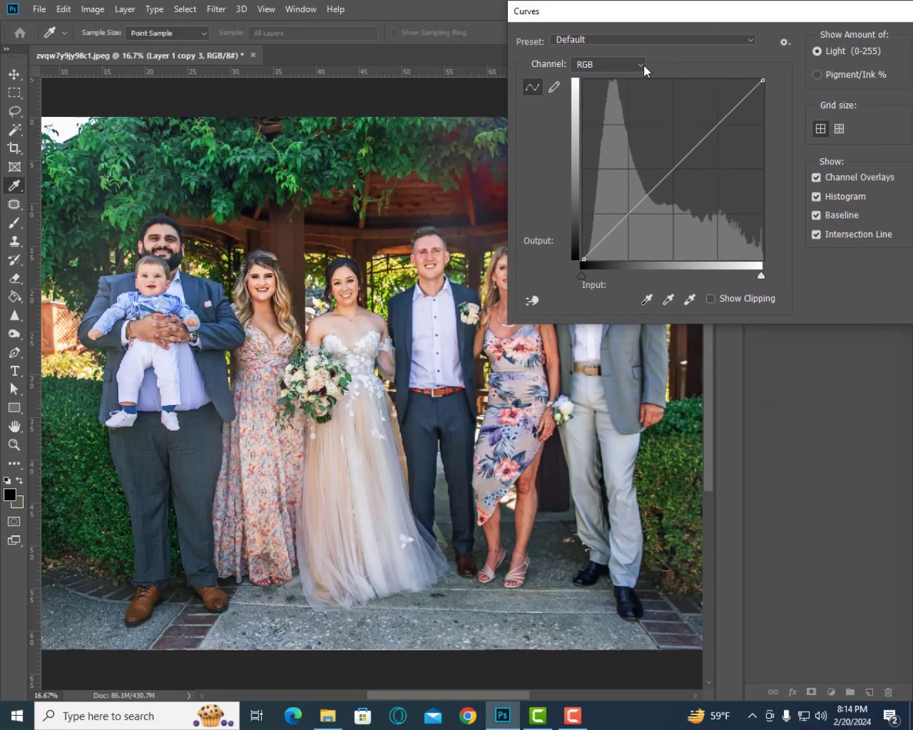
click(644, 64)
click(598, 108)
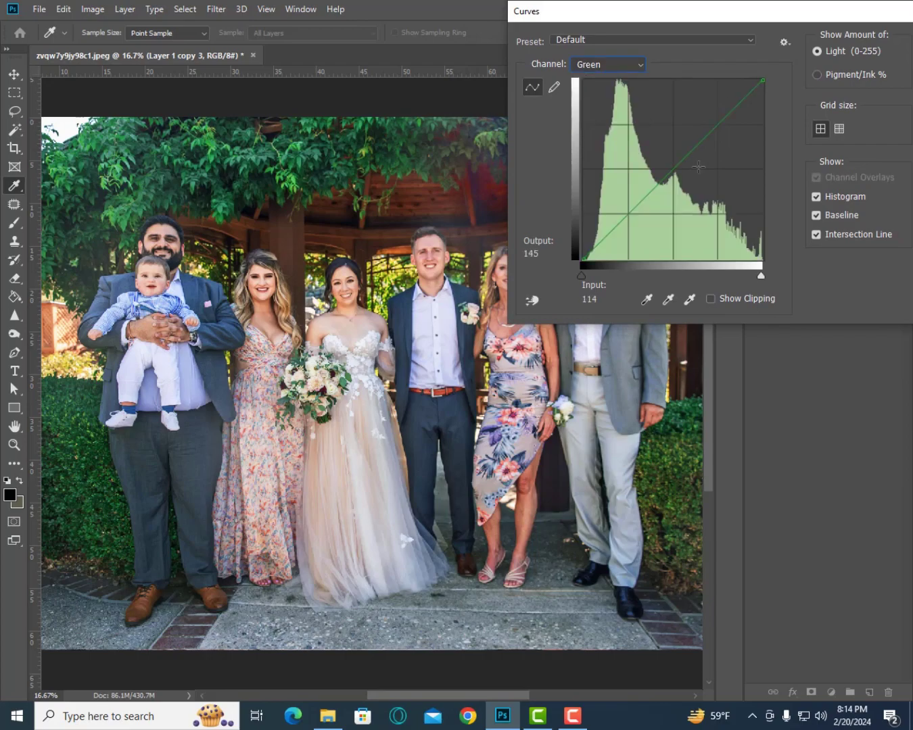
drag(716, 127, 715, 122)
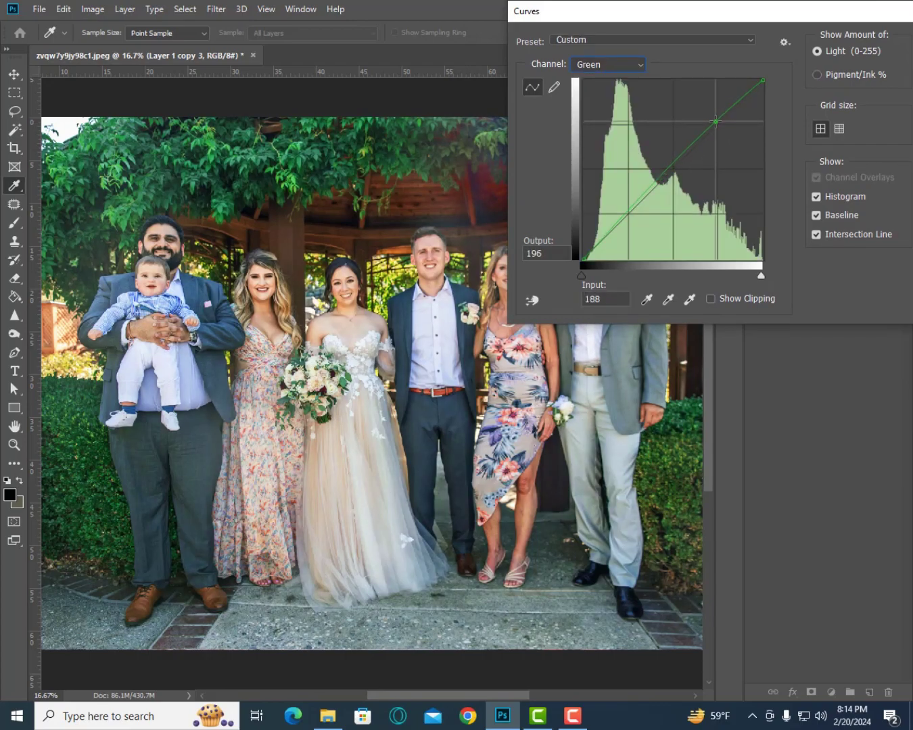
drag(626, 216, 634, 211)
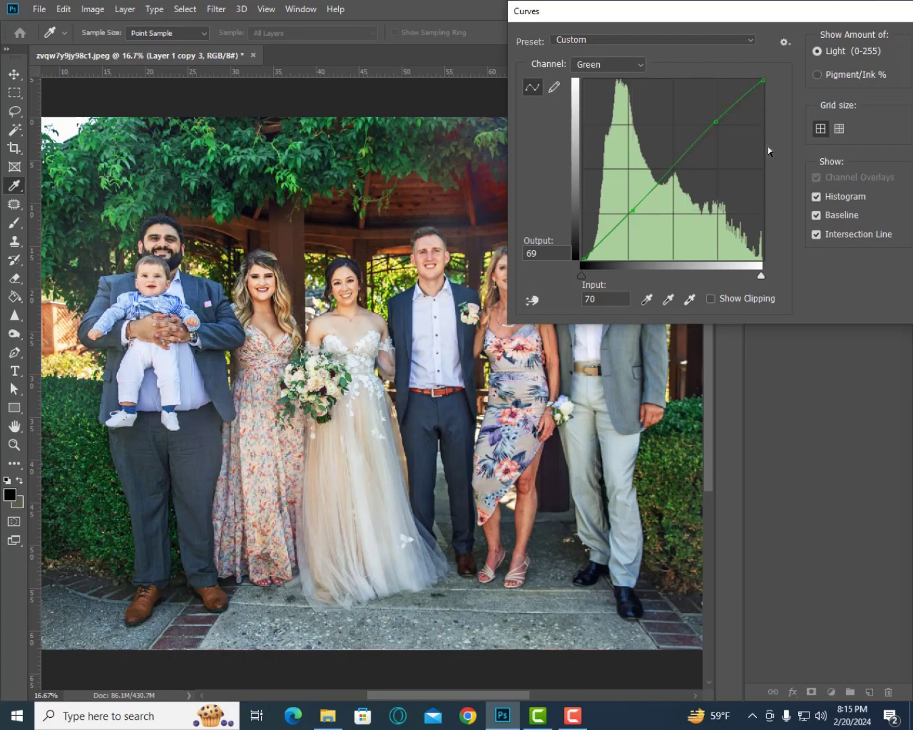
- Lift the blue curve's upper point slightly and pull the blue shadows down a touch
drag(795, 19, 615, 20)
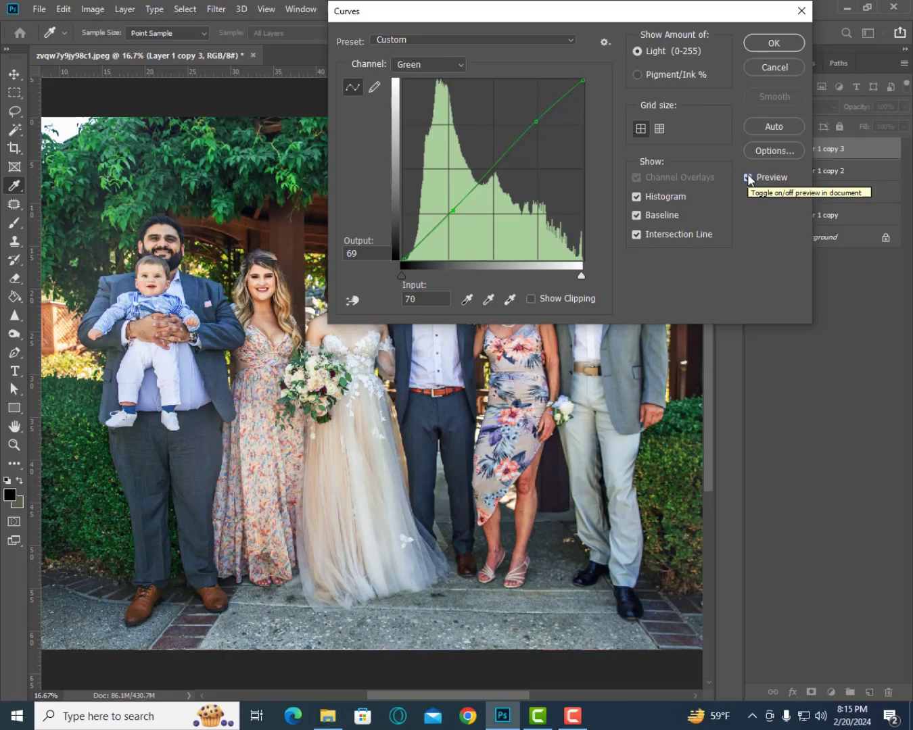
click(457, 65)
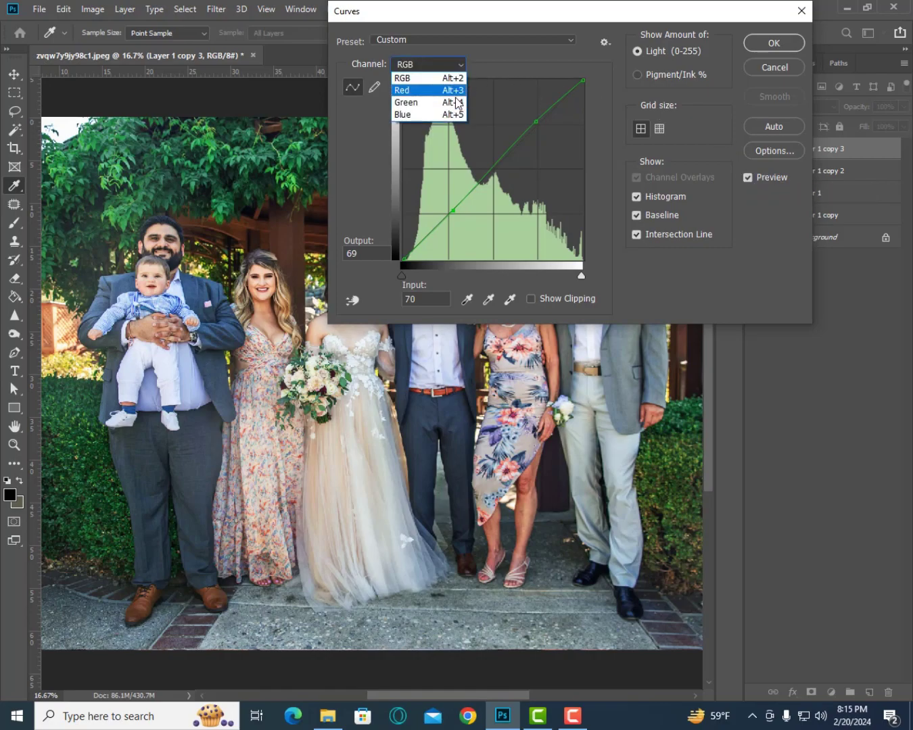
click(423, 114)
drag(537, 126, 536, 123)
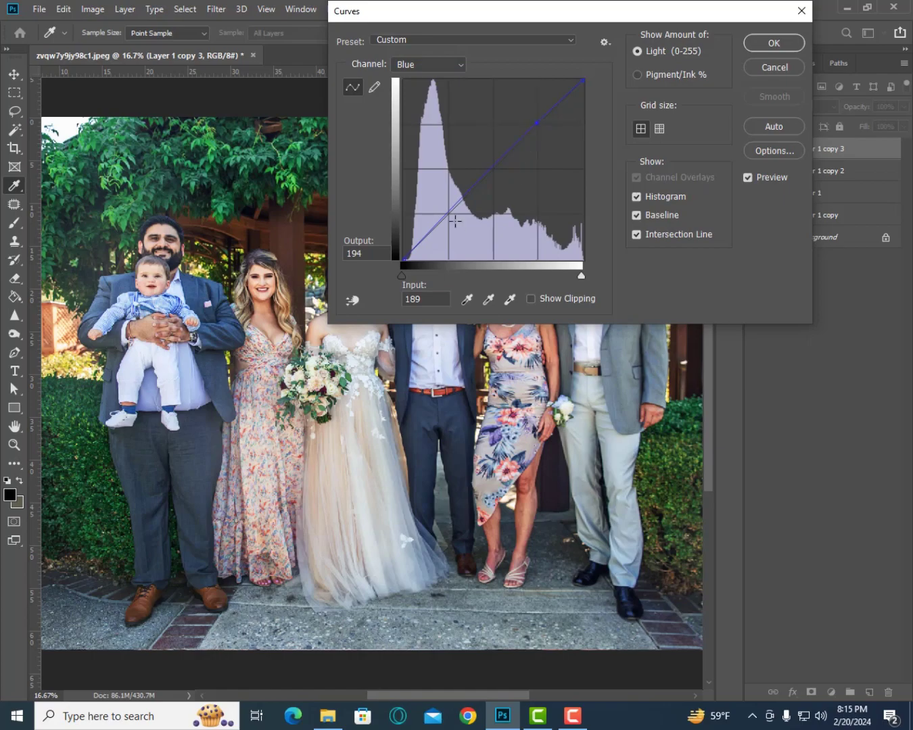
drag(447, 215, 447, 217)
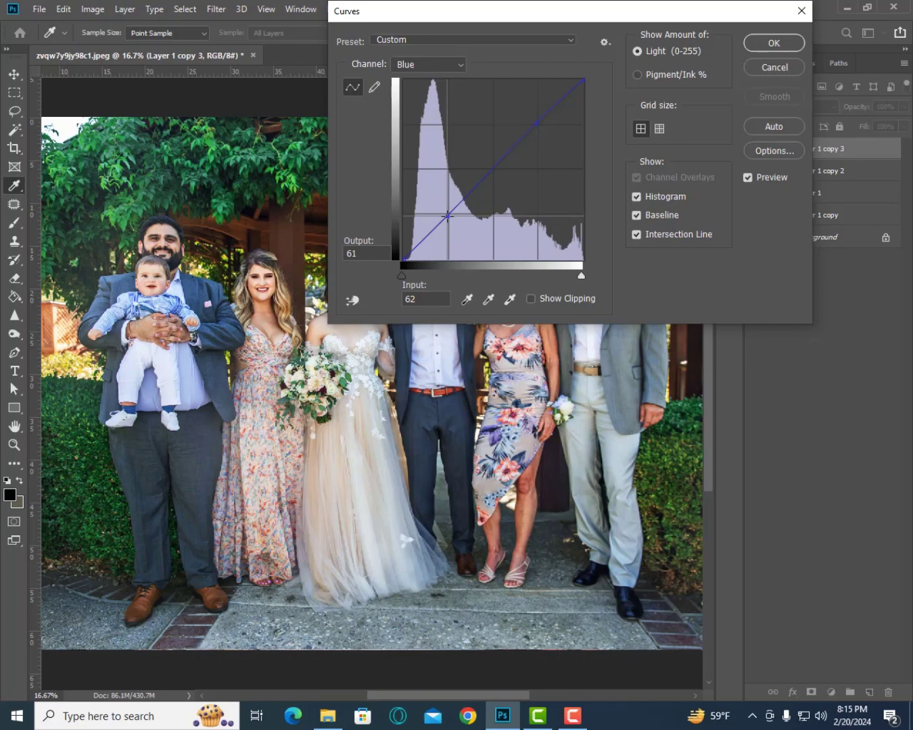
mouse_move(537, 124)
mouse_down()
mouse_move(538, 117)
mouse_move(541, 127)
mouse_up()
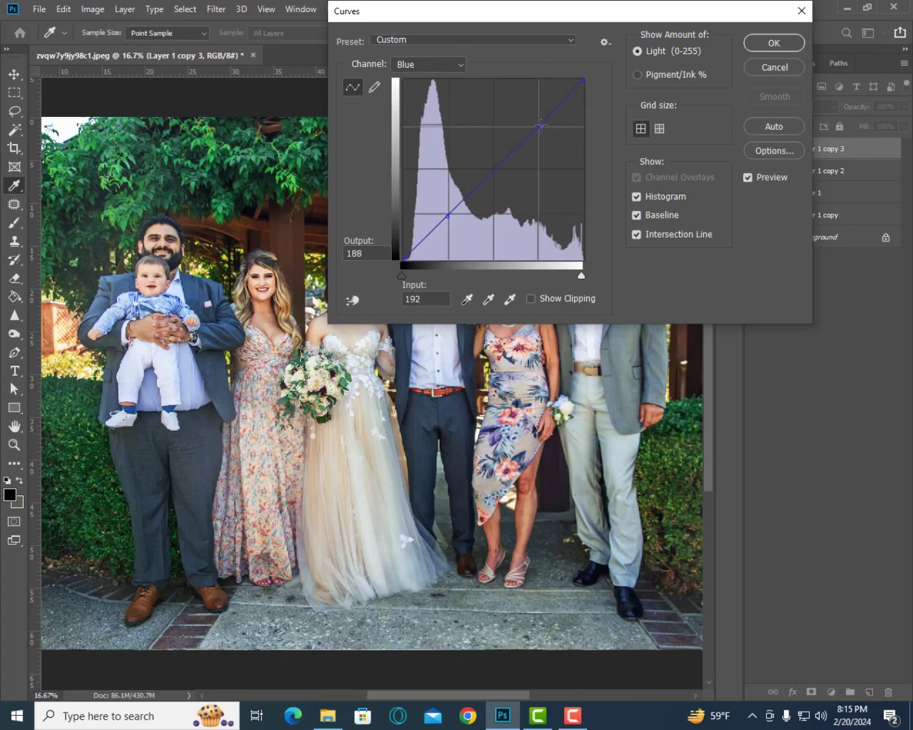
drag(449, 216, 451, 216)
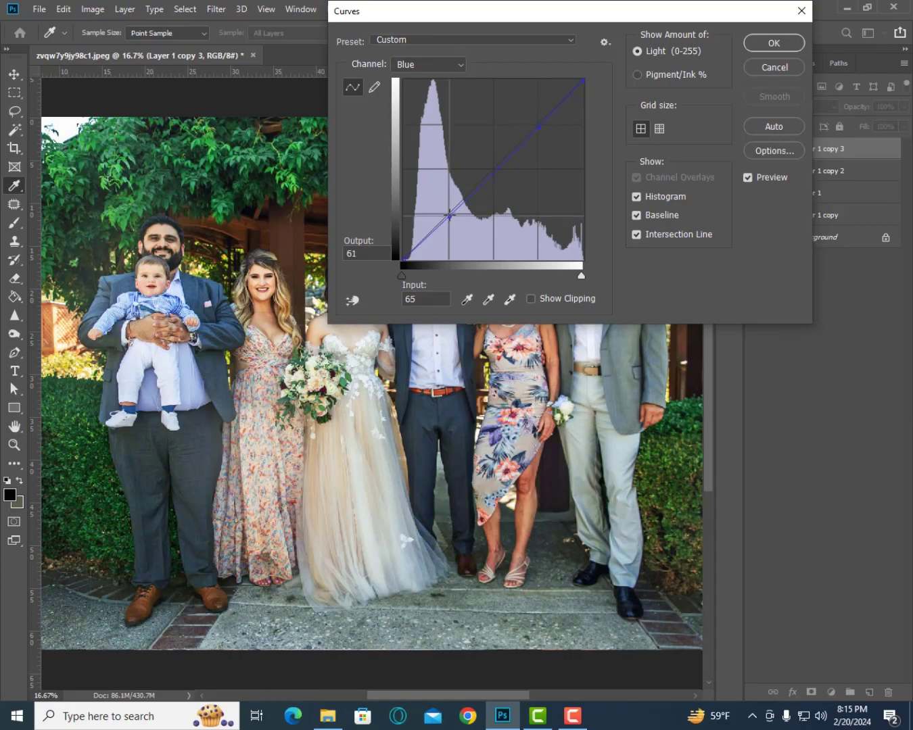
- Compare the preview, fine-tune the upper blue point, apply the Curves and toggle the layer
click(748, 178)
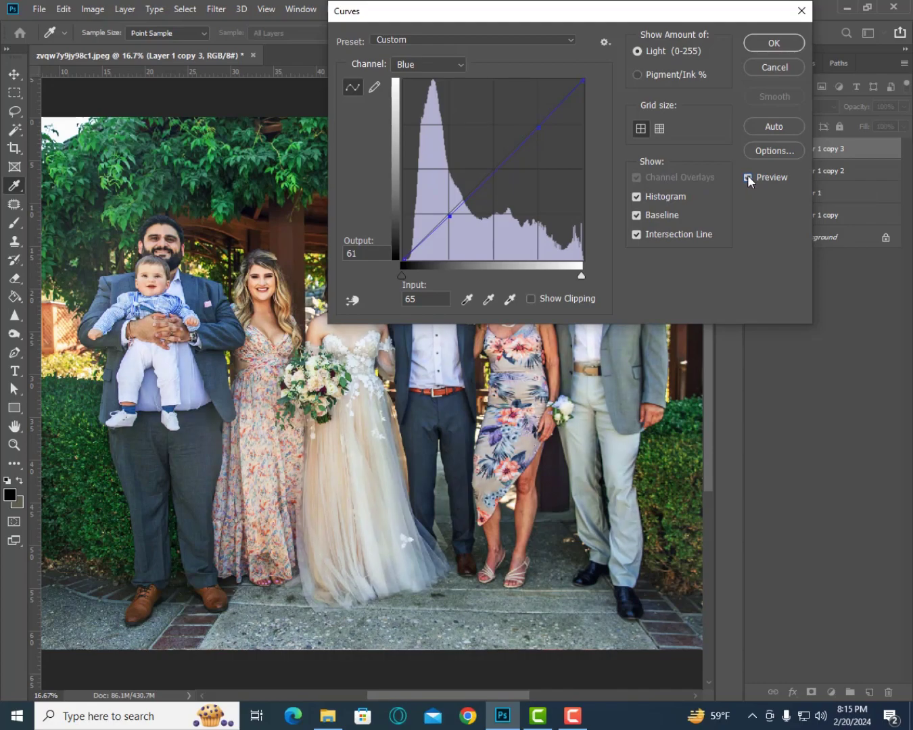
drag(539, 126, 538, 123)
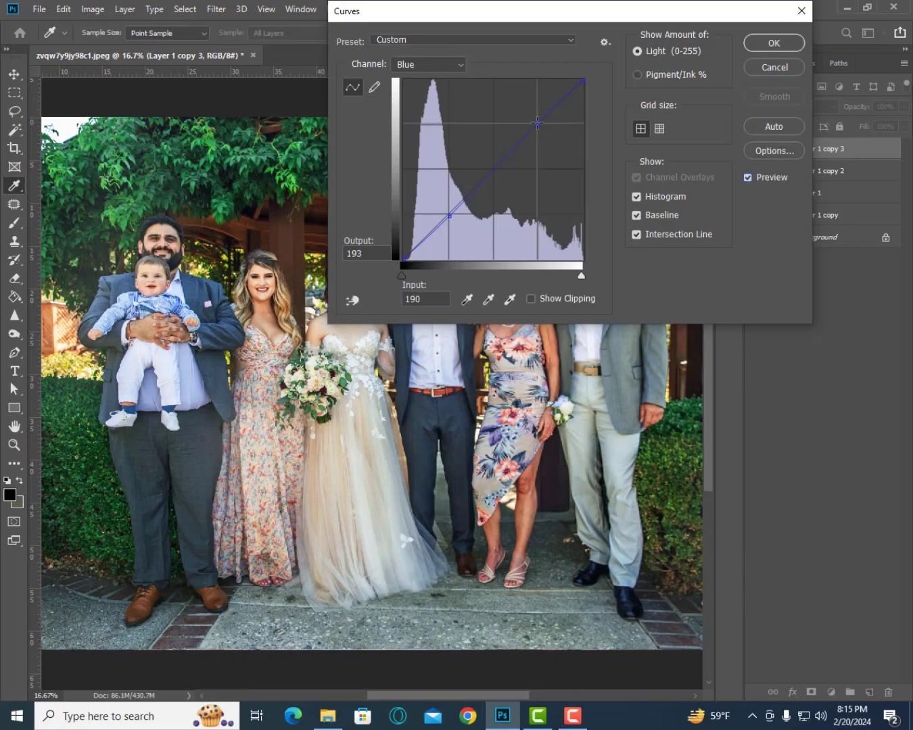
click(748, 177)
click(748, 177)
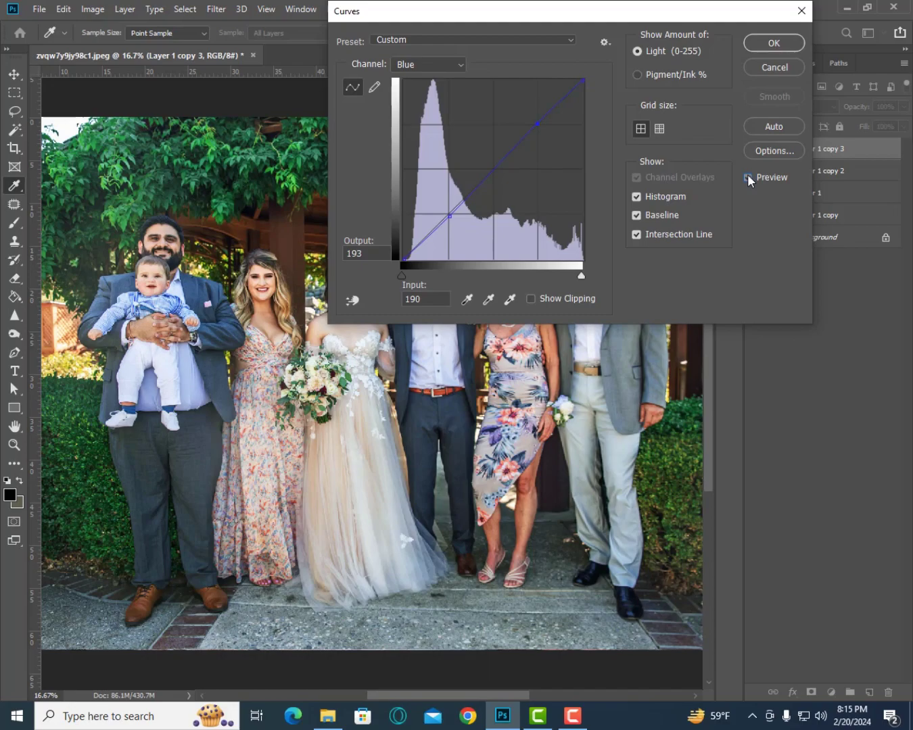
click(749, 45)
key(b)
click(756, 150)
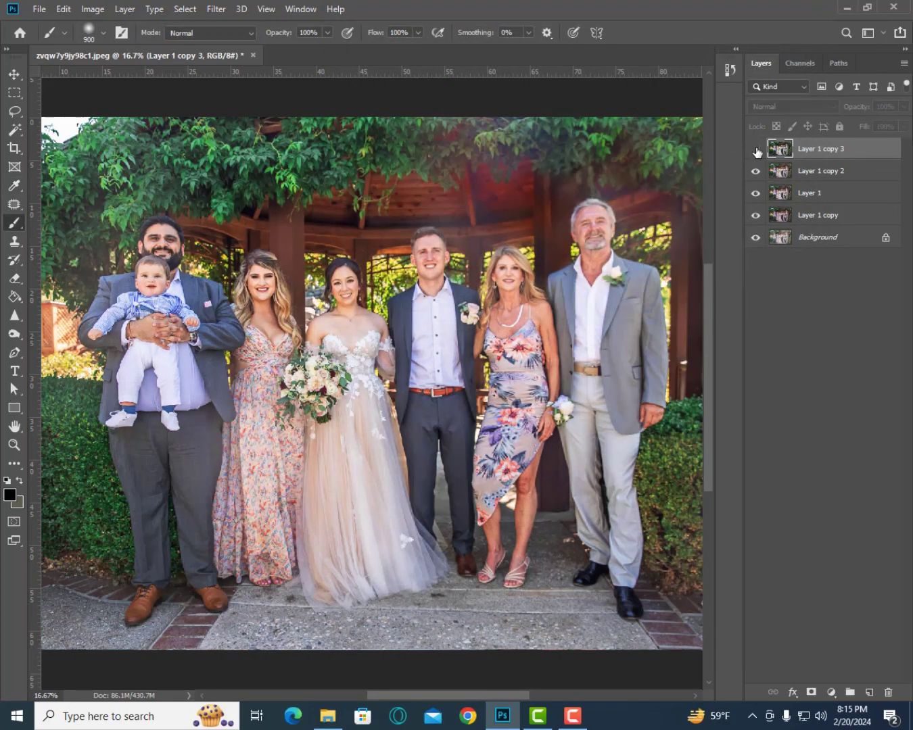
- Compare Layer 1 copy 3 on and off, then create merged Layer 1 copy 4 on top
click(756, 150)
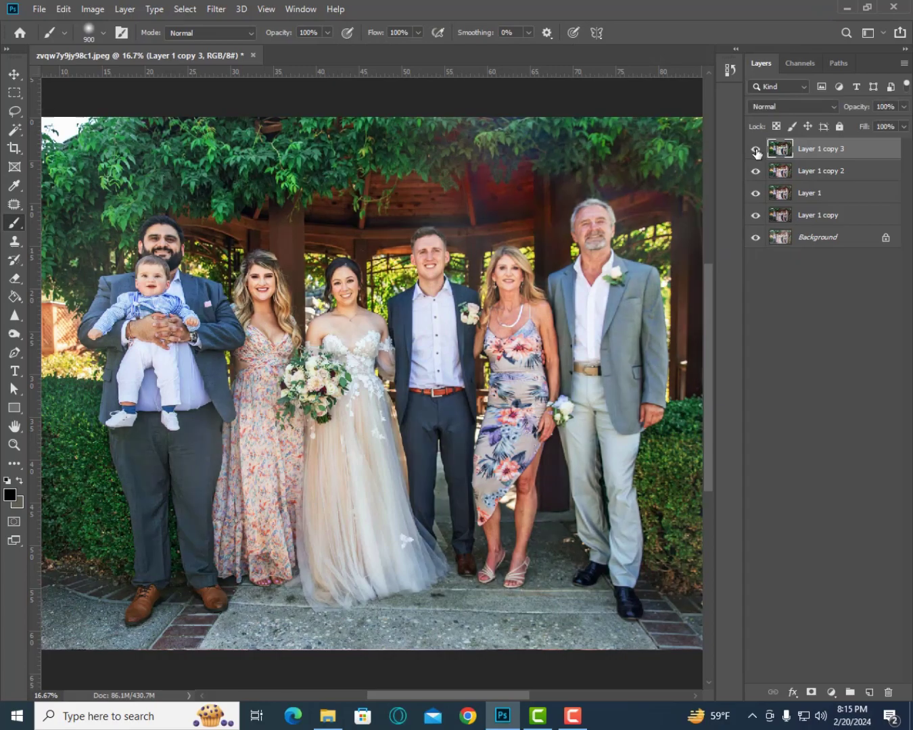
drag(756, 149, 756, 216)
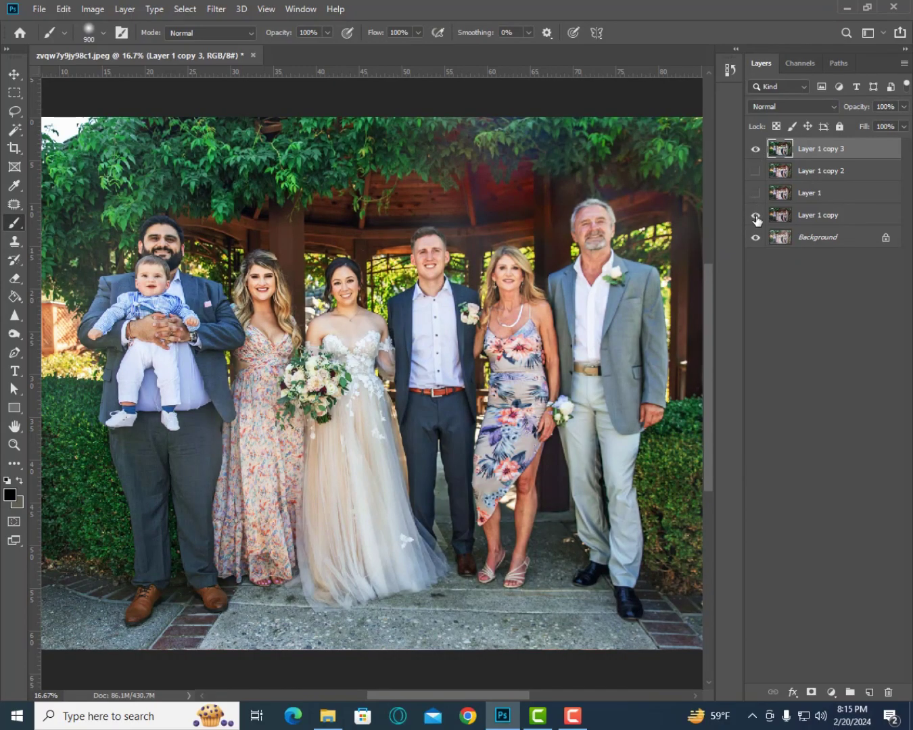
click(755, 151)
click(755, 150)
click(756, 149)
key(ctrl+j)
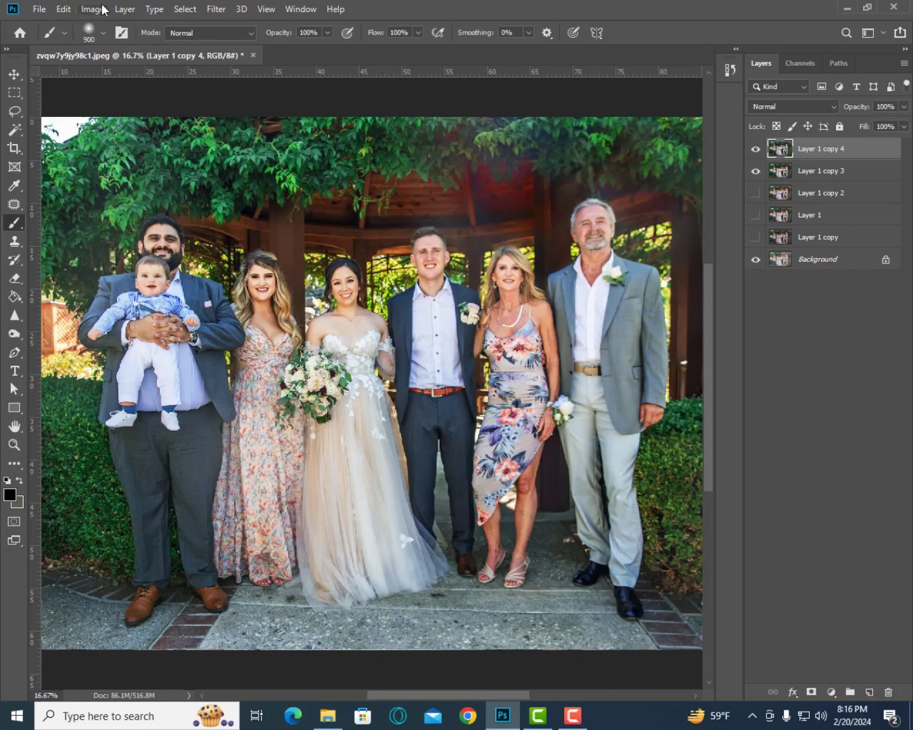
- Try a Gradient Map adjustment and cancel it without applying
click(93, 9)
mouse_move(113, 53)
click(293, 255)
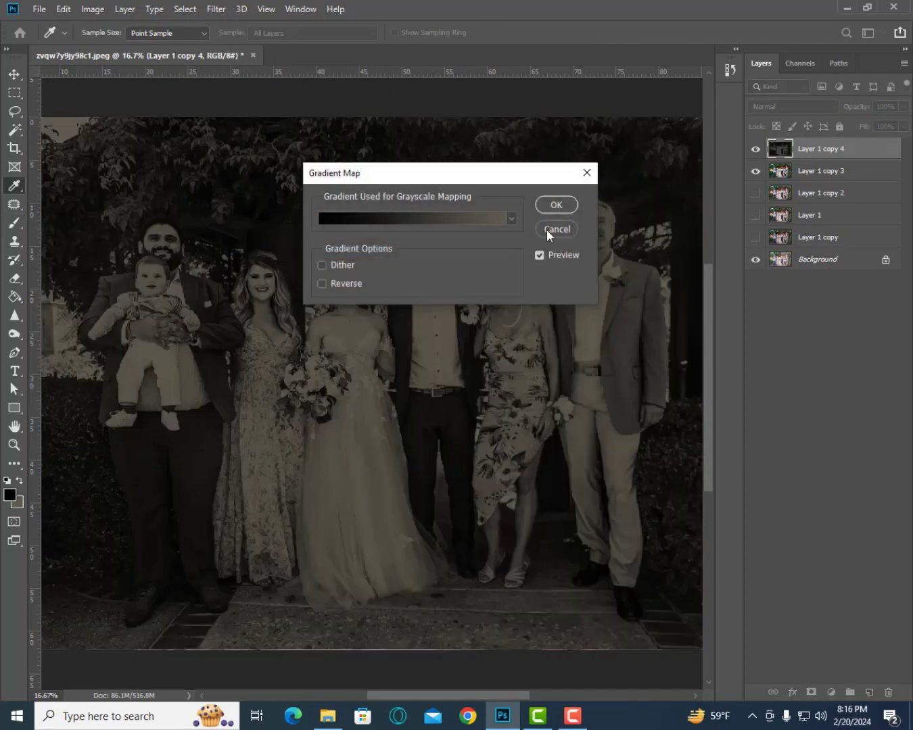
click(557, 228)
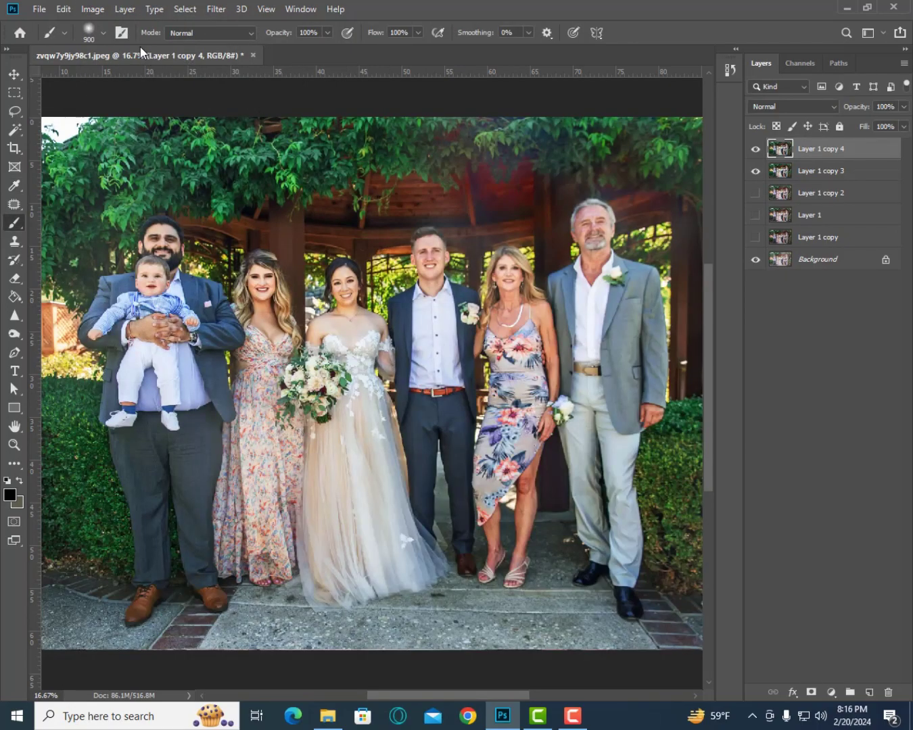
click(89, 9)
mouse_move(114, 47)
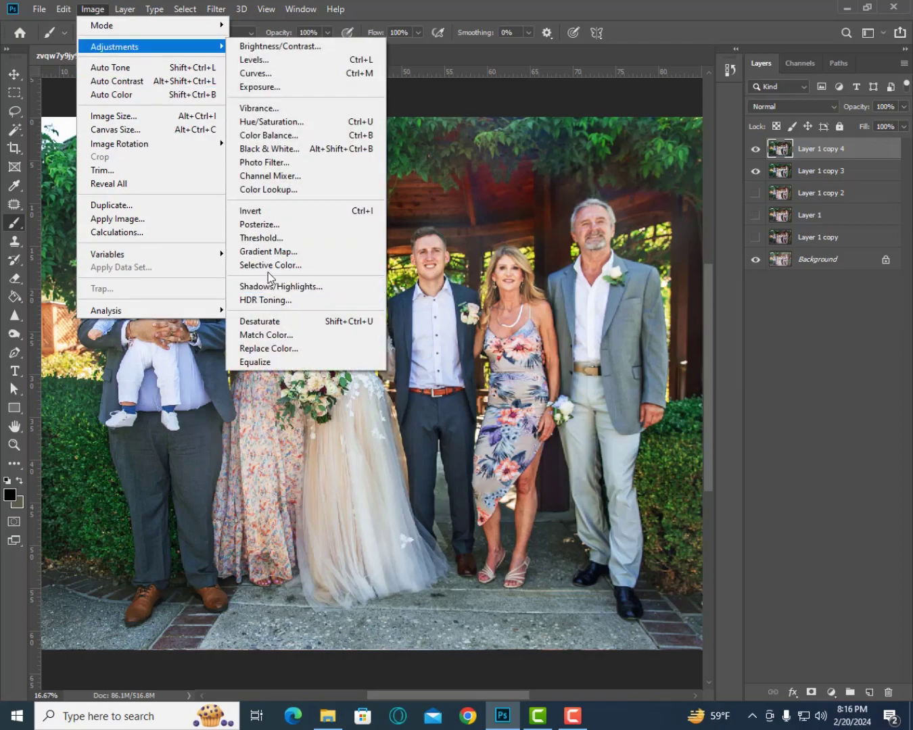
- Apply Selective Color to Layer 1 copy 4 with Blacks set to 2% black
click(270, 265)
click(611, 75)
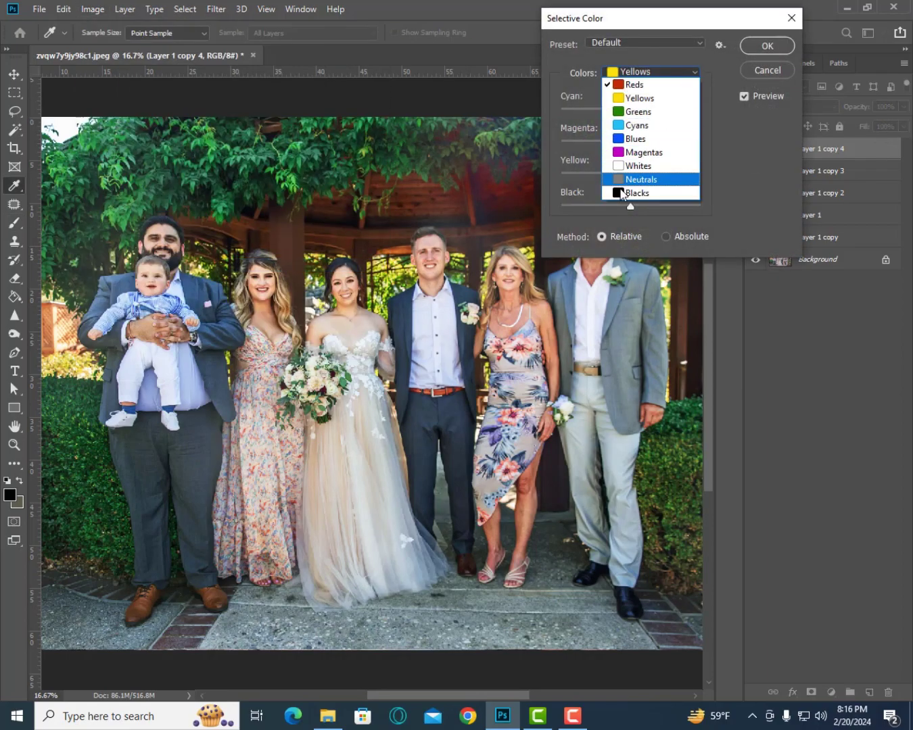
click(652, 192)
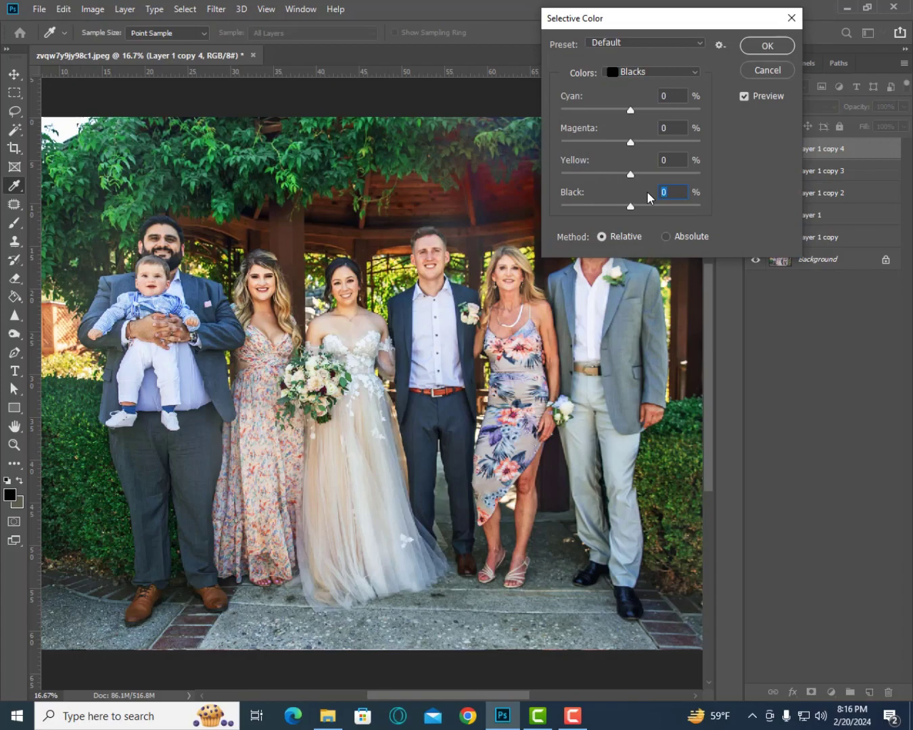
text(2)
click(754, 46)
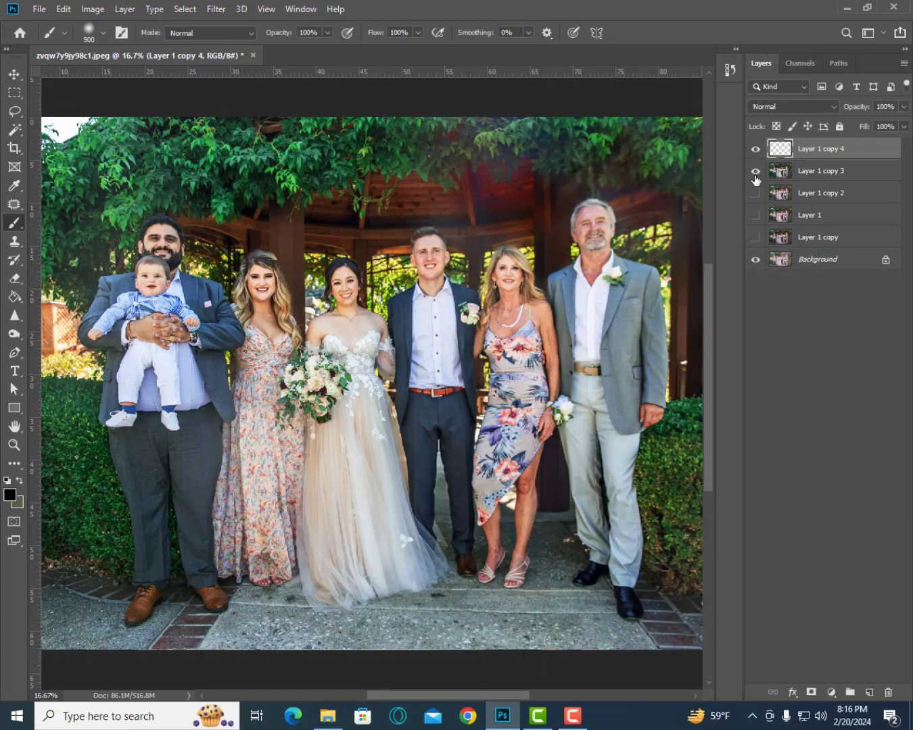
- Hide Layer 1 copy 3, compare the black boost, and create Layer 1 copy 5 on top
click(756, 171)
click(756, 150)
click(755, 150)
key(ctrl+minus)
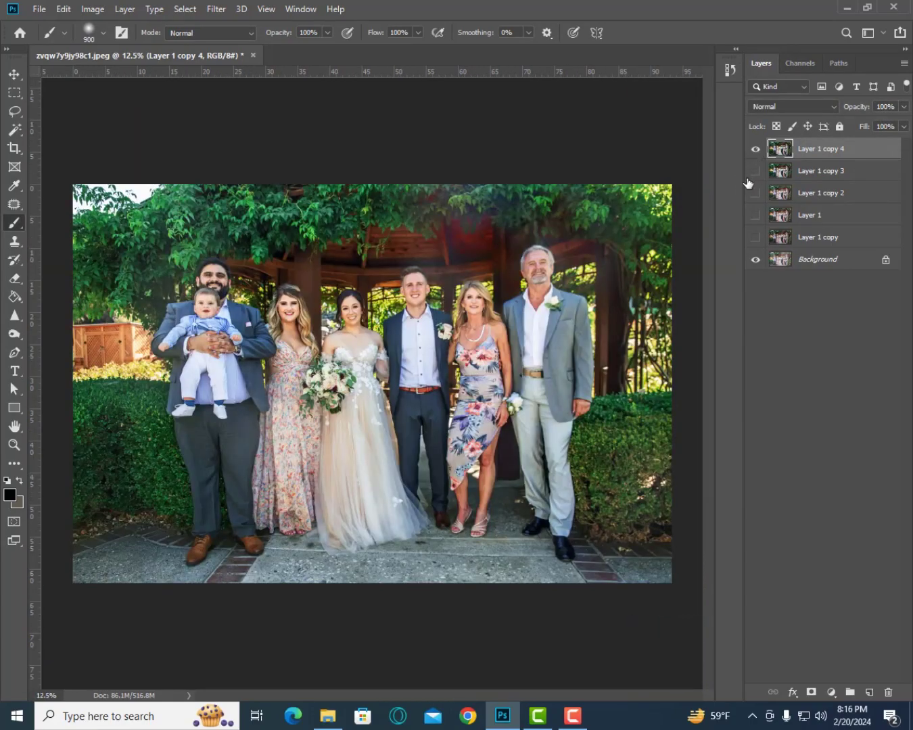
click(754, 149)
key(ctrl+plus)
click(755, 150)
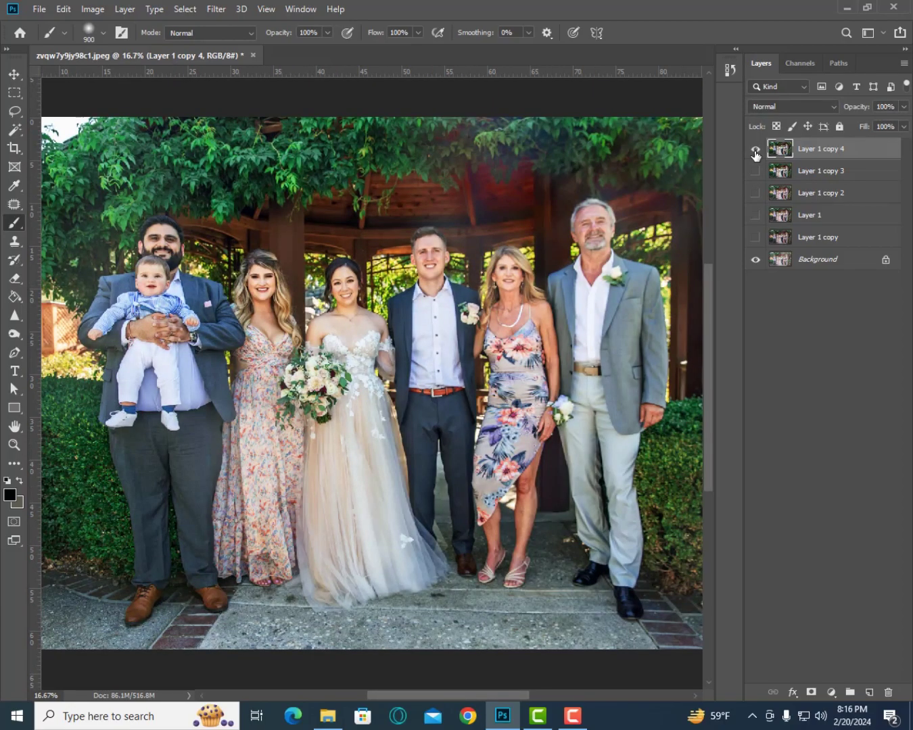
key(ctrl+j)
- Open Brightness/Contrast and try brightness 8 and contrast 9
key(ctrl+minus)
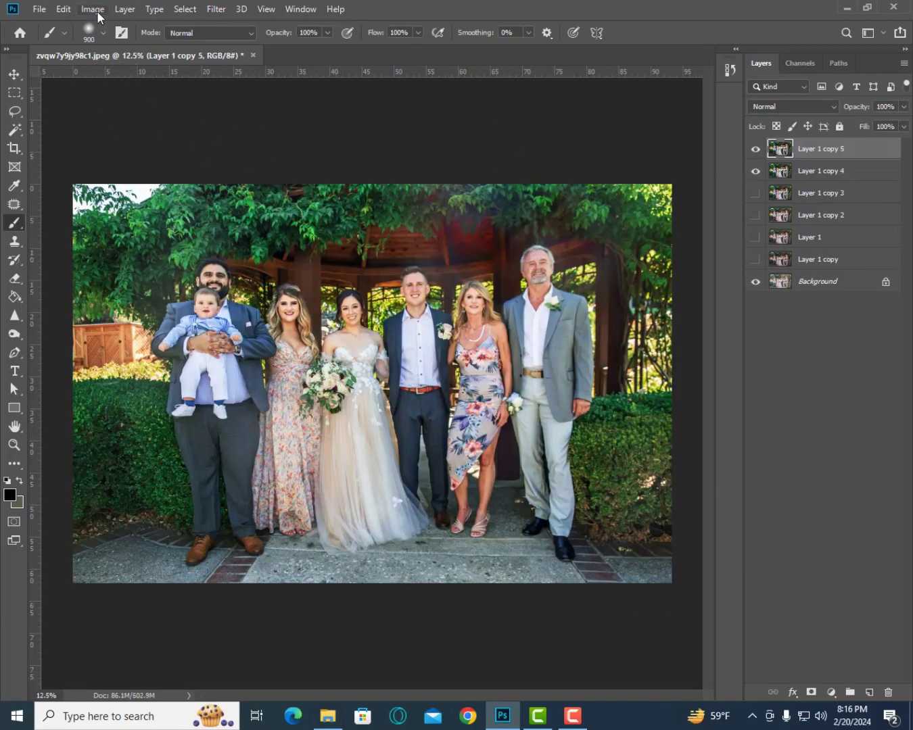
click(98, 12)
click(291, 55)
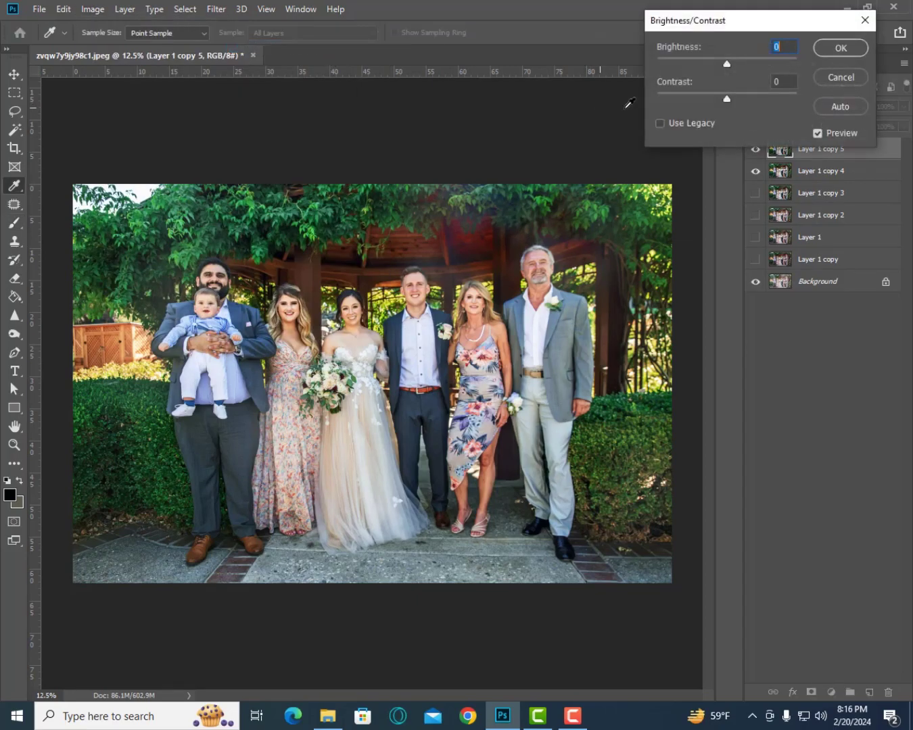
click(731, 62)
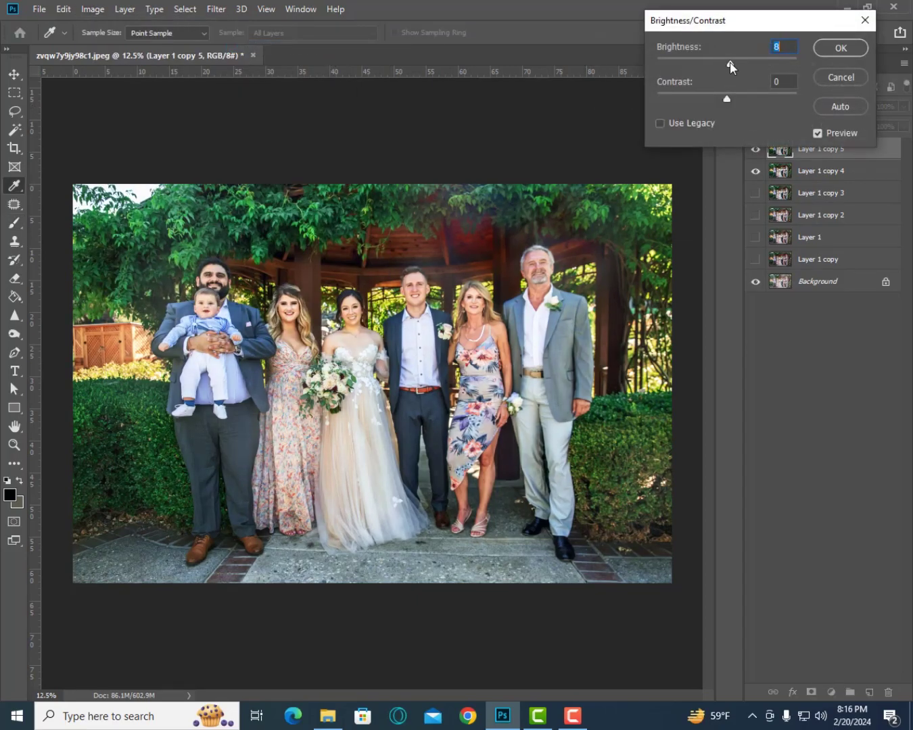
click(733, 98)
- Settle on brightness 6 and contrast 5, compare the preview, and apply
key(ctrl+plus)
key(ctrl+plus)
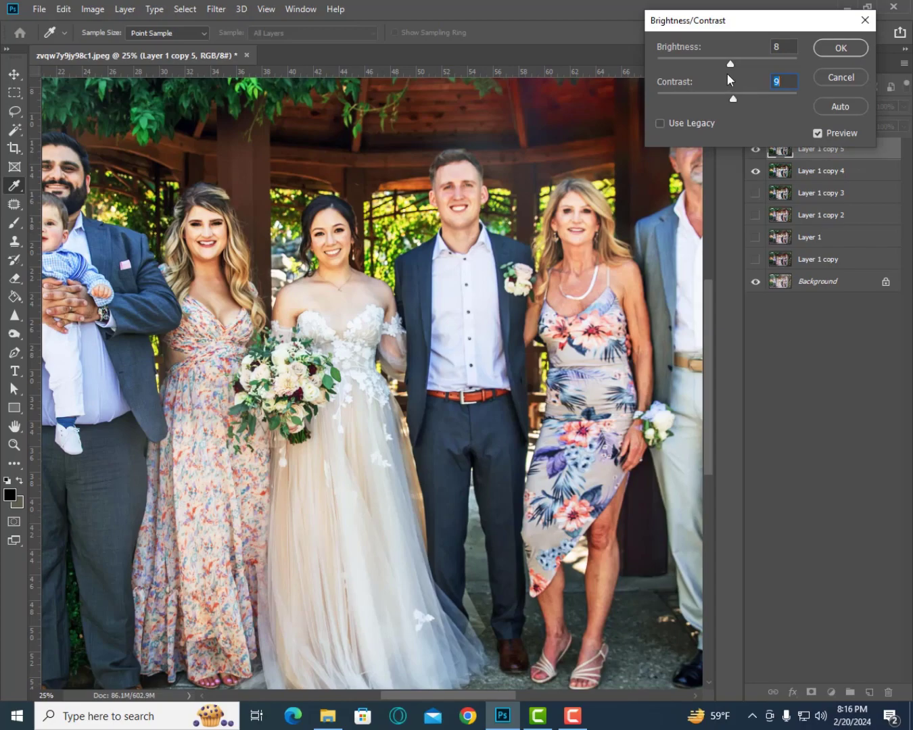
click(763, 47)
drag(763, 48, 761, 47)
click(764, 82)
text(5)
click(817, 134)
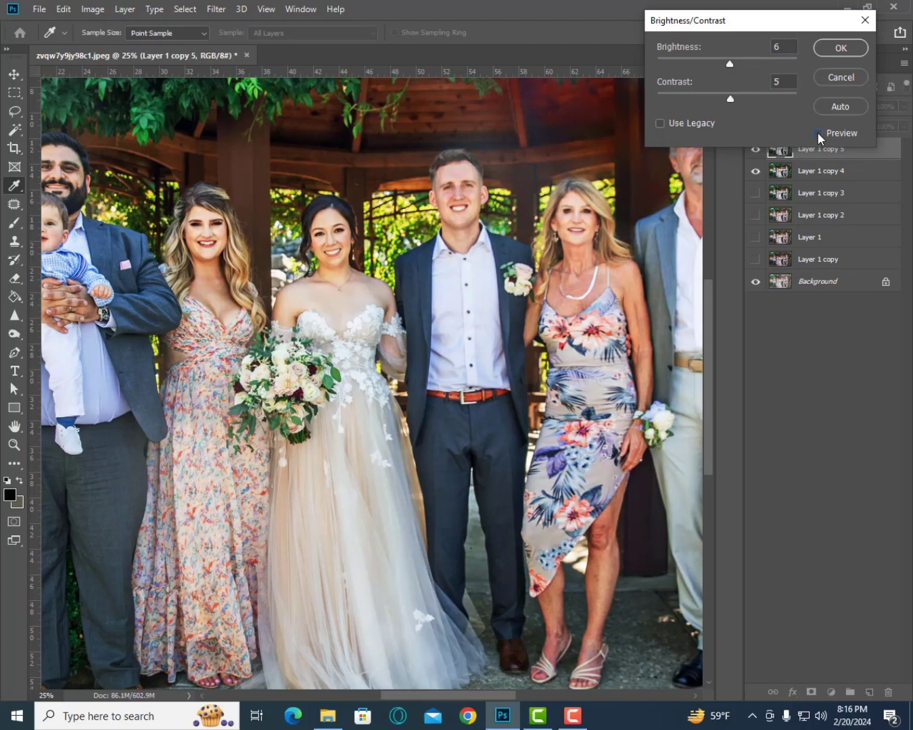
key(ctrl+minus)
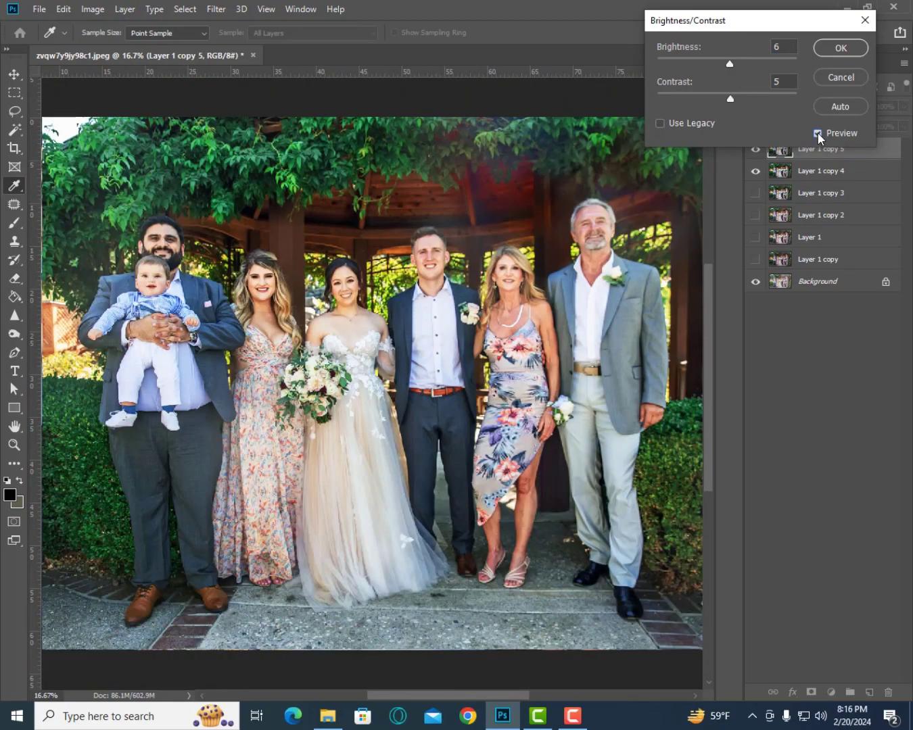
key(ctrl+minus)
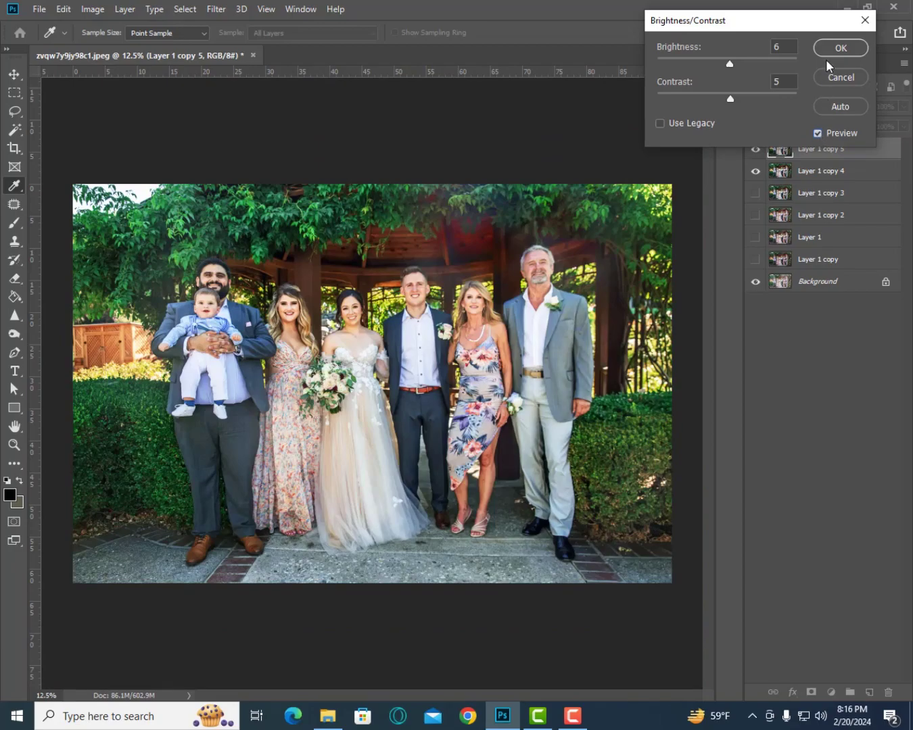
key(b)
- Hide Layer 1 copy 4 and compare Layer 1 copy 5 on and off
click(827, 53)
click(756, 171)
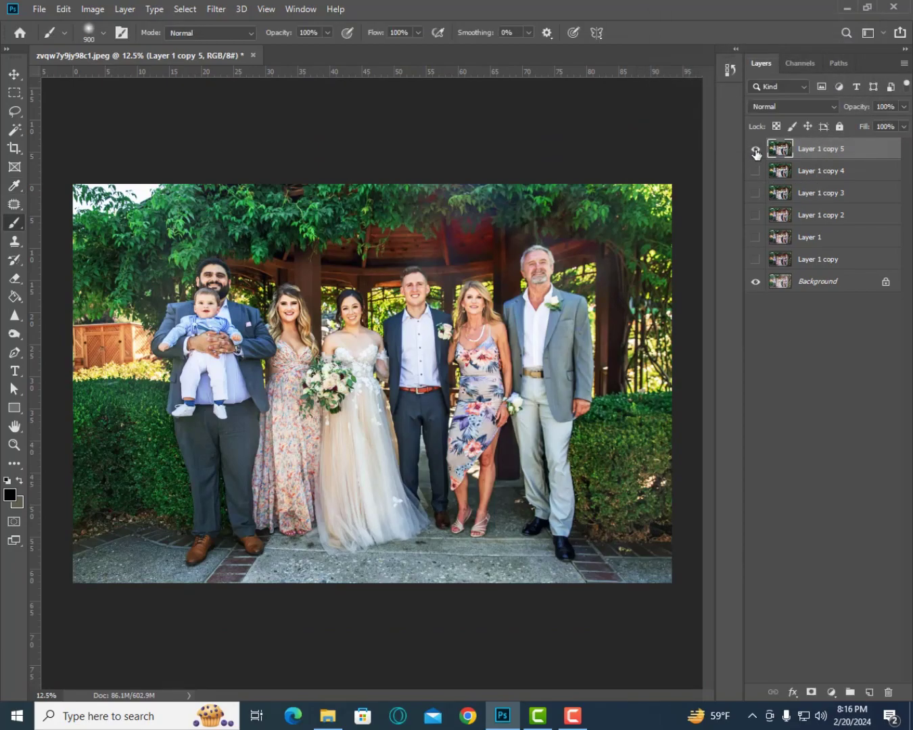
click(755, 150)
click(755, 150)
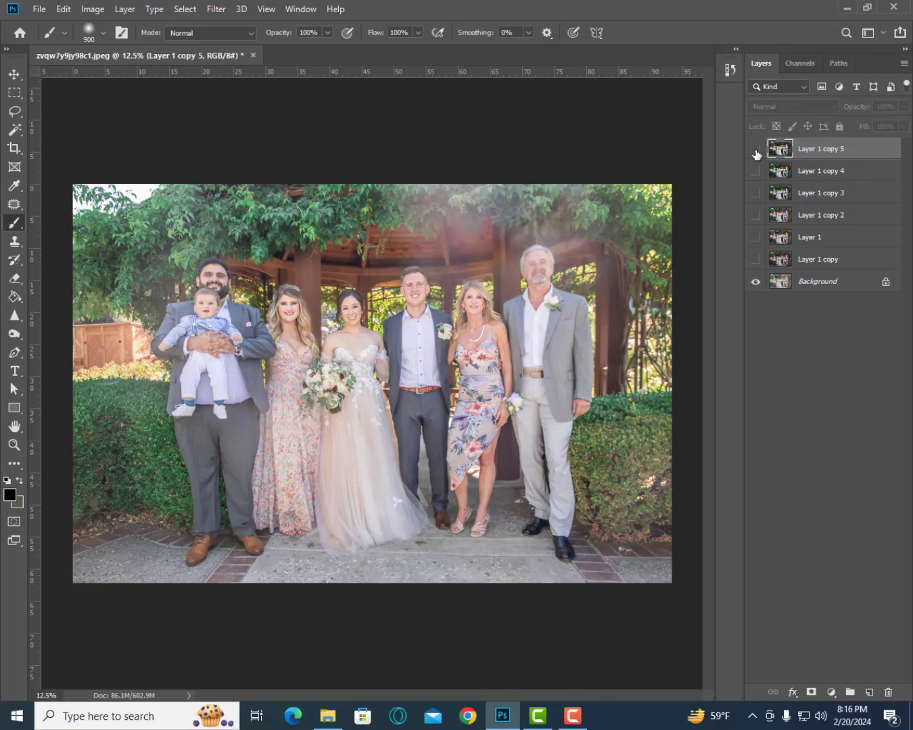
click(756, 149)
click(756, 149)
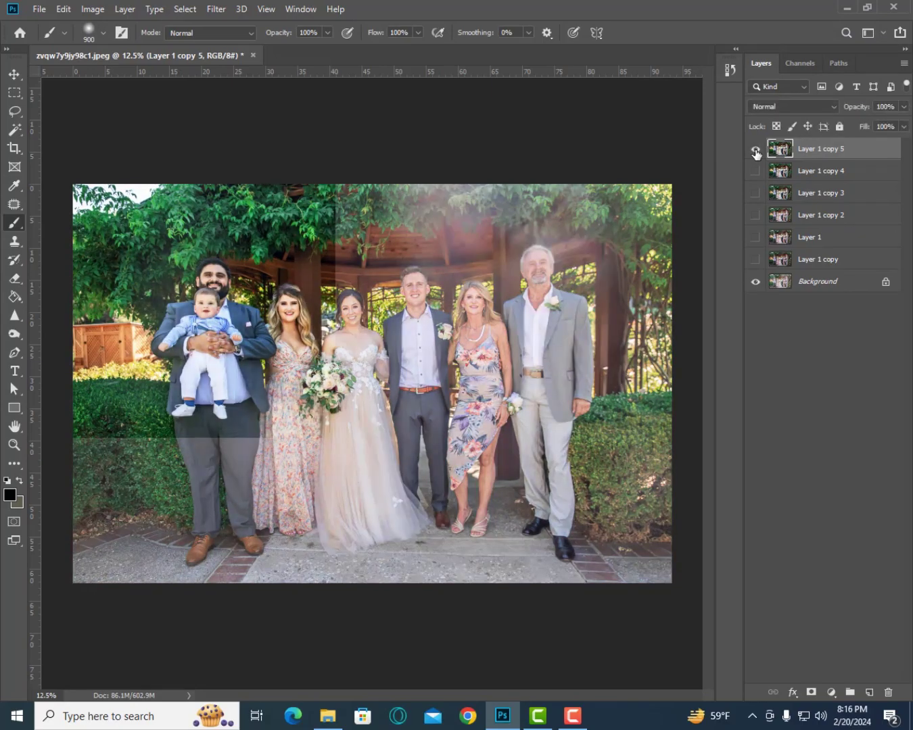
- Clone Stamp over the bright spot on the brown pillar beside the parents
click(14, 241)
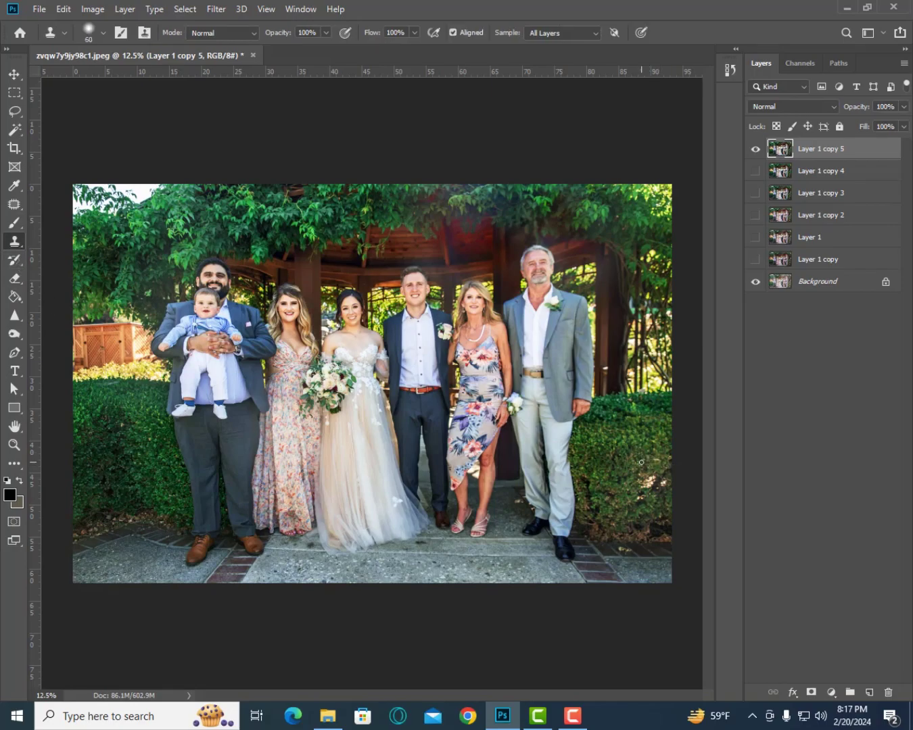
key(bracketright)
key(bracketright)
key(bracketright)
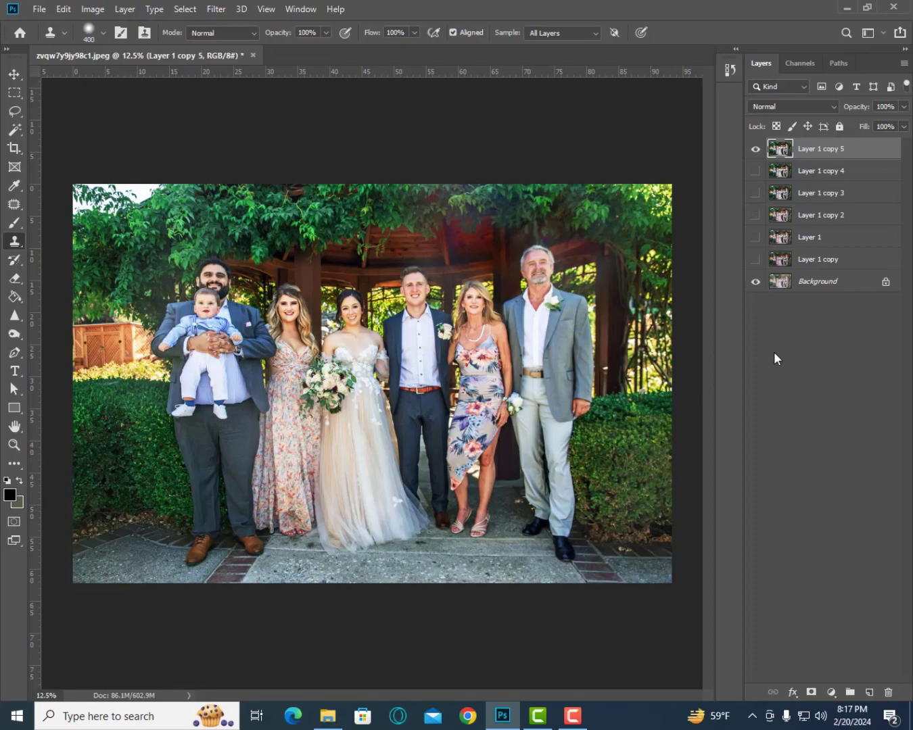
key(ctrl+plus)
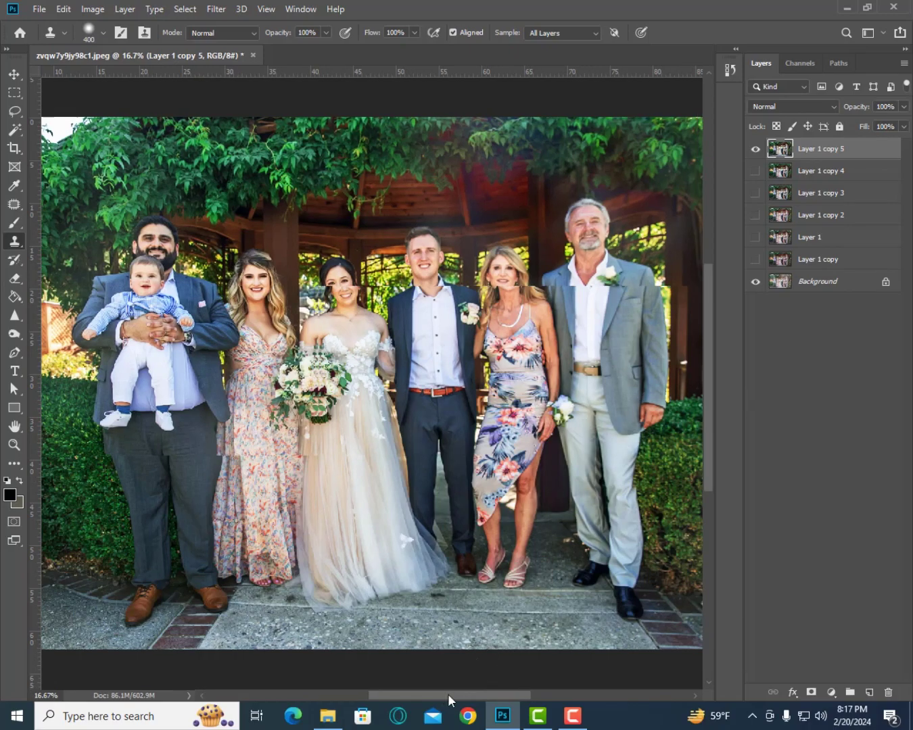
drag(448, 694, 501, 684)
key(ctrl+plus)
key(ctrl+plus)
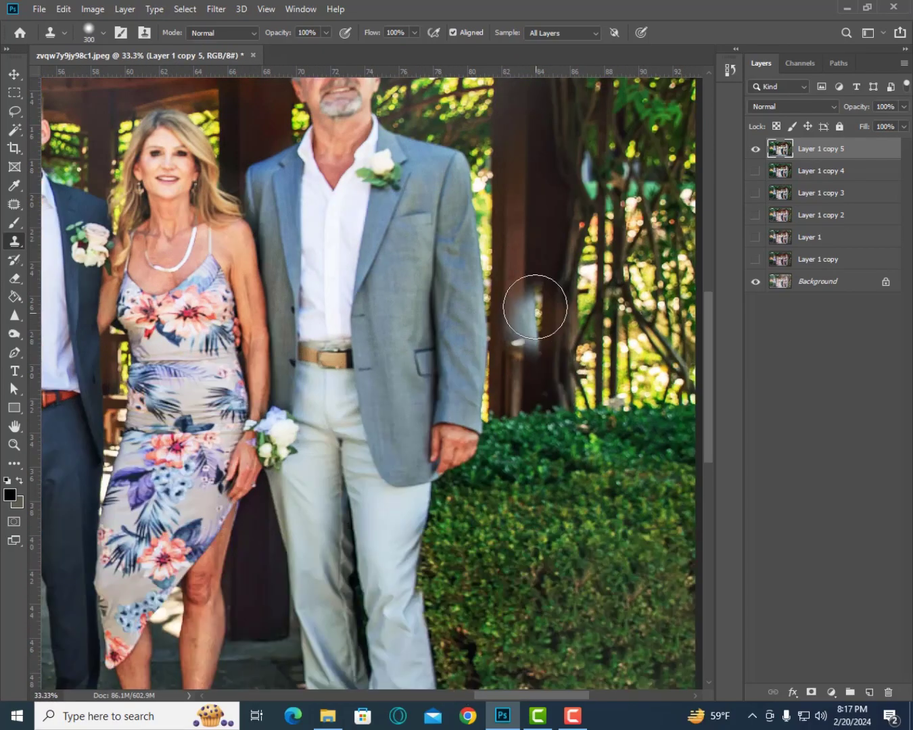
key(bracketleft)
key(bracketleft)
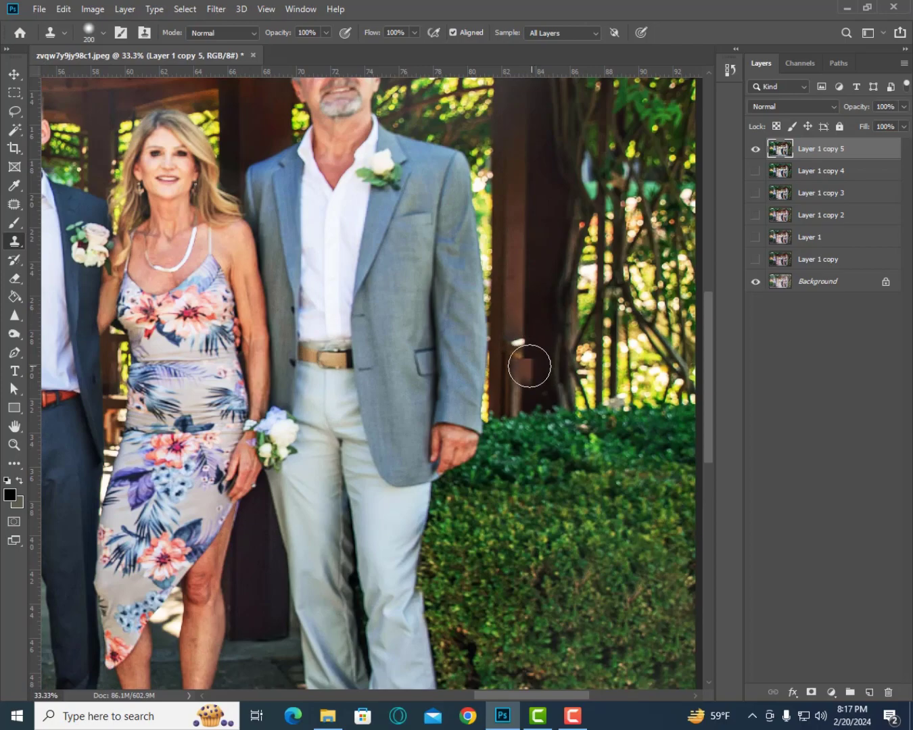
click(521, 346)
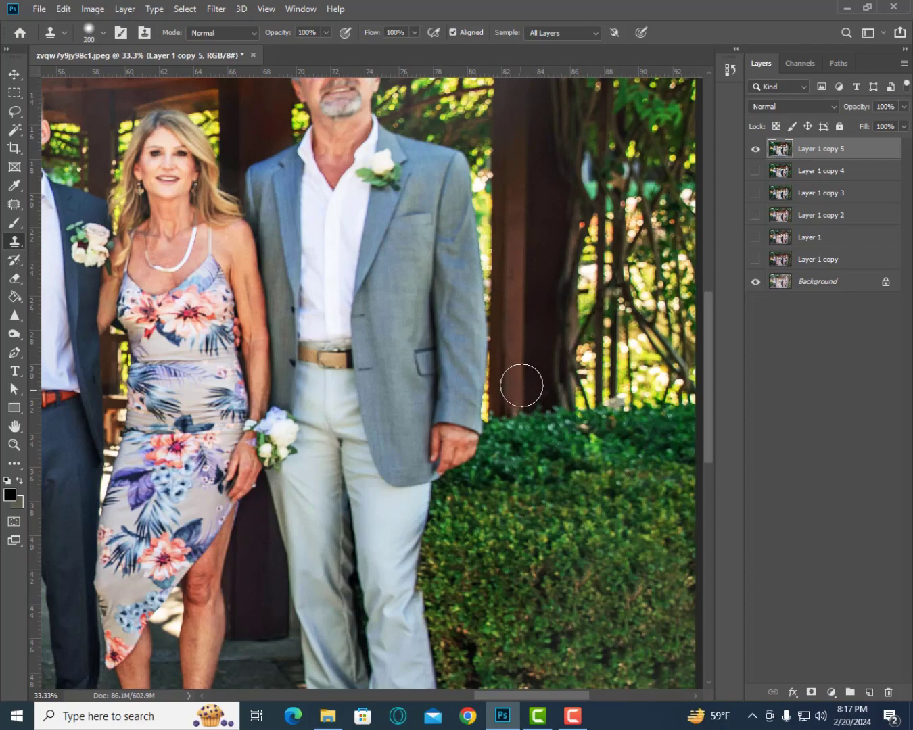
key(bracketleft)
key(bracketleft)
key(bracketleft)
- Zoom out to the whole photo and duplicate the top layer into Layer 1 copy 6
key(ctrl+minus)
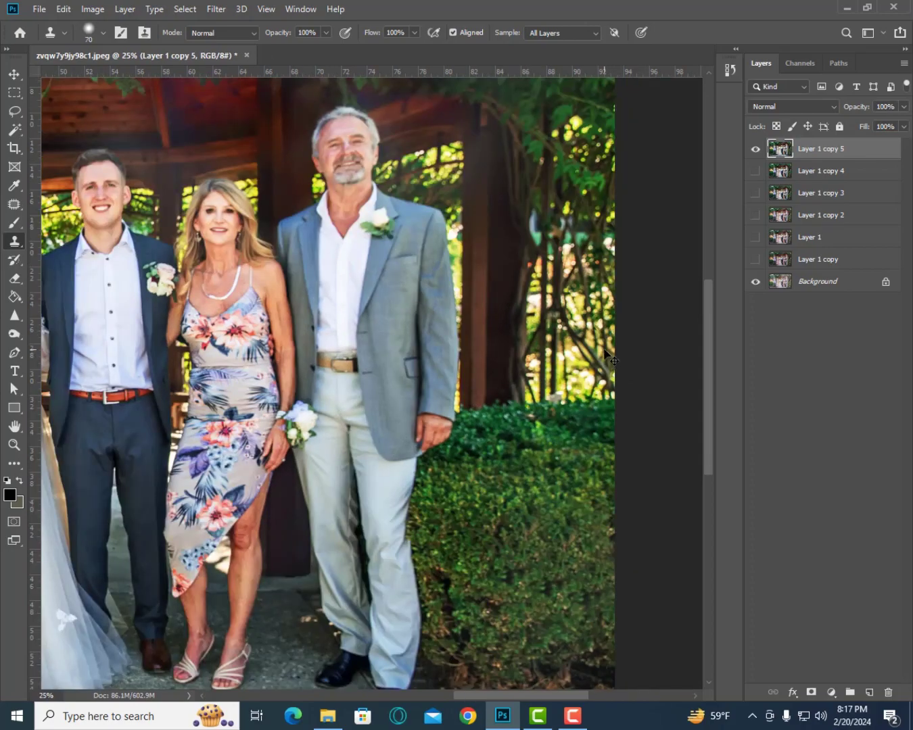
key(ctrl+minus)
key(ctrl+minus)
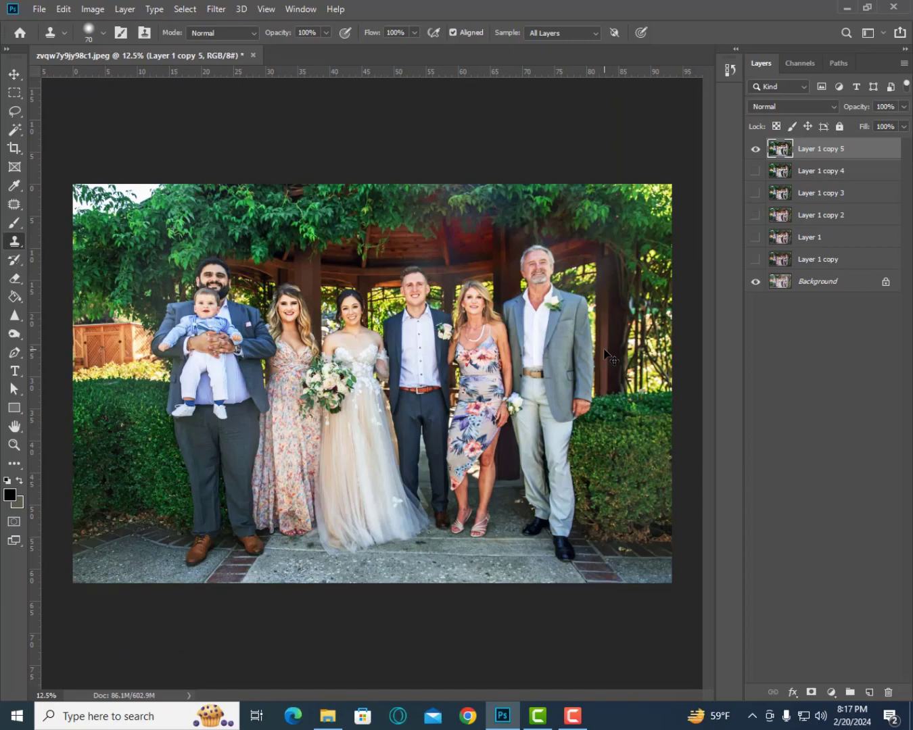
key(ctrl+plus)
key(ctrl+j)
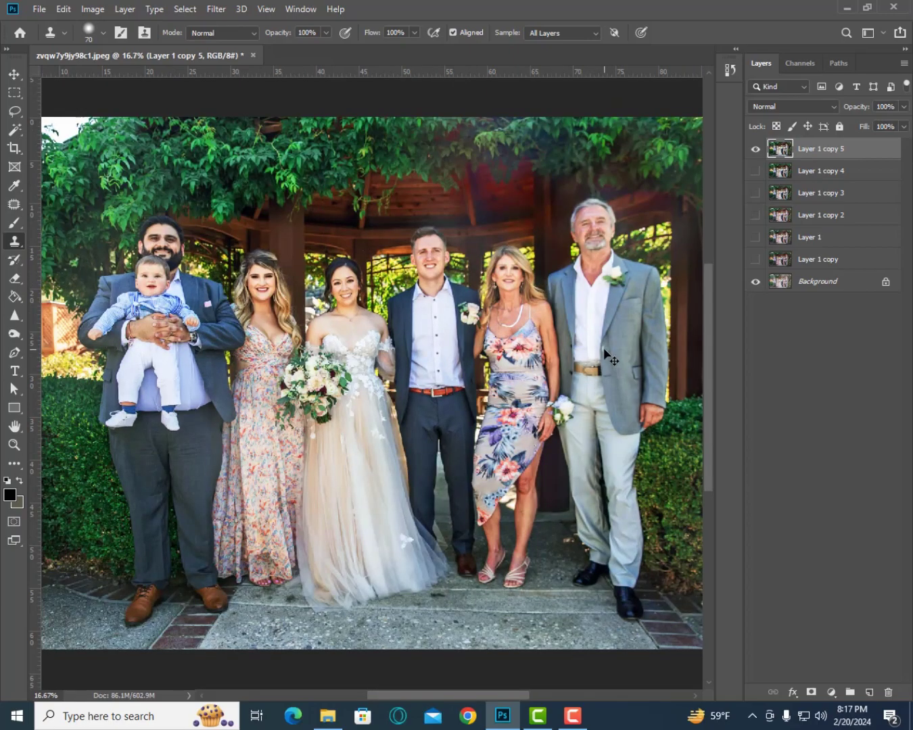
- Darken Layer 1 copy 6 with a Curves adjustment pulling the midpoint down
click(93, 9)
mouse_move(115, 46)
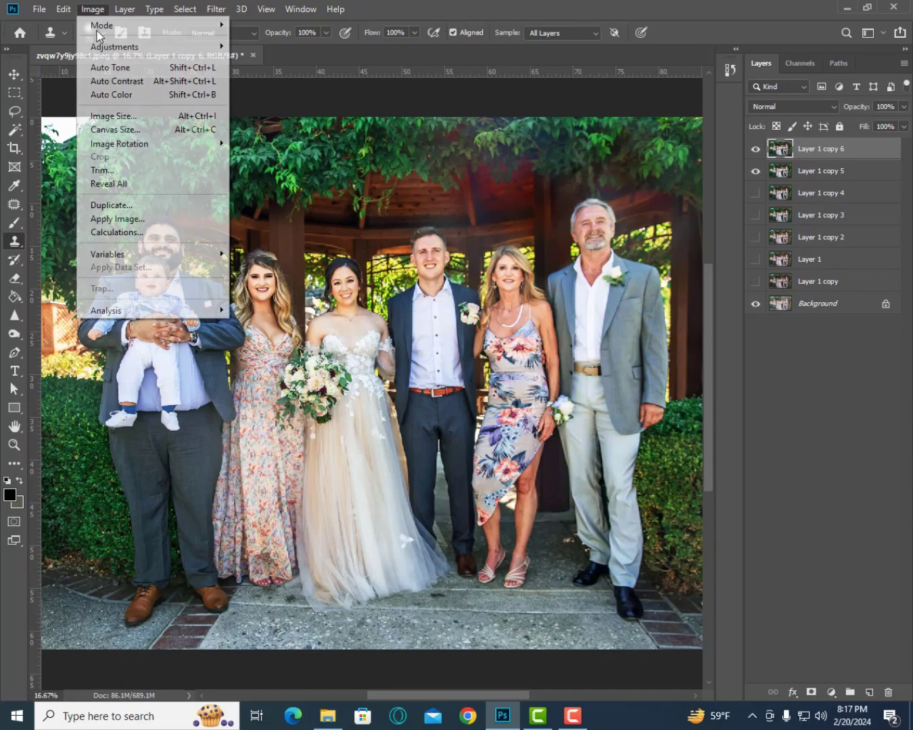
click(258, 76)
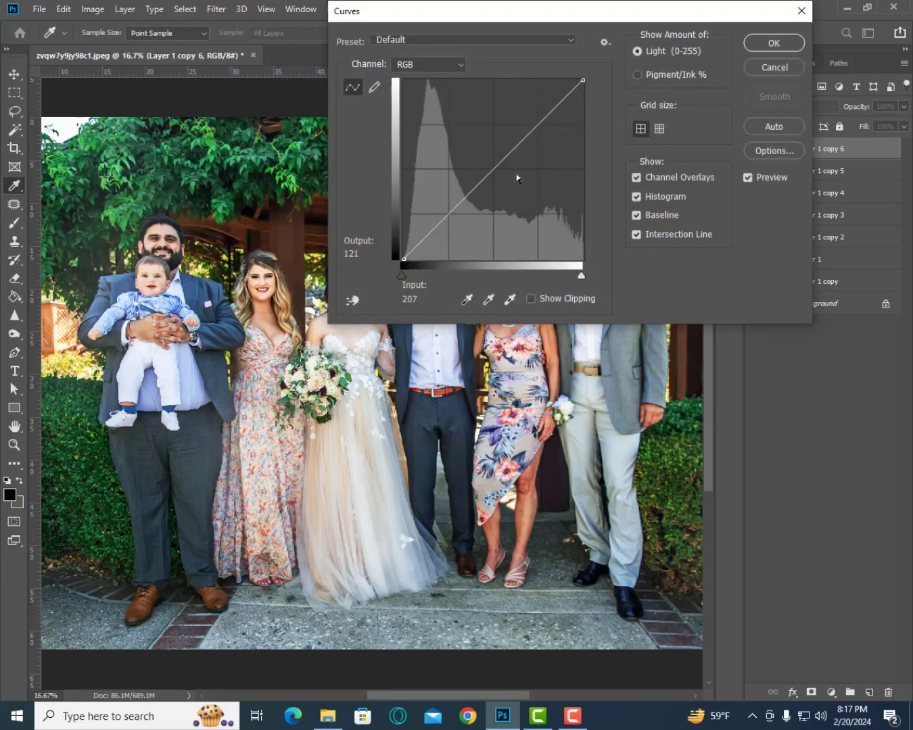
drag(492, 177, 493, 185)
click(758, 44)
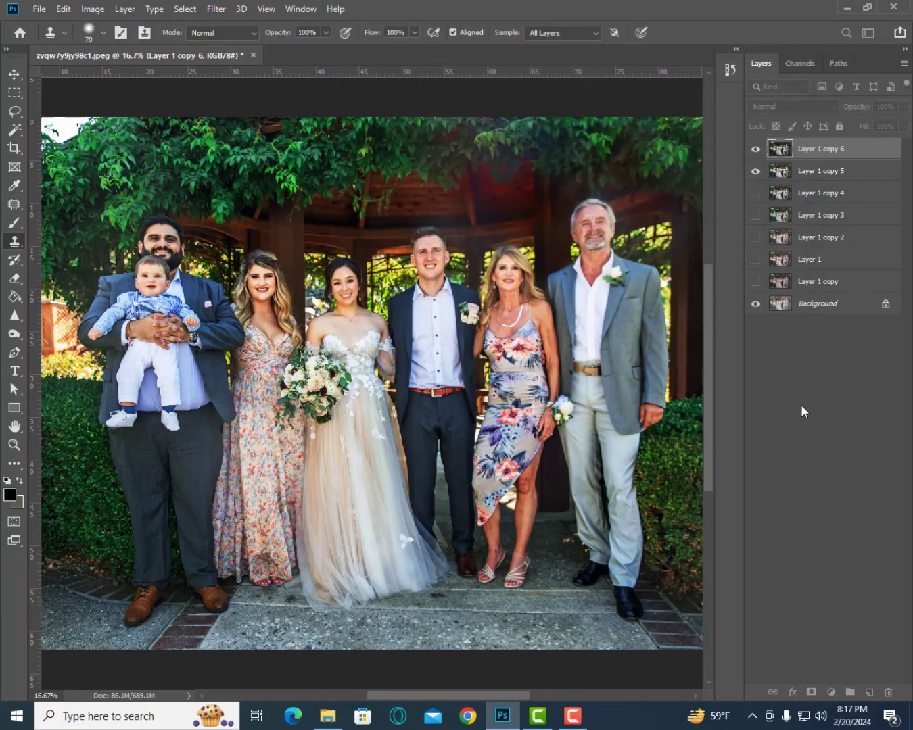
- Add an inverted black layer mask and brush the darkening back over the gazebo roof
click(811, 694)
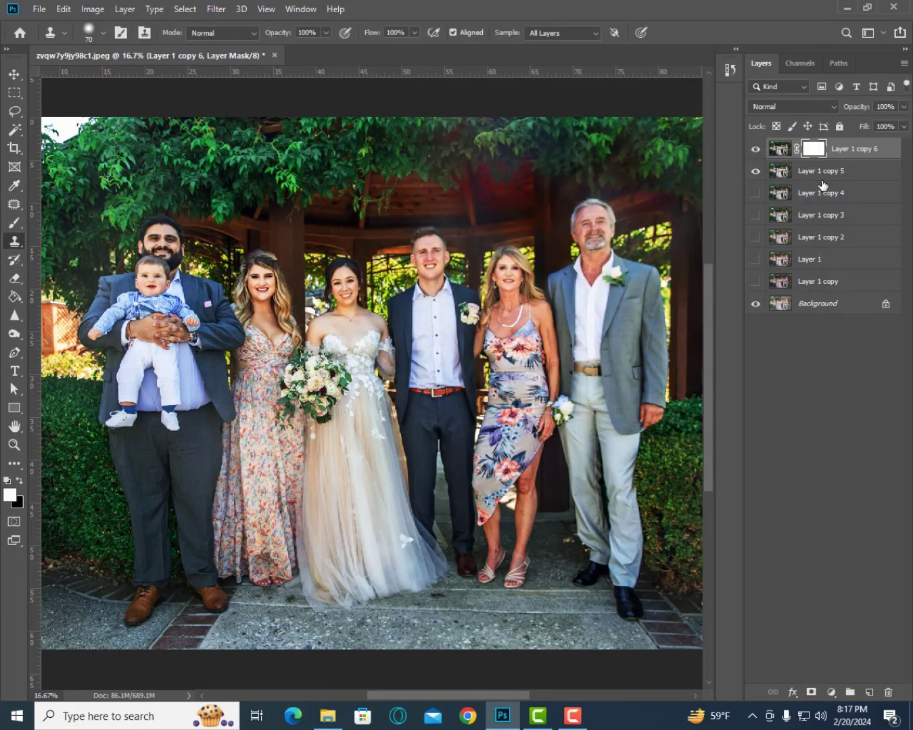
key(ctrl+i)
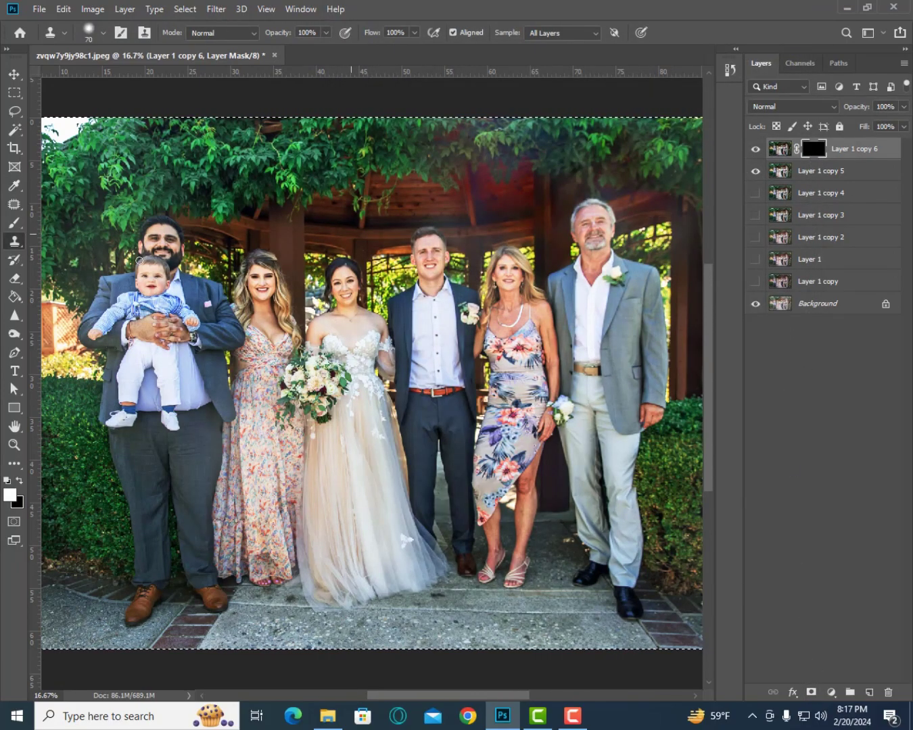
click(14, 223)
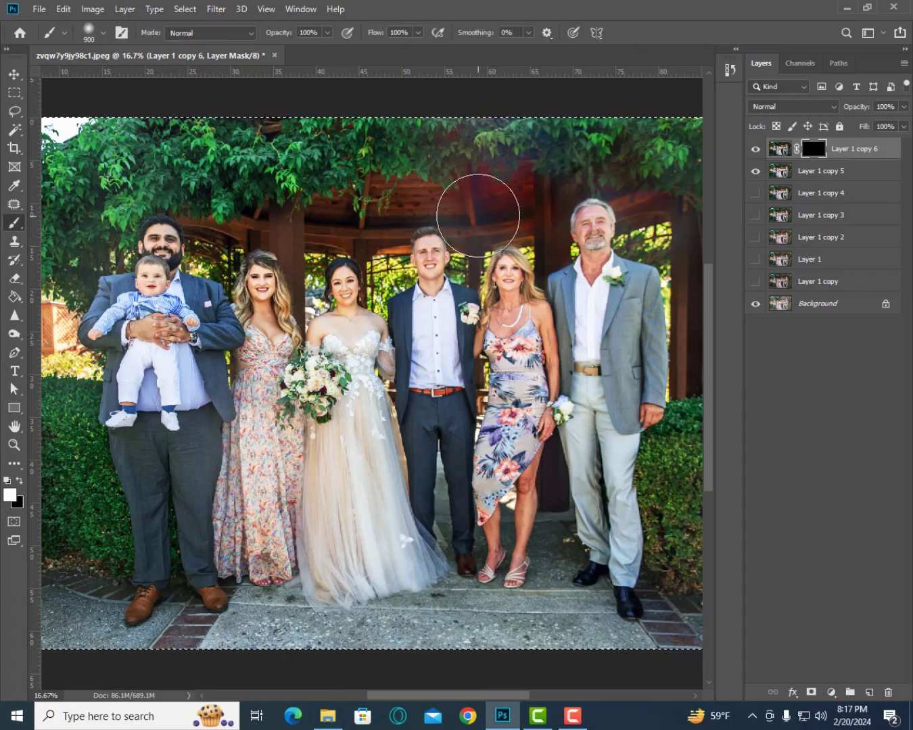
mouse_move(468, 218)
mouse_down()
mouse_move(481, 207)
mouse_move(467, 188)
mouse_move(495, 215)
mouse_up()
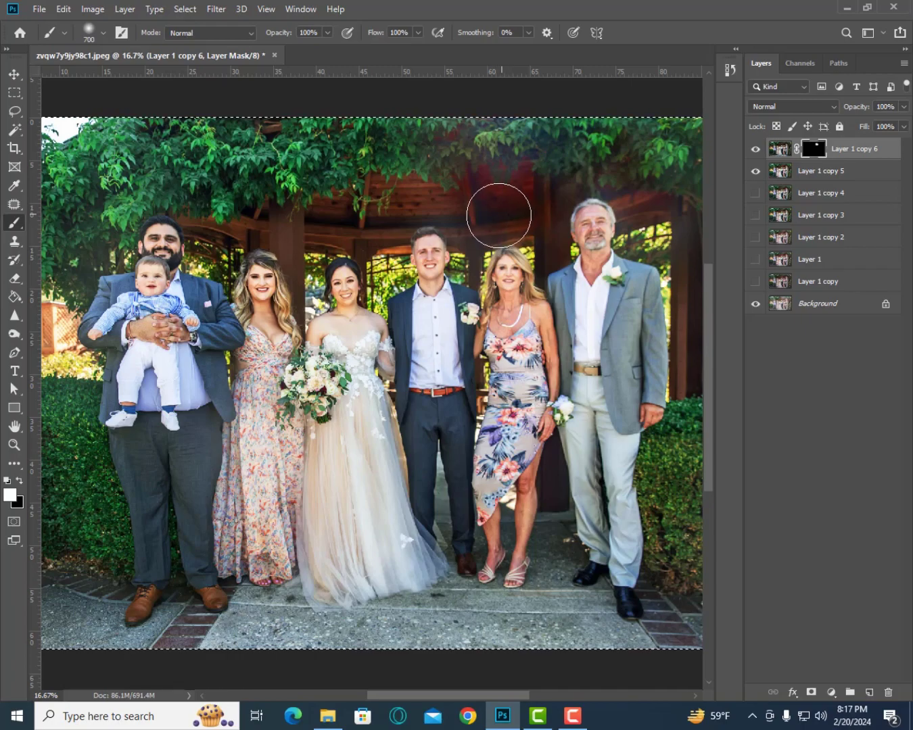
key(bracketleft)
key(bracketleft)
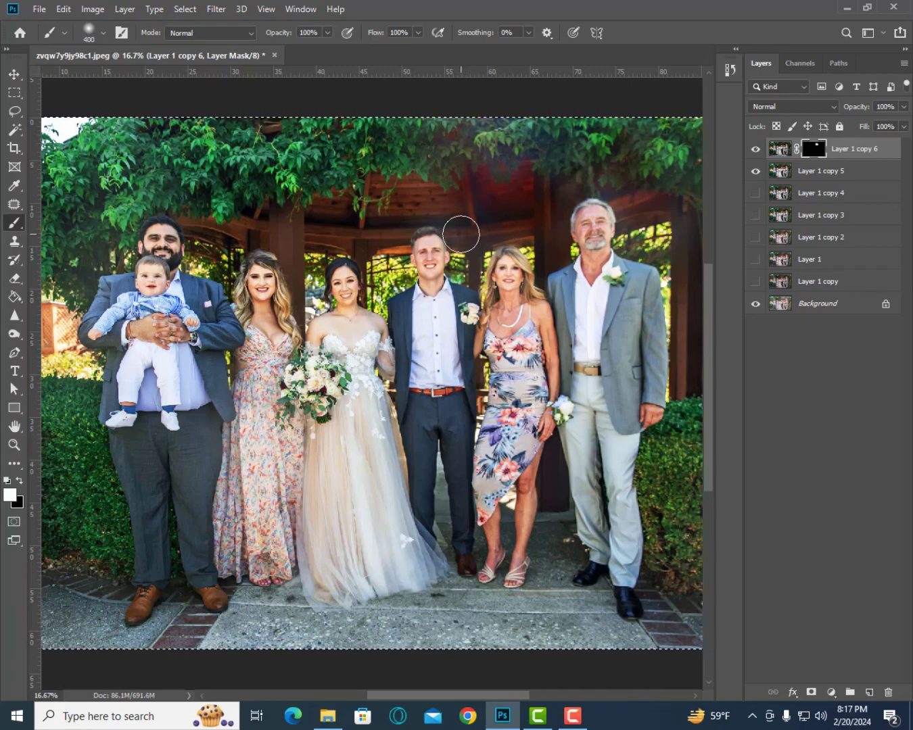
key(bracketleft)
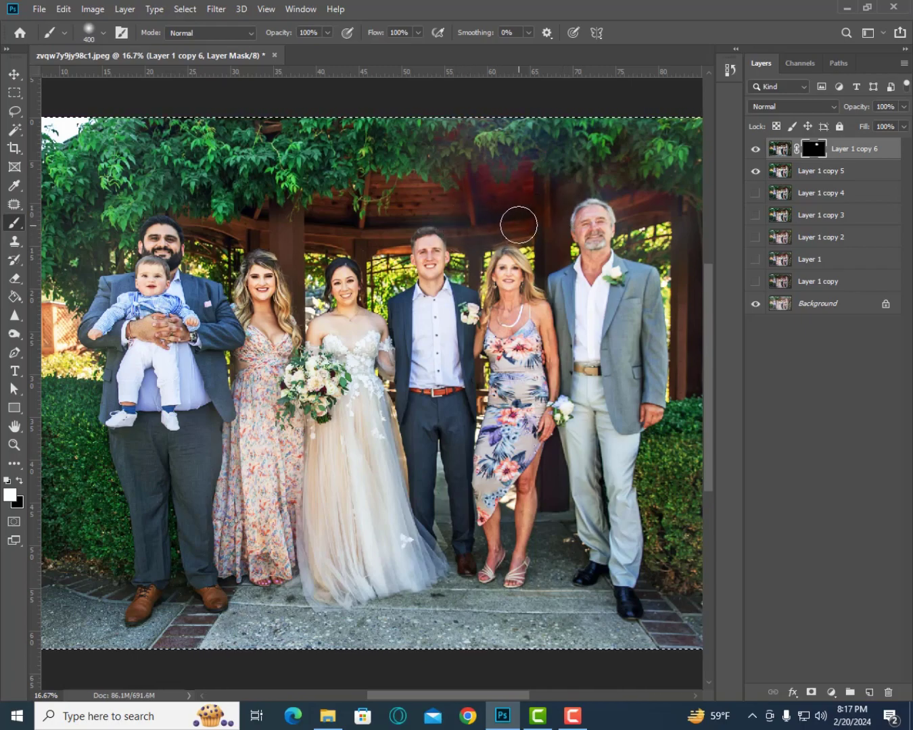
key(bracketright)
key(bracketright)
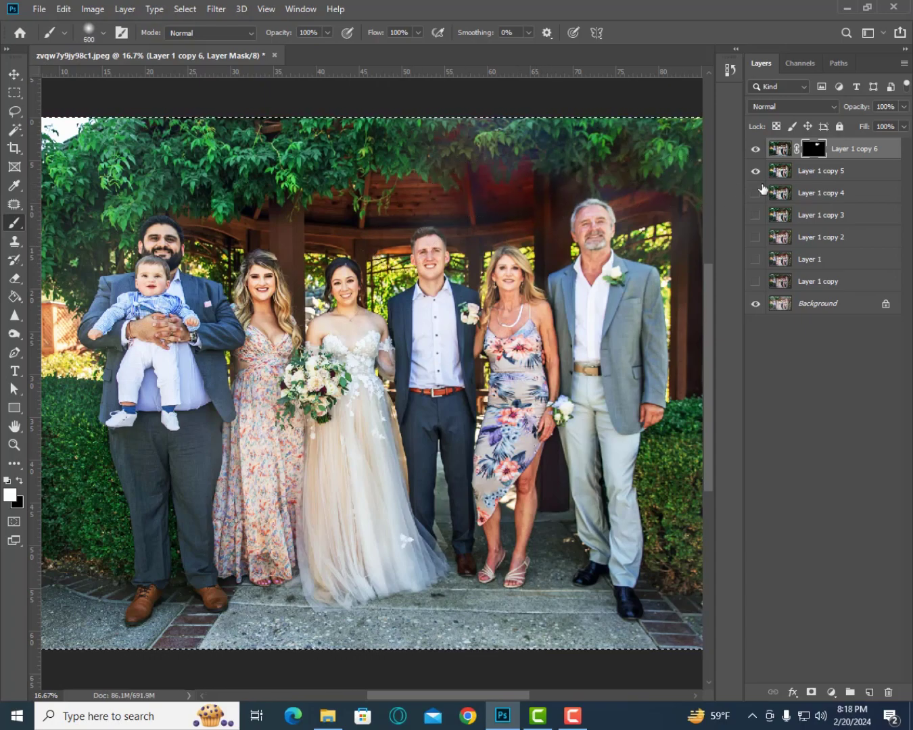
- Compare the darkened layer, set its opacity to 55%, and also select the layer below
click(755, 150)
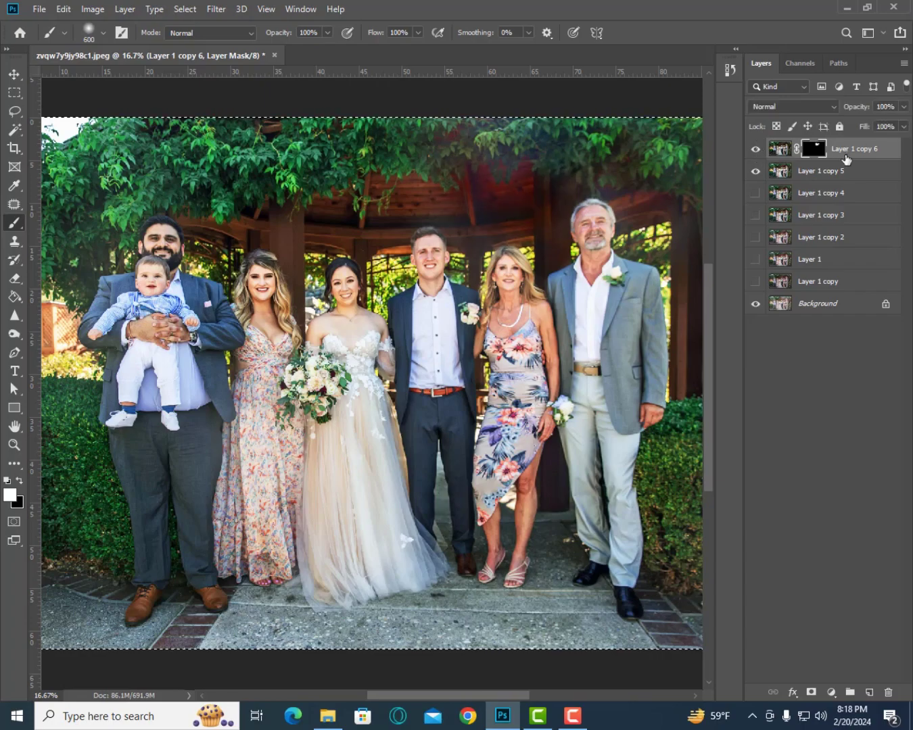
click(902, 125)
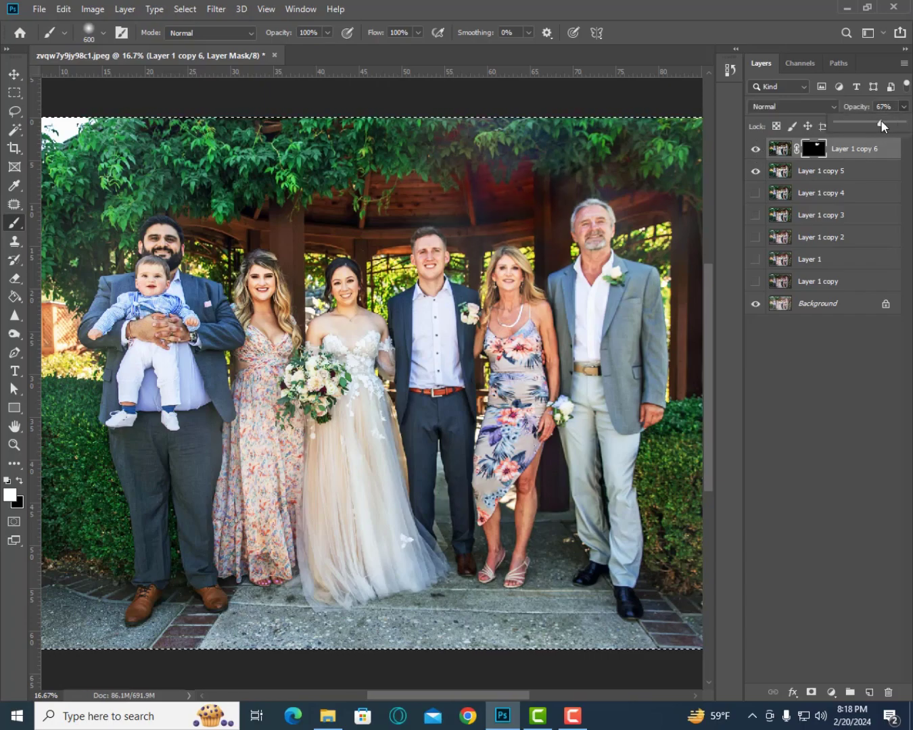
click(755, 150)
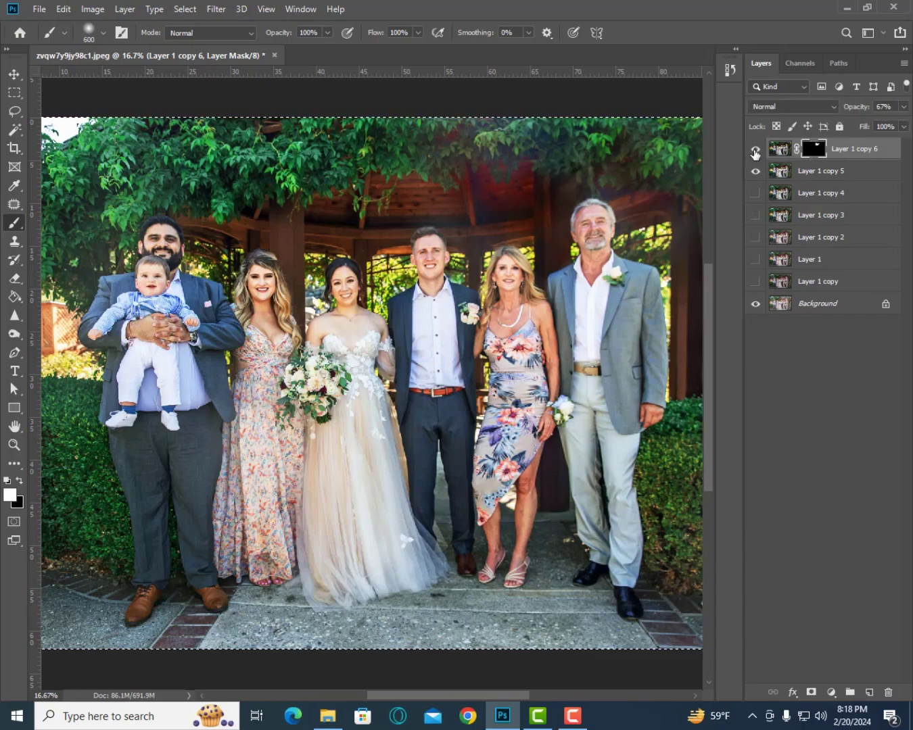
click(903, 107)
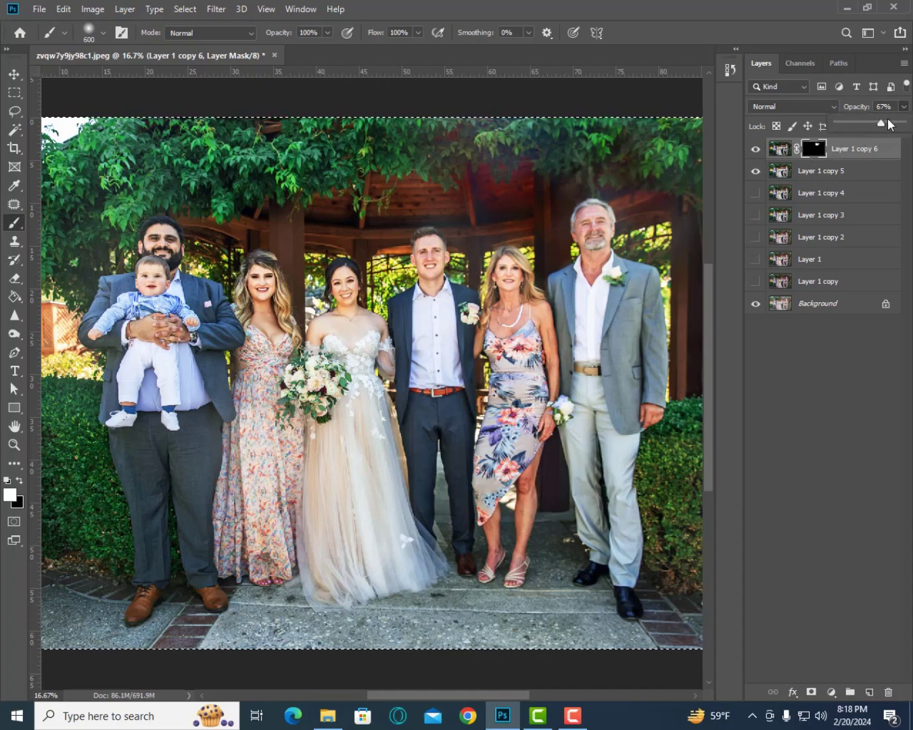
key(ctrl+minus)
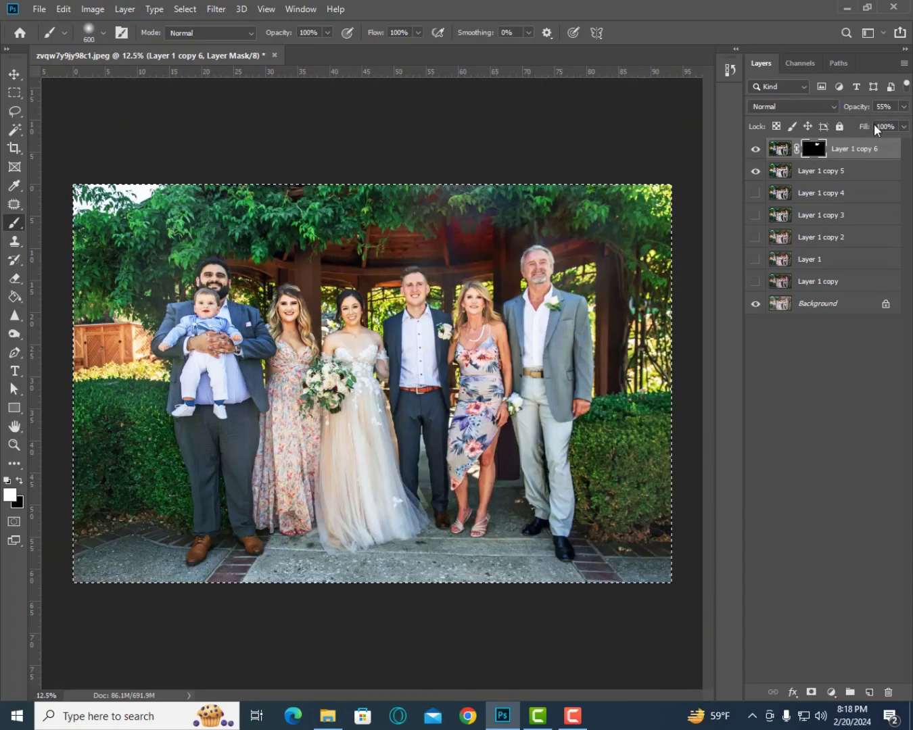
shift+click(816, 177)
- Merge the two selected layers into Layer 1 copy 6 and compare it toggled on and off
right_click(816, 177)
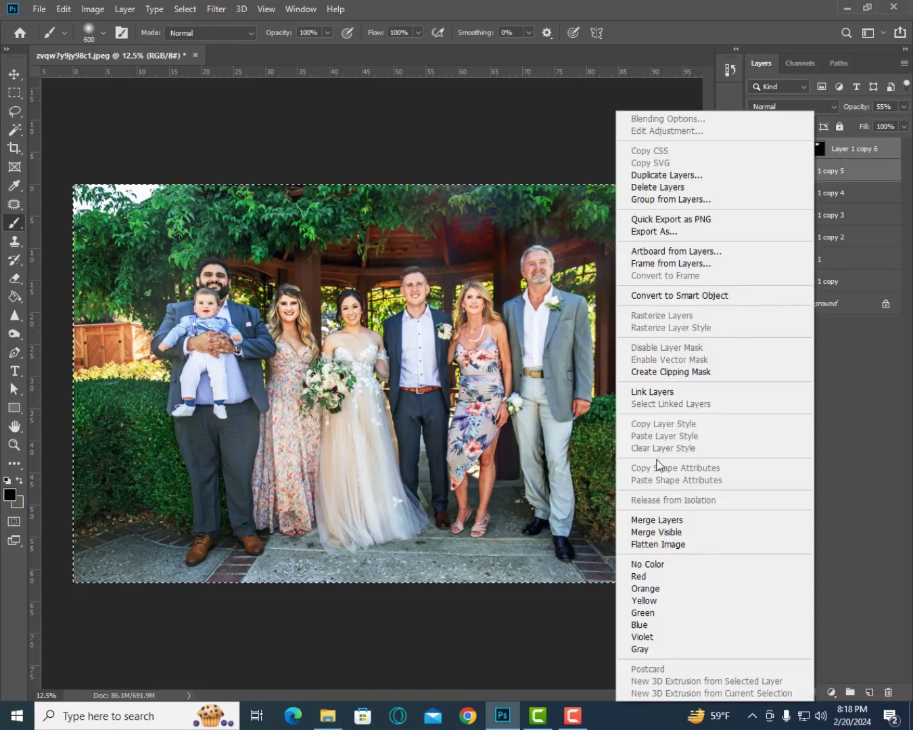
click(671, 519)
click(756, 150)
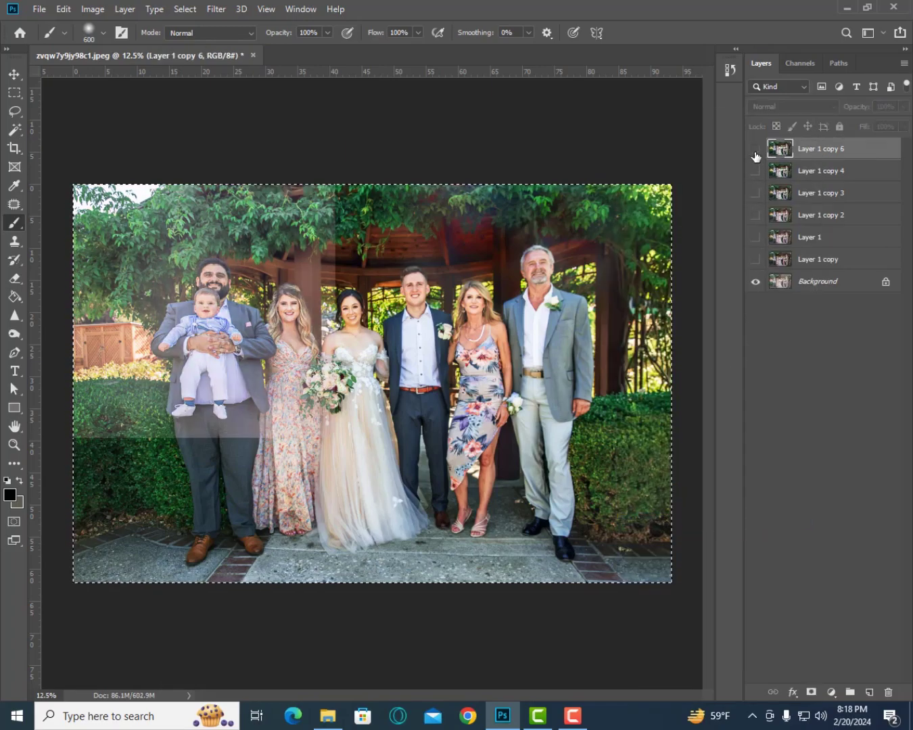
click(755, 150)
click(755, 150)
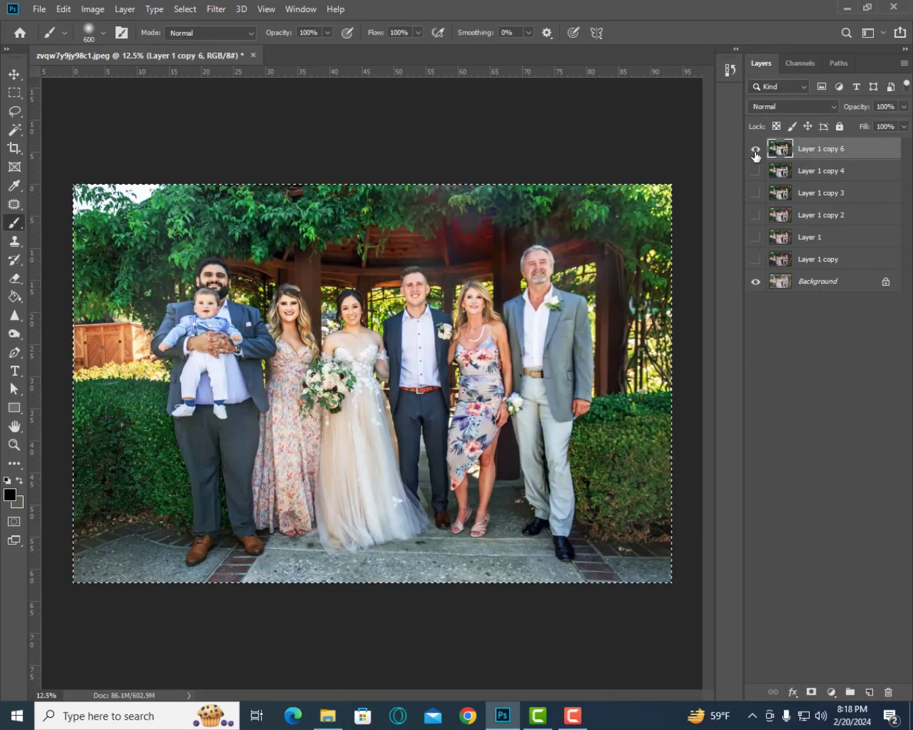
click(756, 150)
click(756, 150)
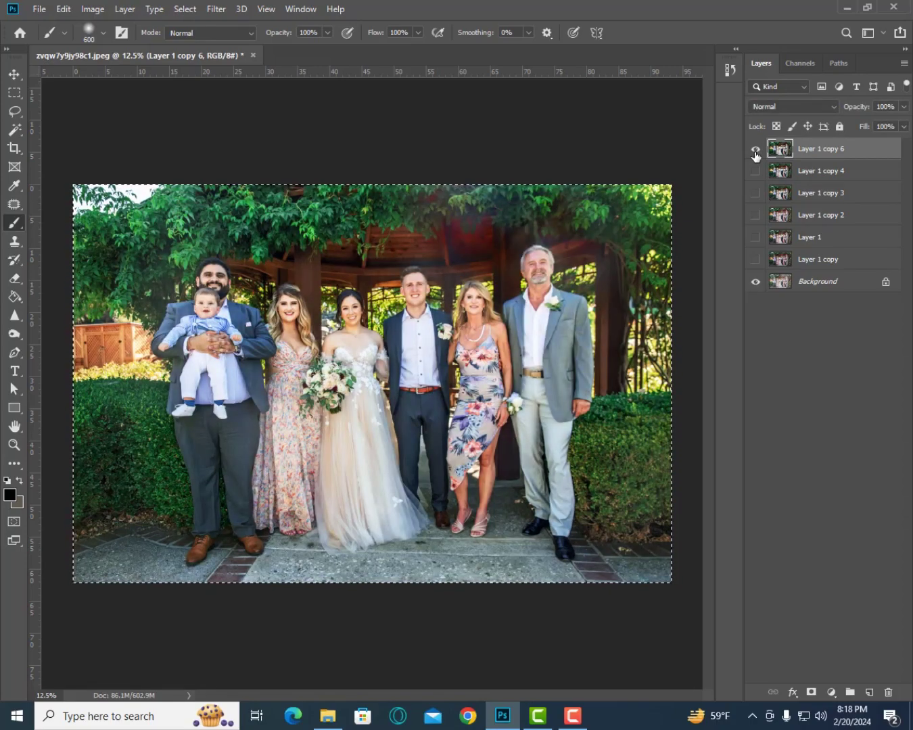
click(756, 150)
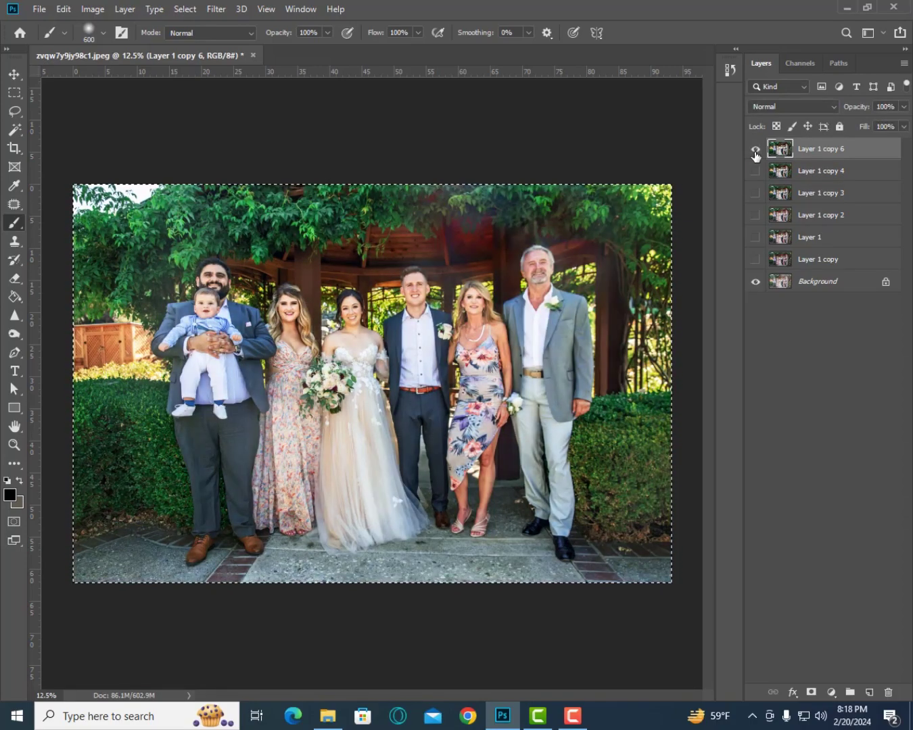
click(756, 151)
click(756, 151)
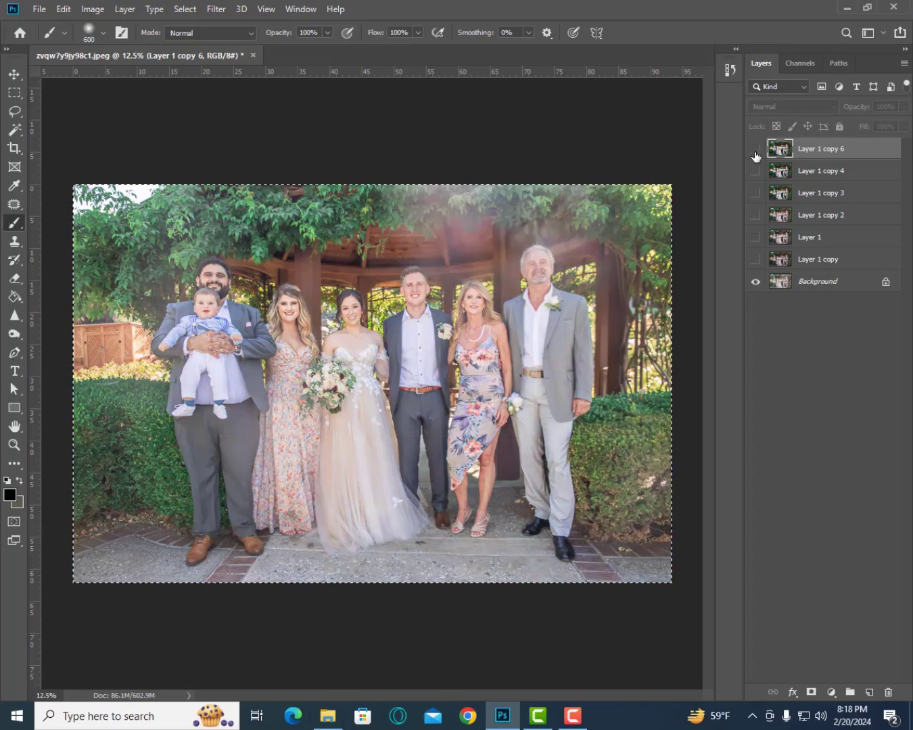
click(756, 149)
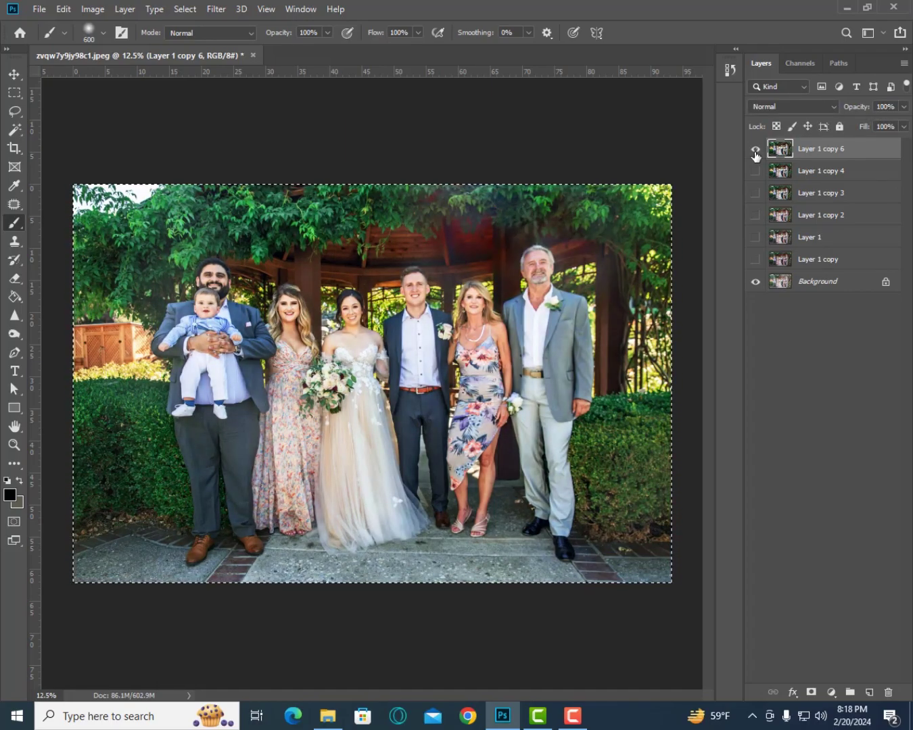
click(755, 150)
scroll(430, 254, up, 1)
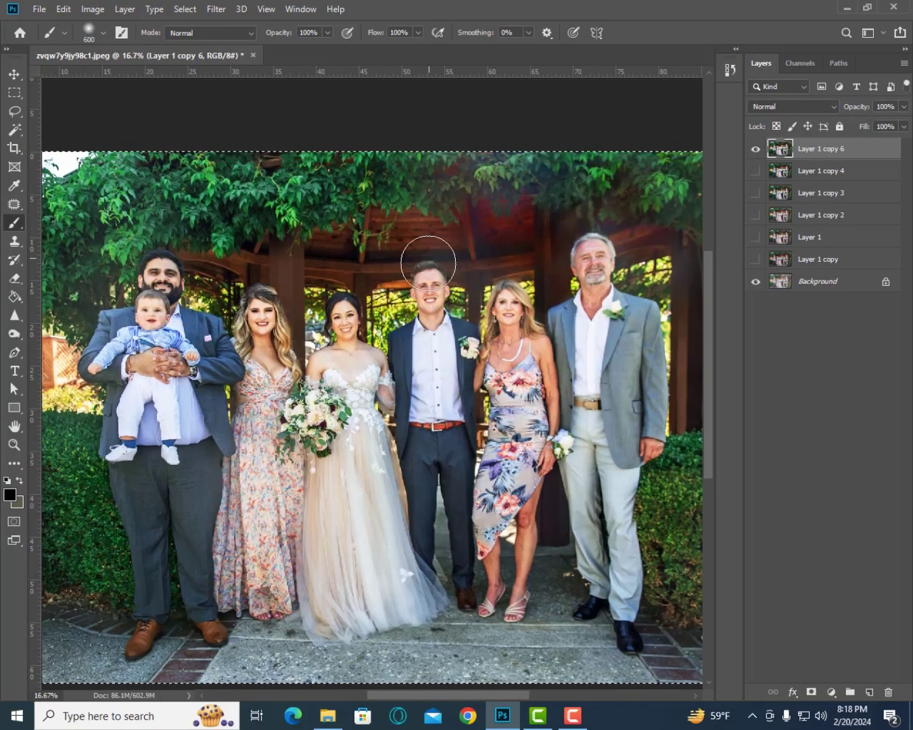
- Add empty Layer 2 and clone the first foliage strokes along the top of the photo
click(871, 693)
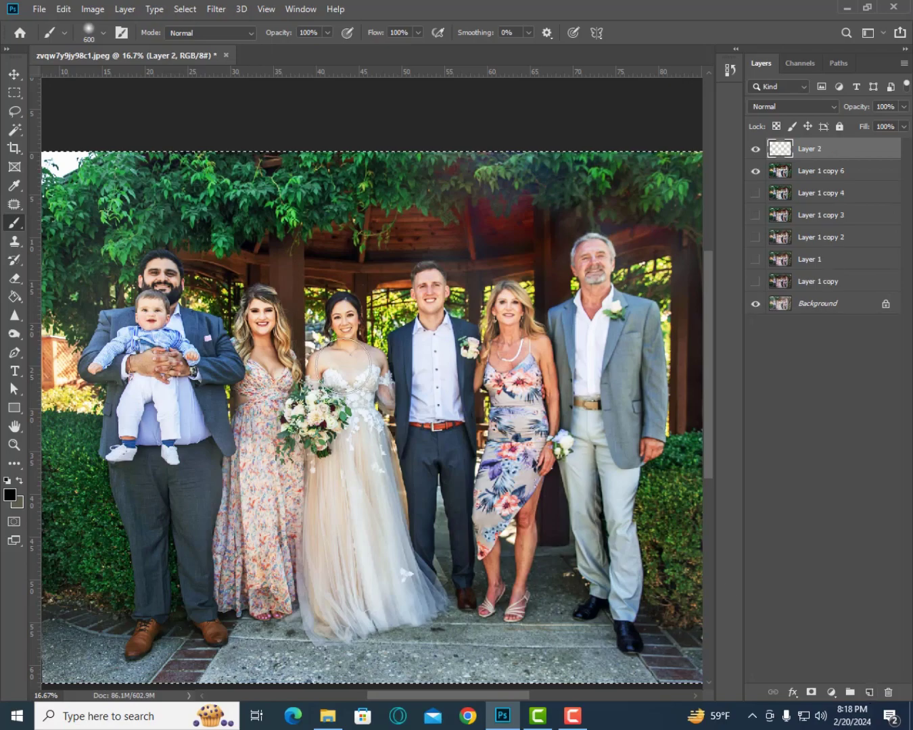
click(14, 241)
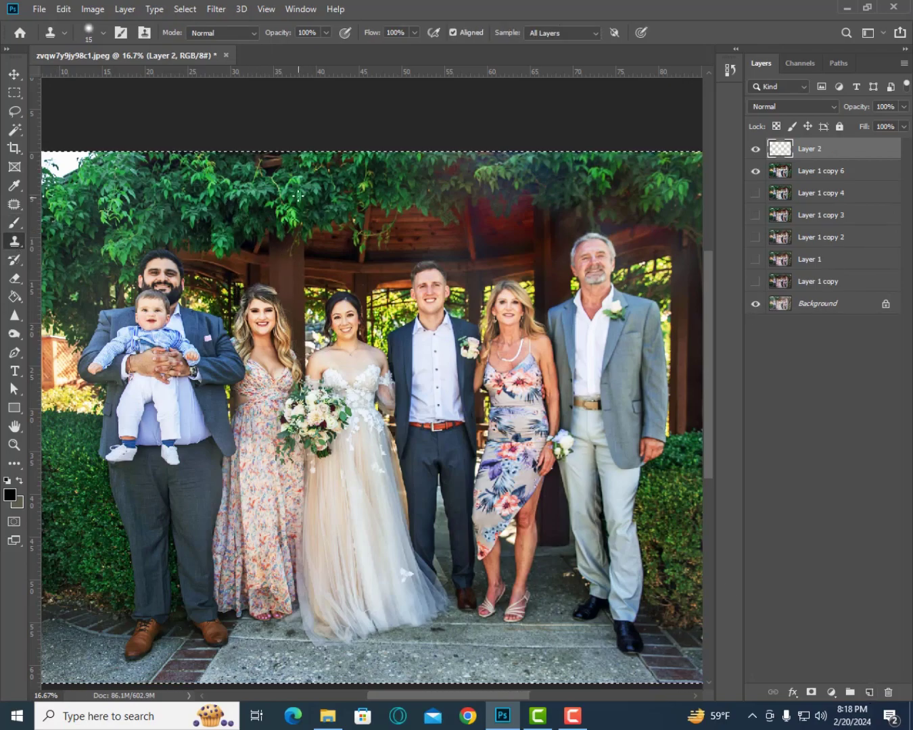
key(bracketleft)
key(bracketleft)
key(bracketleft)
key(bracketright)
key(bracketright)
key(bracketright)
key(bracketleft)
key(bracketleft)
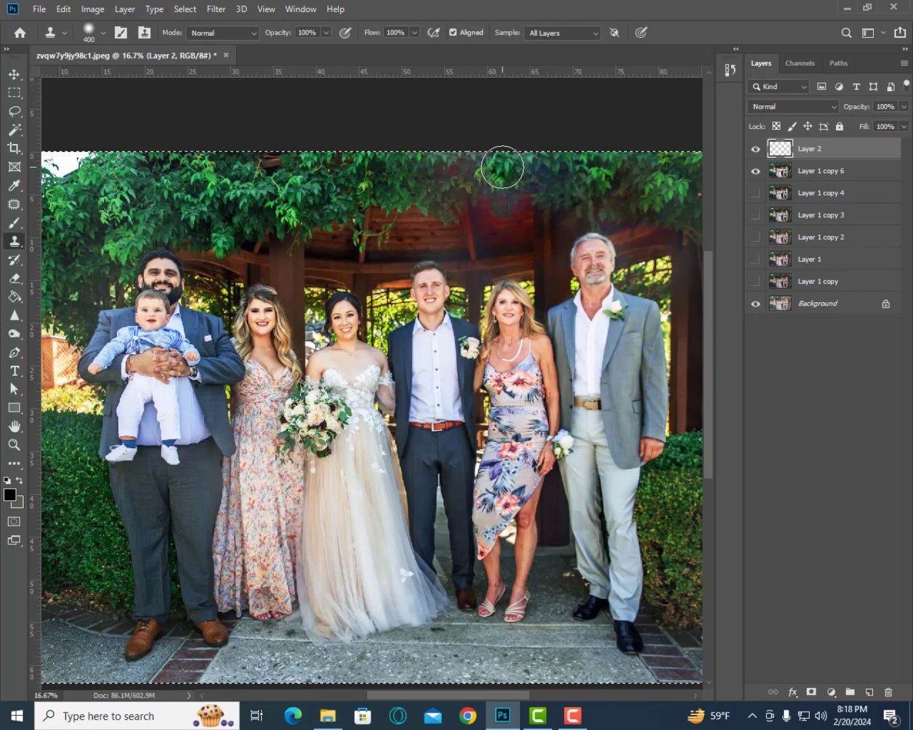
mouse_move(526, 163)
mouse_down()
mouse_move(571, 156)
mouse_move(507, 189)
mouse_move(476, 143)
mouse_up()
- Resize the clone brush and paint more cloned leaves across the top foliage
key(bracketleft)
key(bracketleft)
key(bracketright)
key(bracketleft)
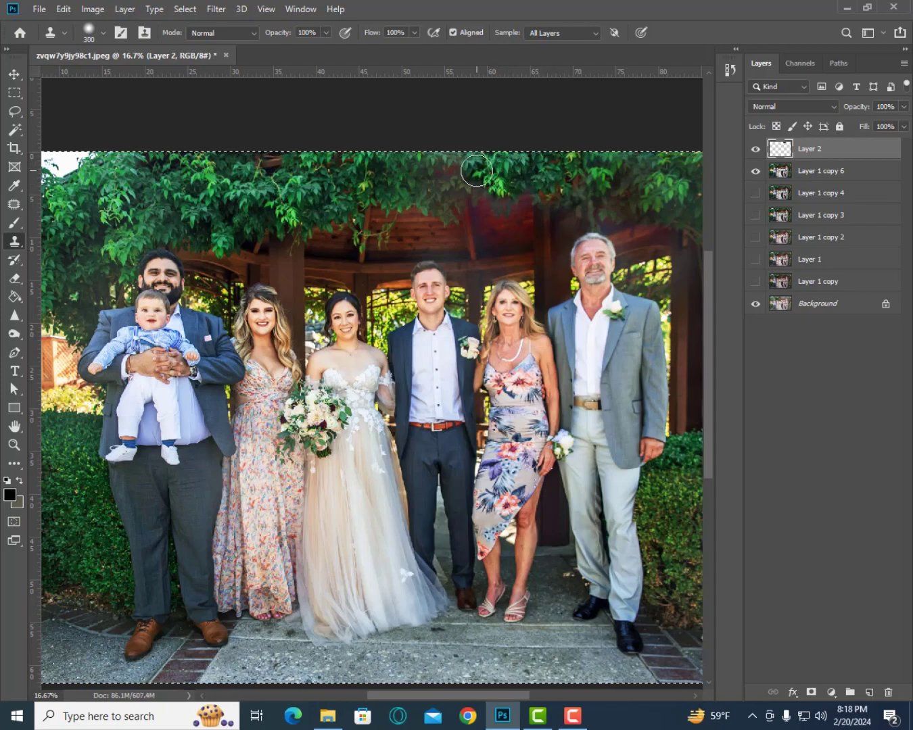
drag(447, 149, 497, 196)
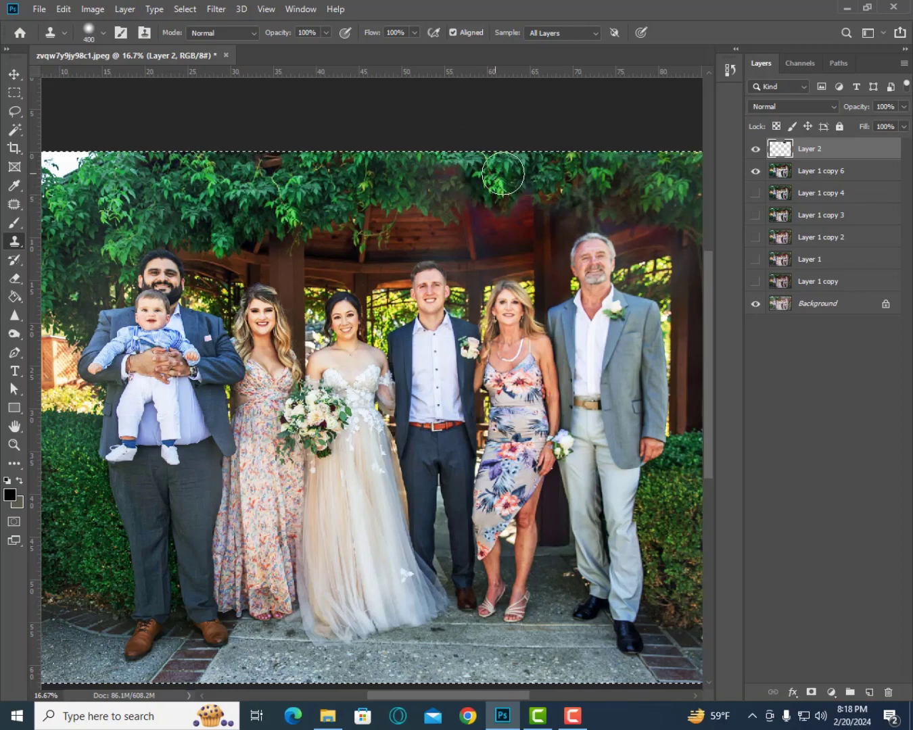
key(bracketright)
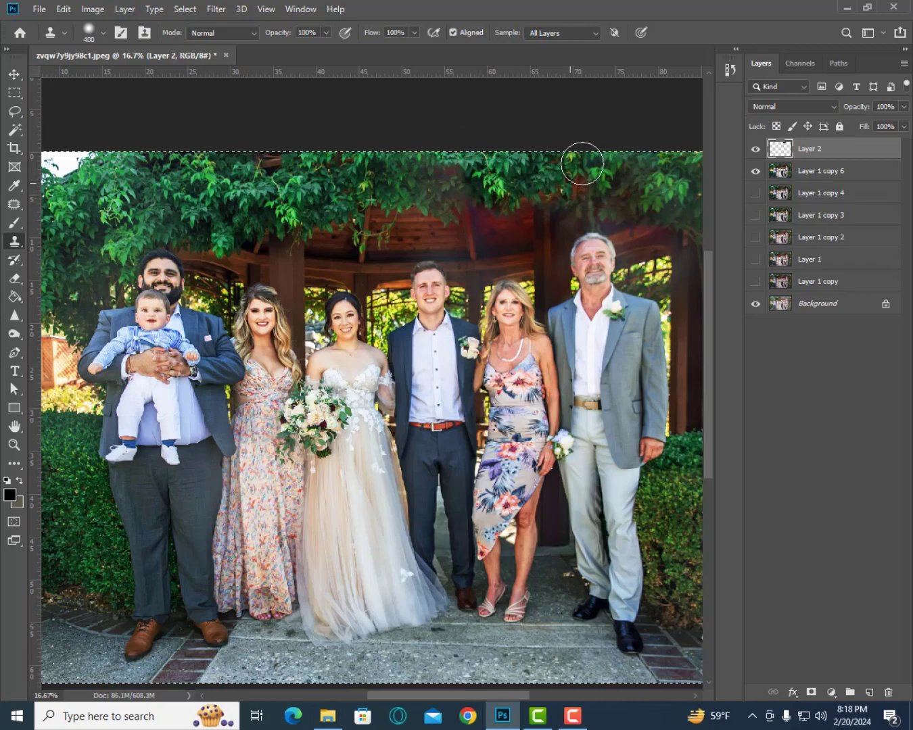
key(bracketright)
mouse_move(608, 132)
mouse_down()
mouse_move(556, 188)
mouse_move(583, 130)
mouse_up()
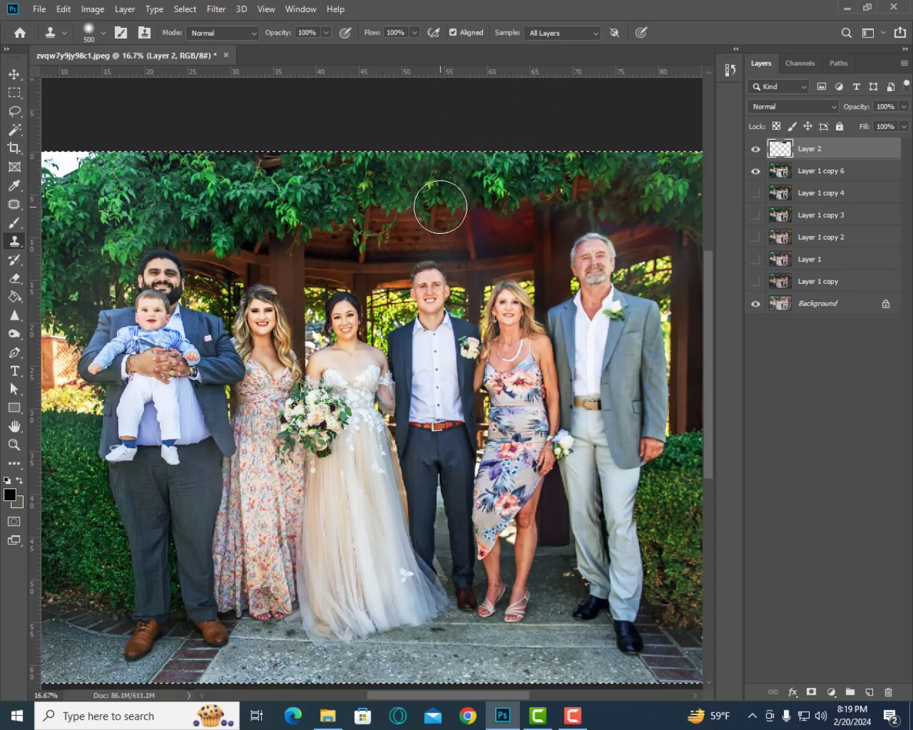
- Size the Eraser and erase cloned leaves spilling over the gazebo roof
click(14, 278)
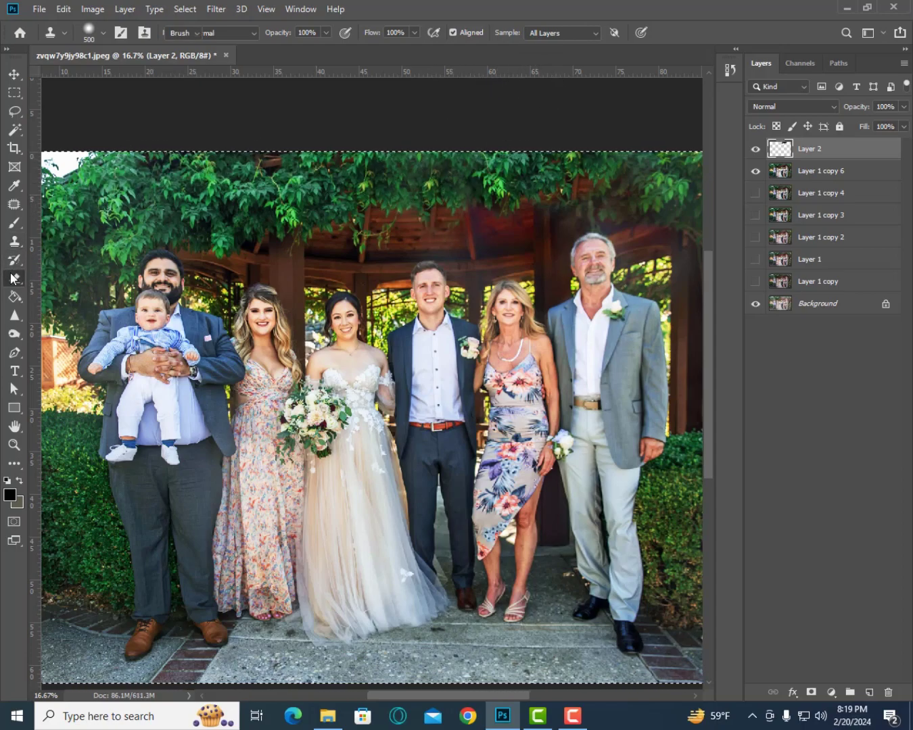
key(bracketright)
key(bracketright)
key(bracketright)
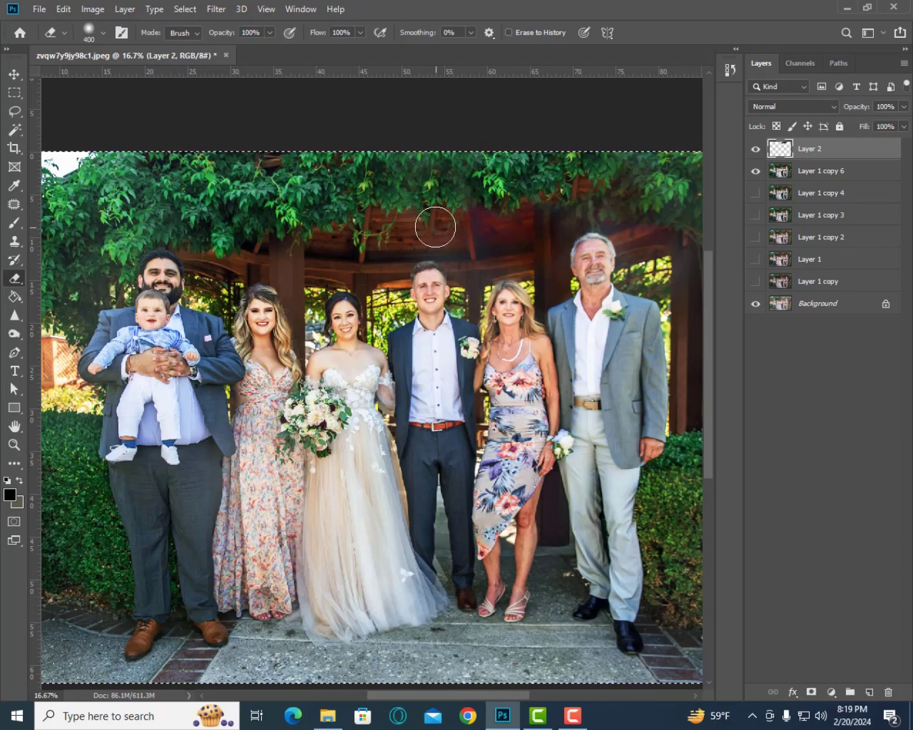
key(bracketleft)
key(bracketleft)
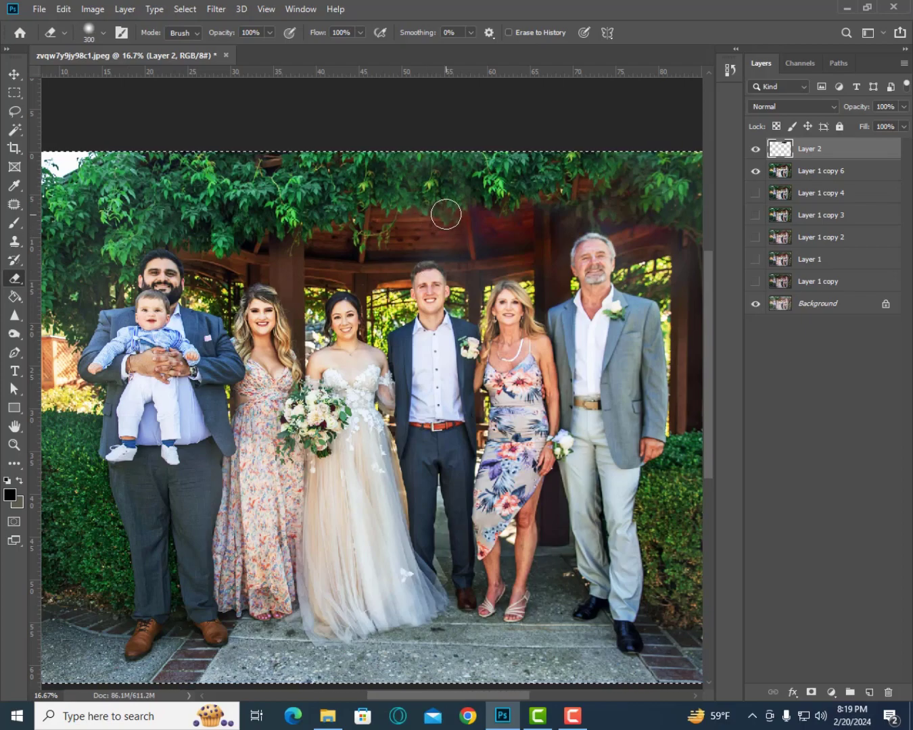
key(bracketright)
key(bracketright)
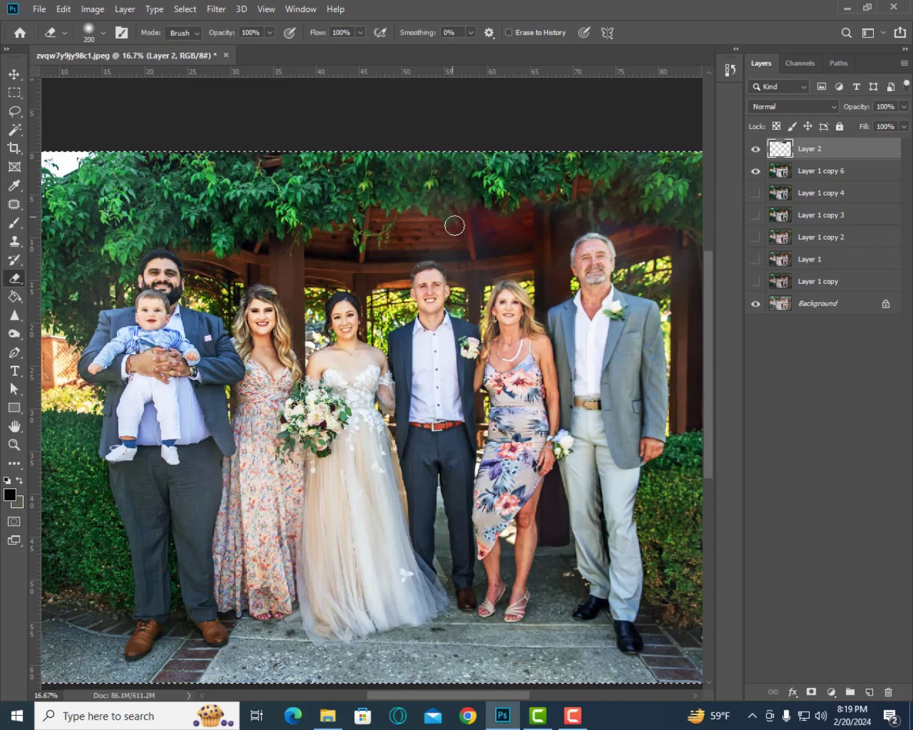
key(bracketright)
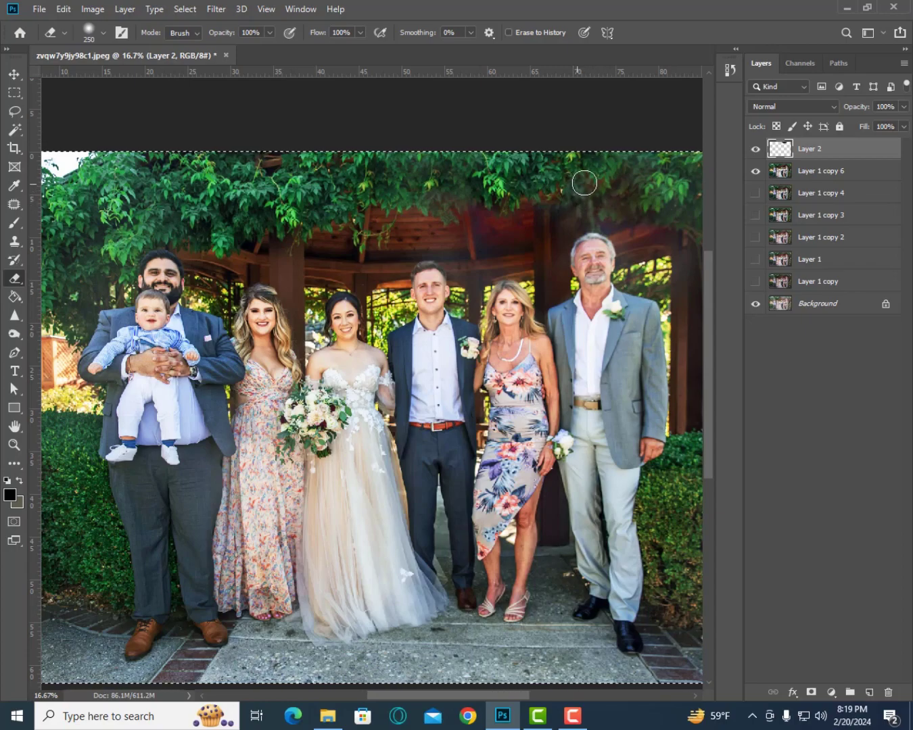
key(bracketright)
key(bracketright)
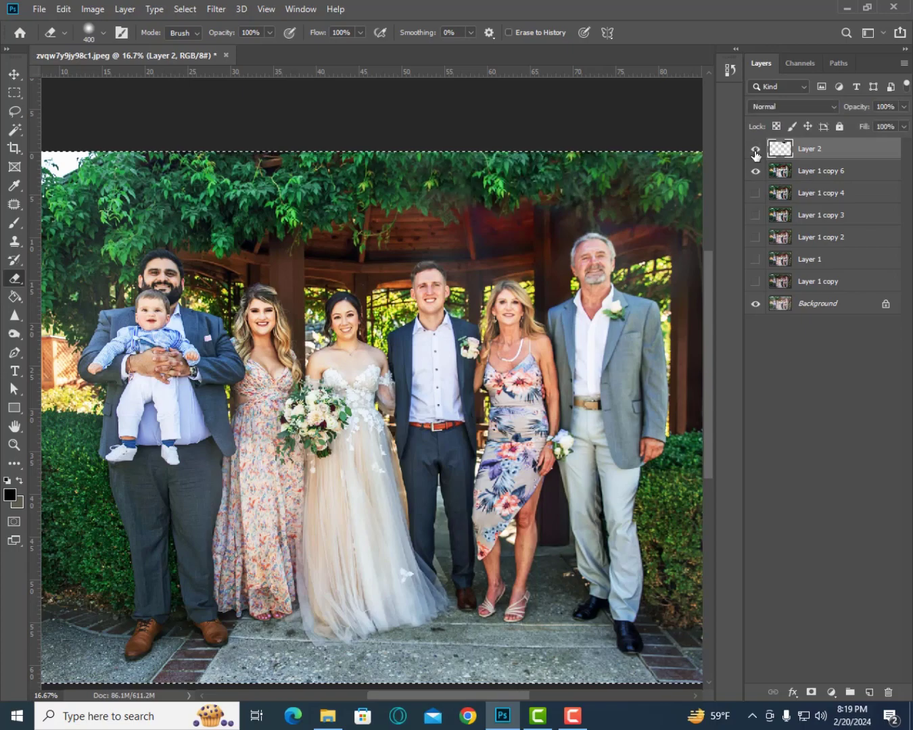
click(755, 150)
- Refine the erasing with a smaller brush, compare Layer 2 hidden and shown, and fit the photo
key(bracketleft)
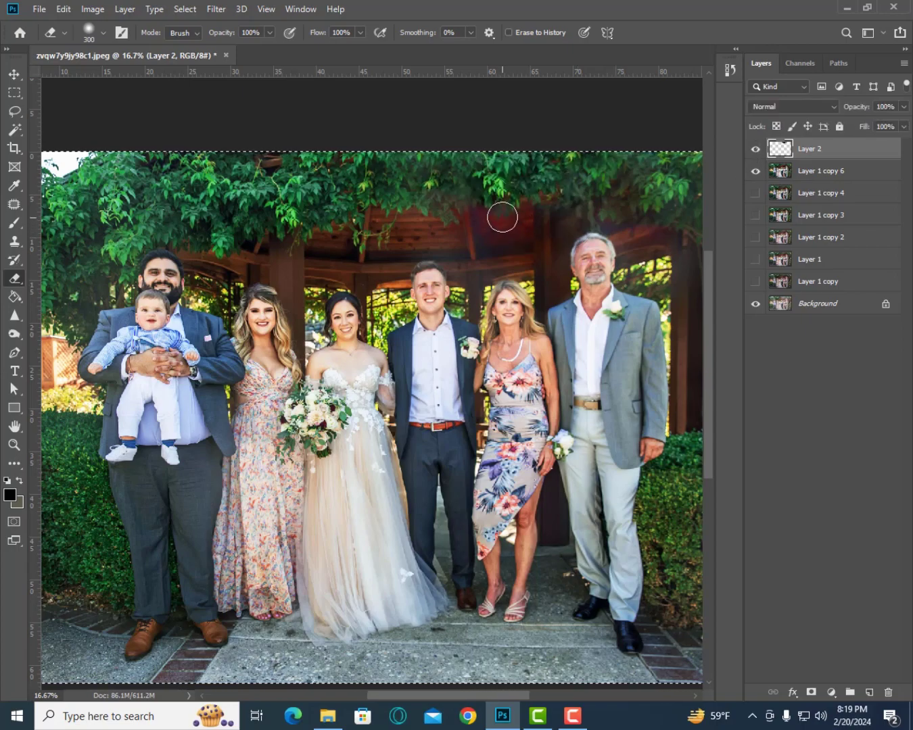
key(bracketleft)
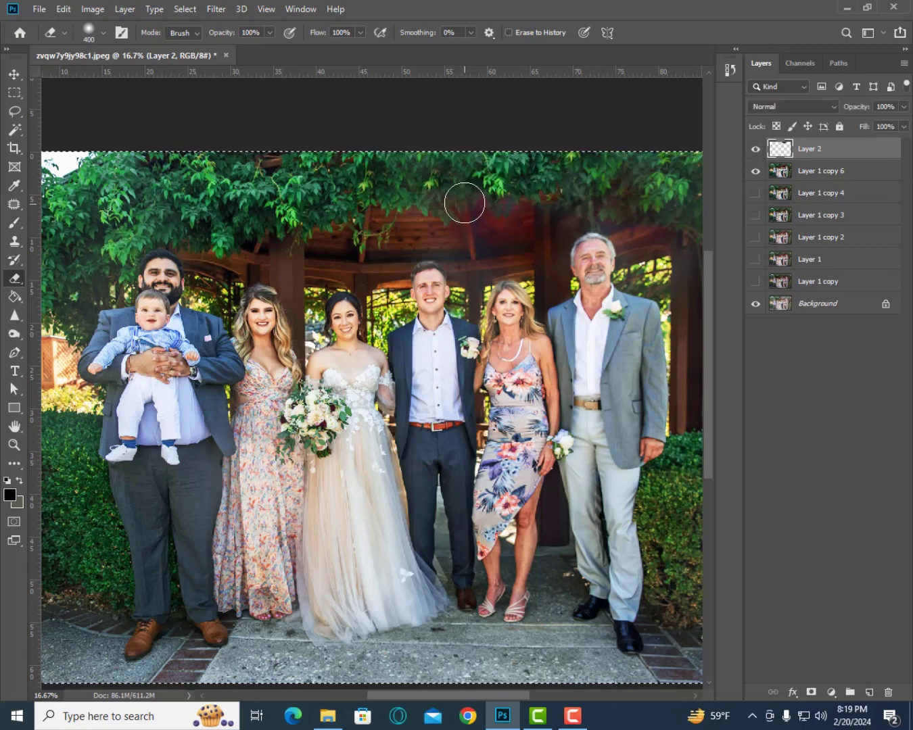
key(bracketleft)
click(755, 150)
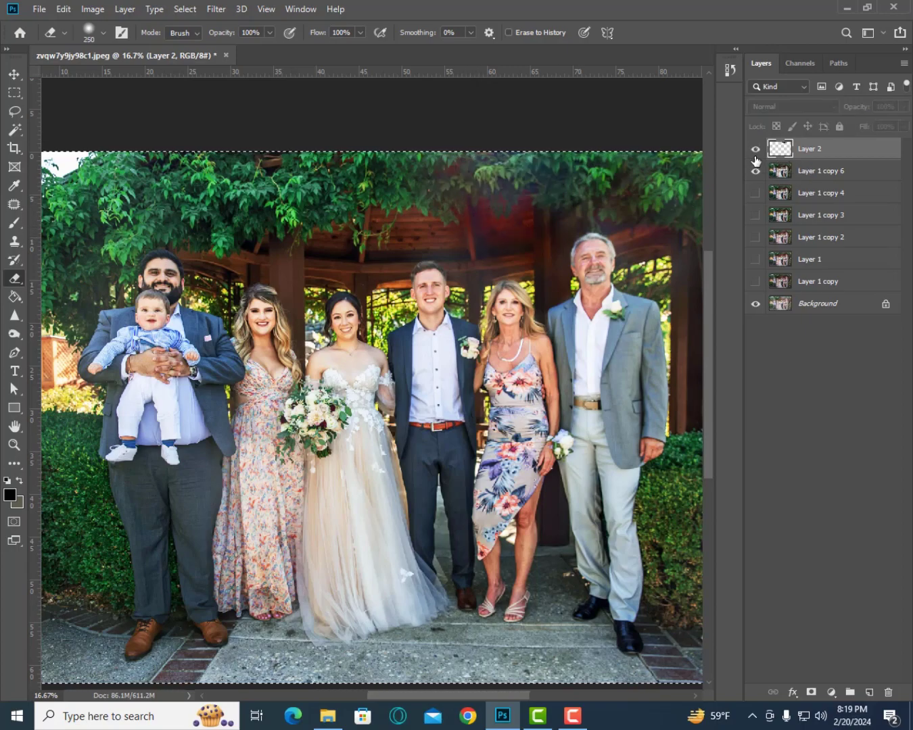
click(755, 157)
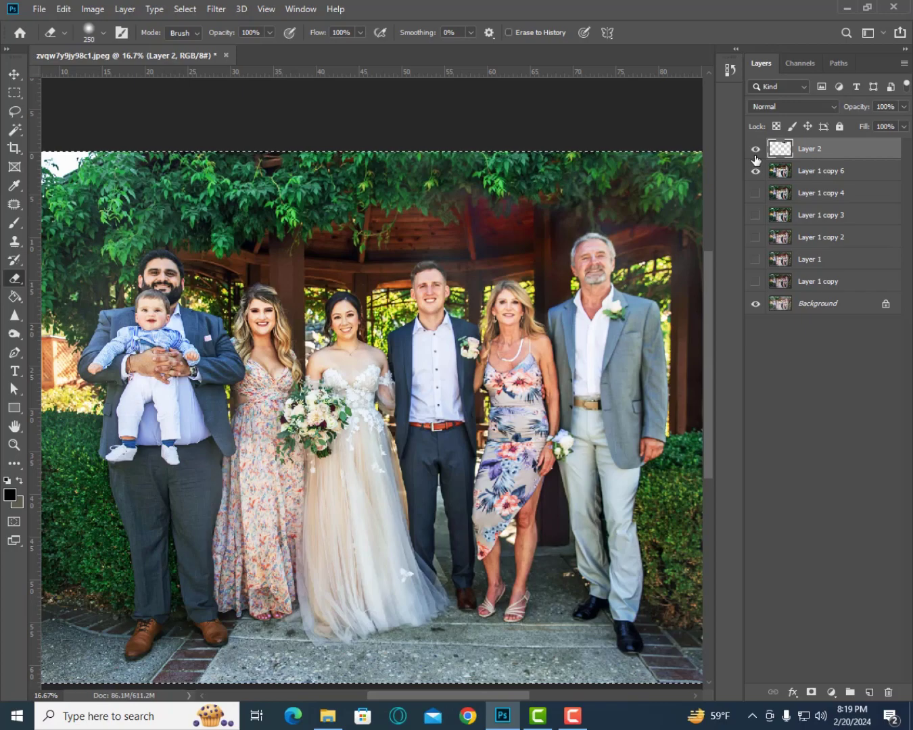
key(ctrl+minus)
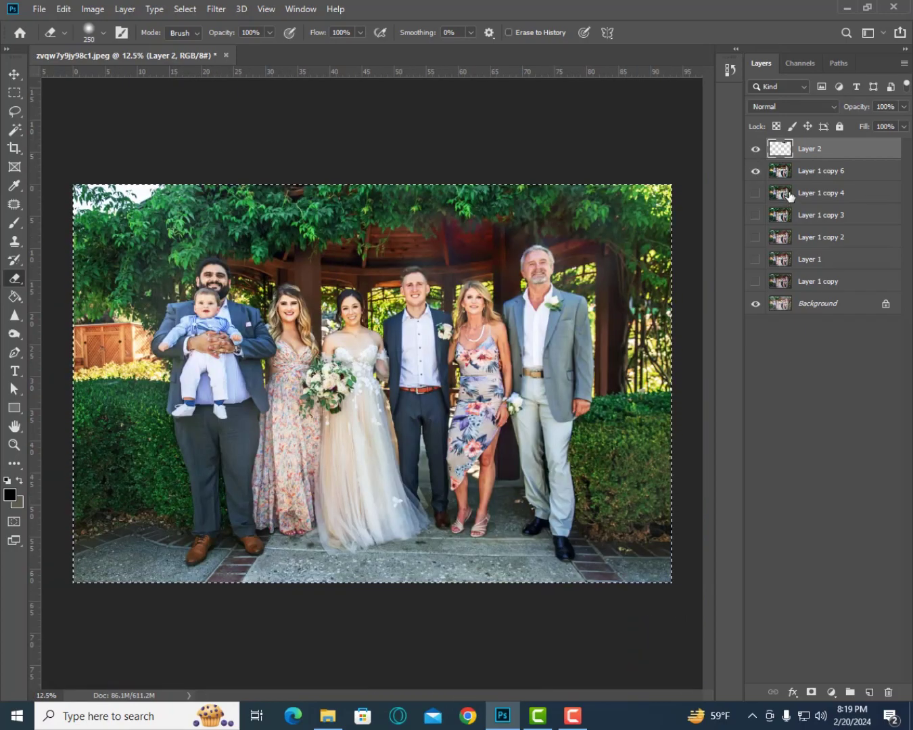
- Merge Layer 2 with Layer 1 copy 6, toggling Layer 2's visibility to compare
click(756, 149)
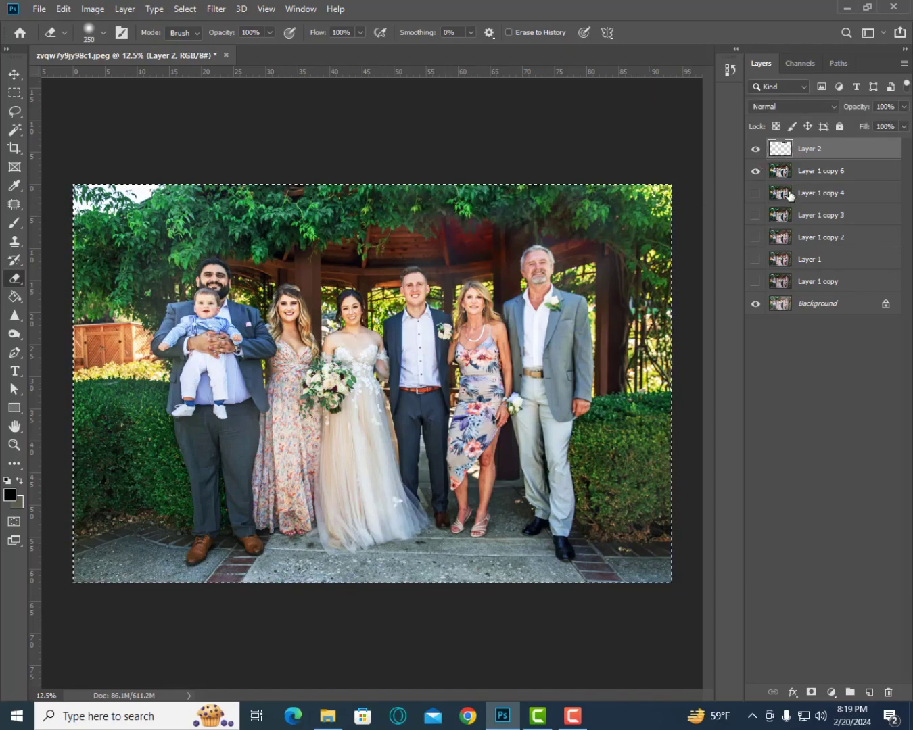
right_click(808, 175)
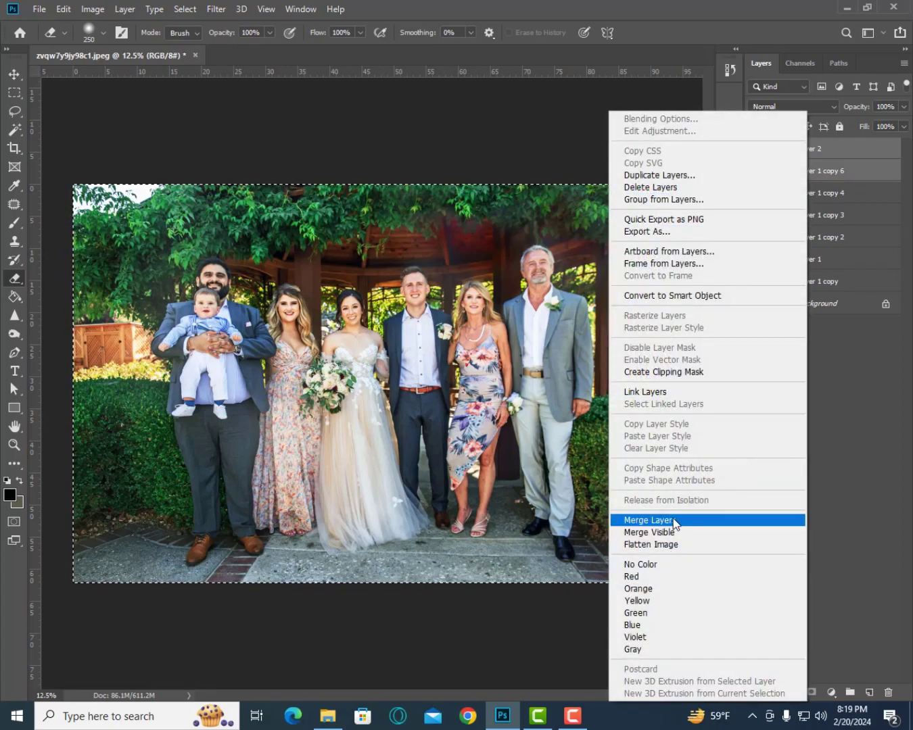
click(673, 518)
click(756, 149)
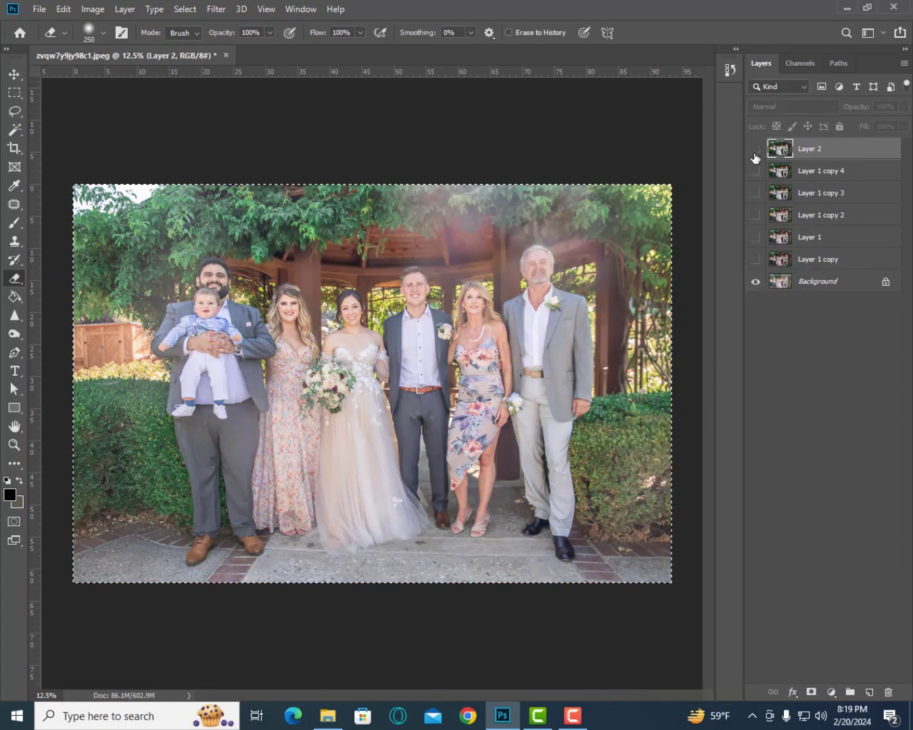
click(756, 149)
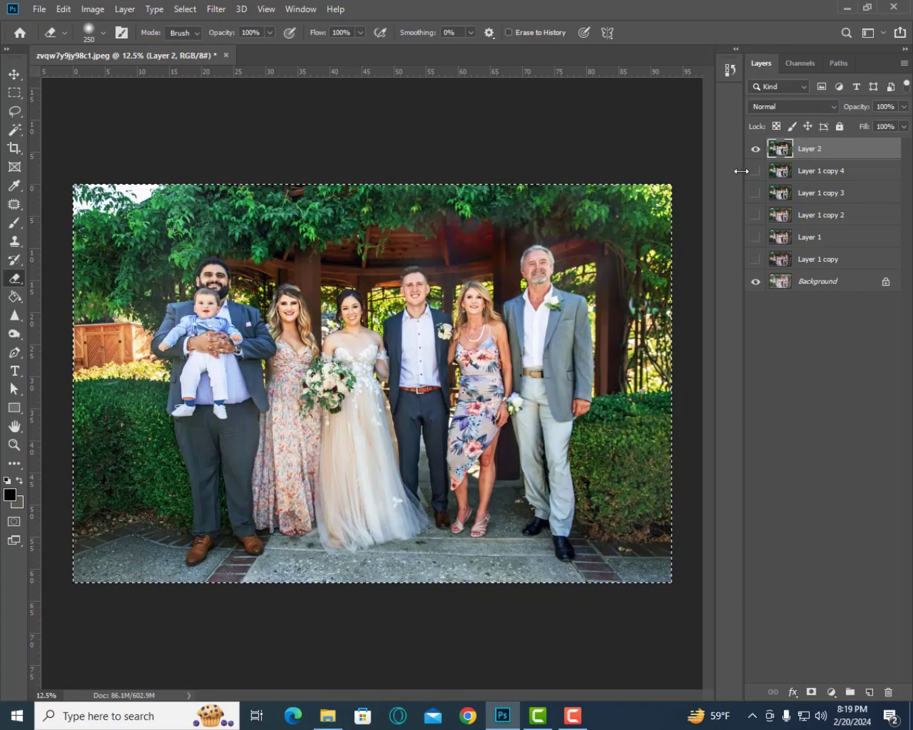
- Clear the selection, check the faces up close, and duplicate Layer 2 as Layer 2 copy
click(14, 93)
click(163, 129)
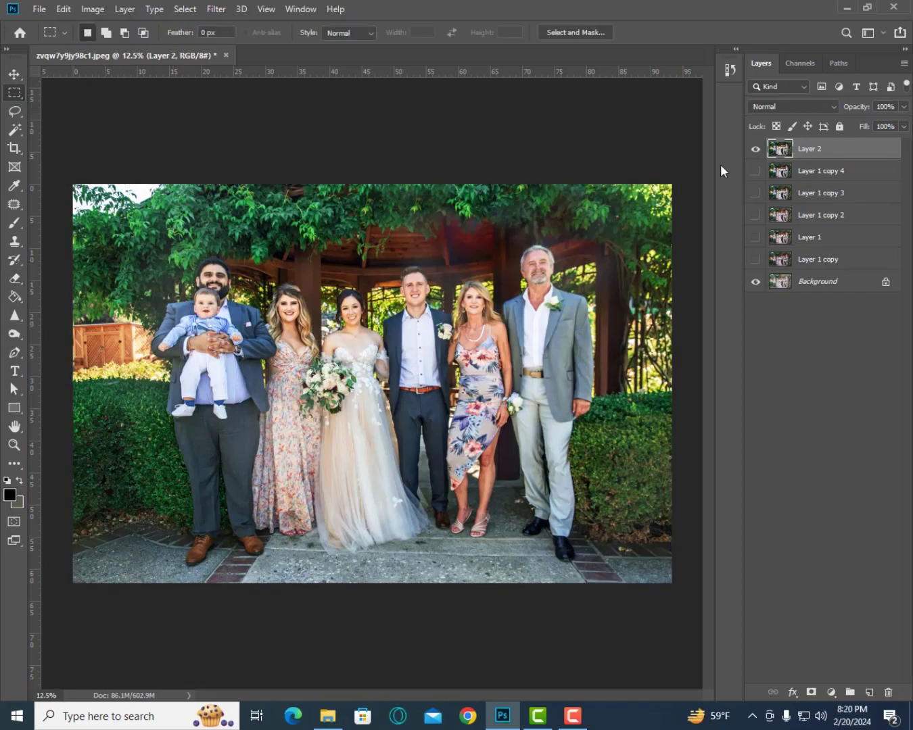
click(755, 150)
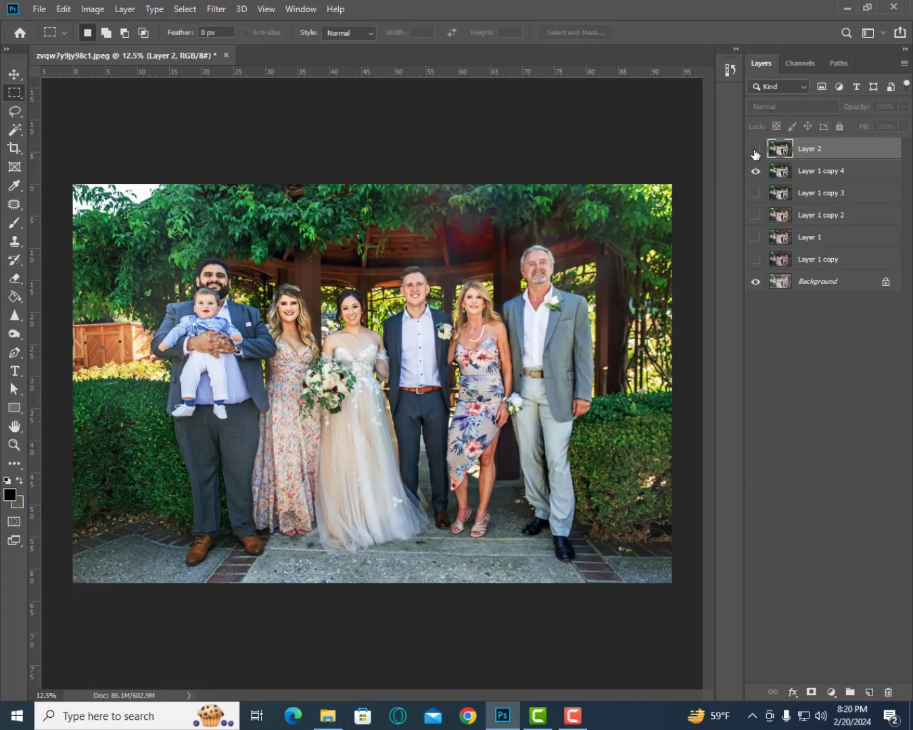
key(ctrl+plus)
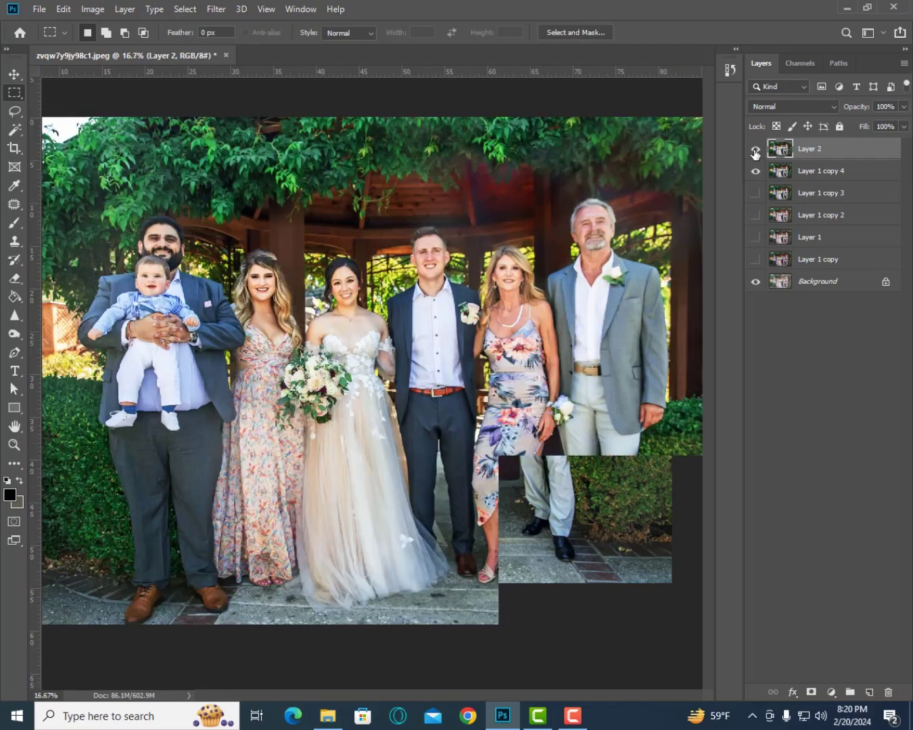
key(ctrl+plus)
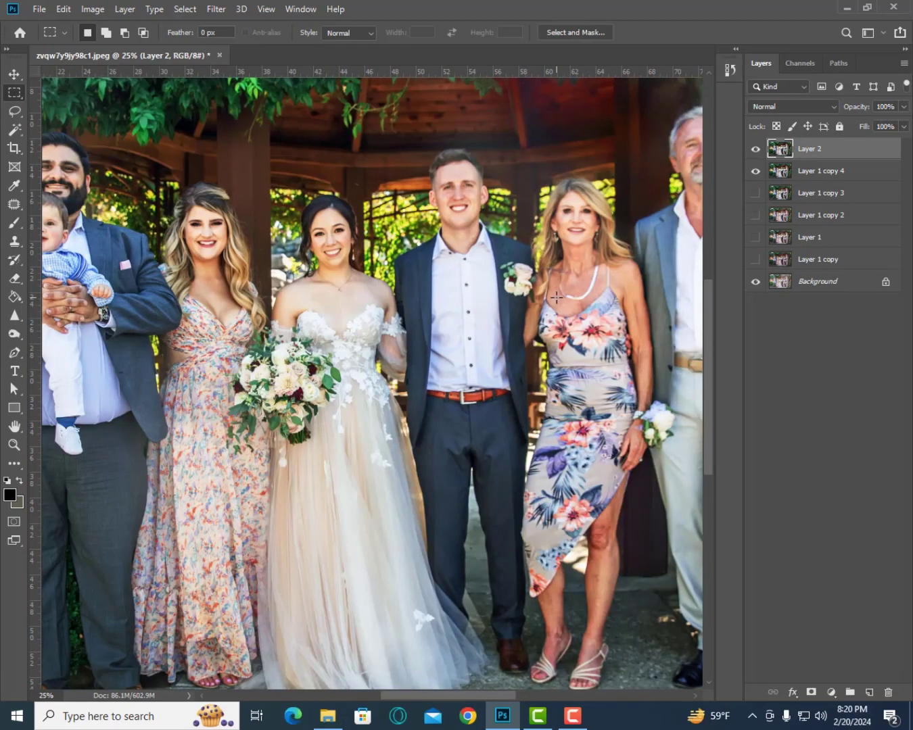
key(ctrl+minus)
key(ctrl+minus)
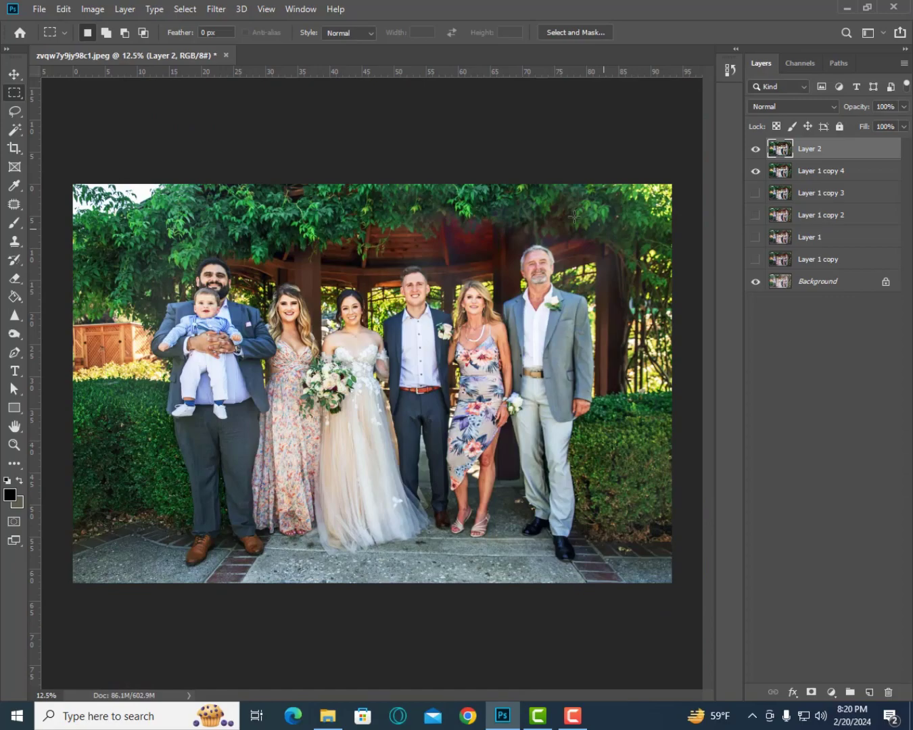
key(ctrl+j)
- Apply Shadows/Highlights to Layer 2 copy with Shadows Amount at 2%
click(92, 9)
mouse_move(114, 46)
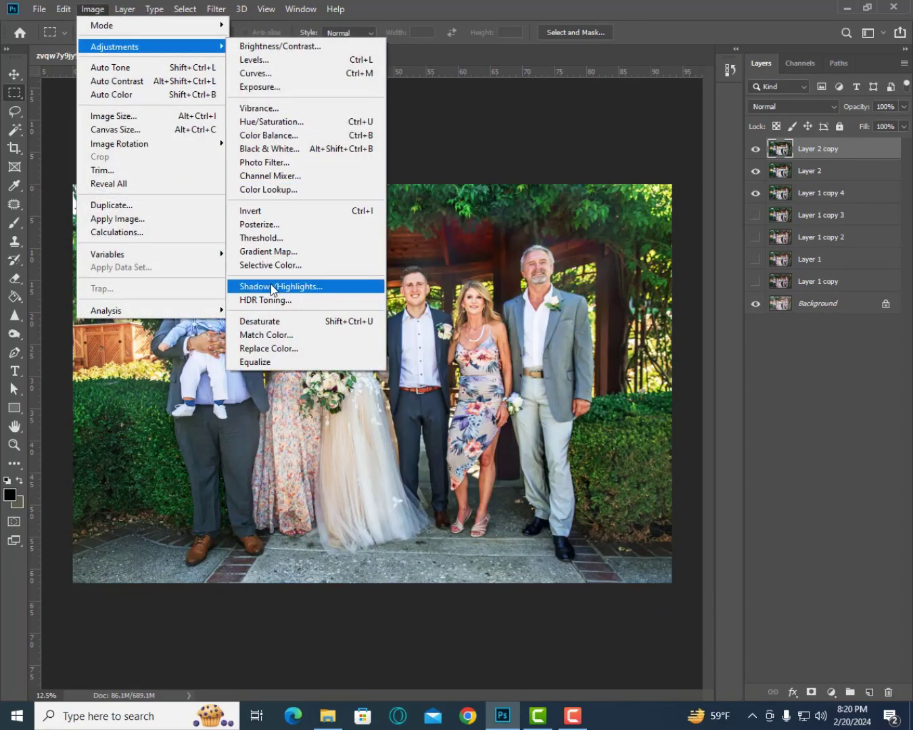
click(280, 286)
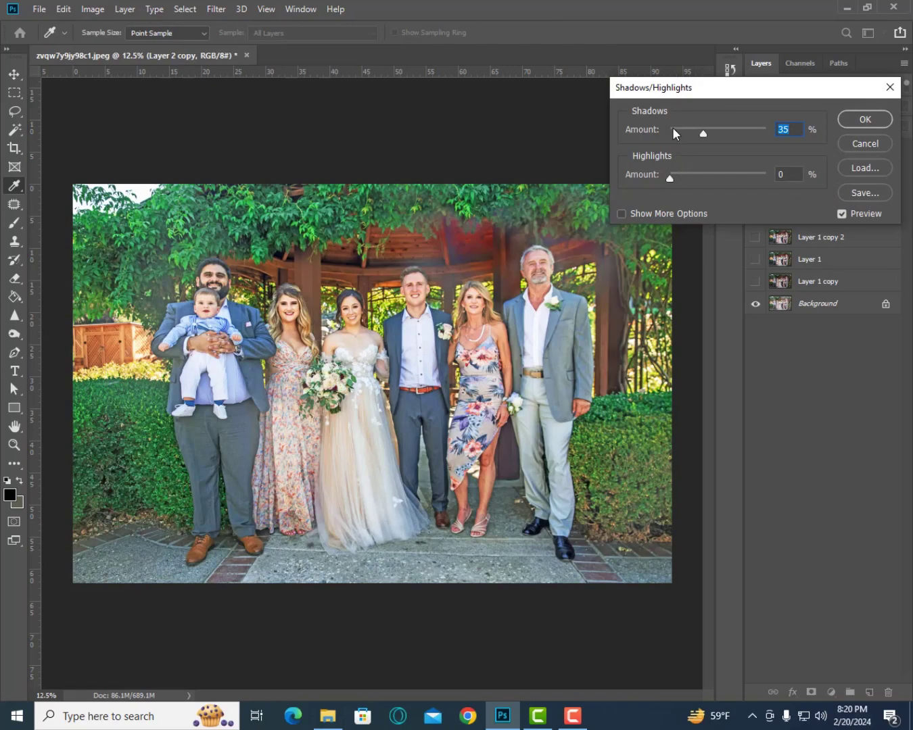
click(673, 128)
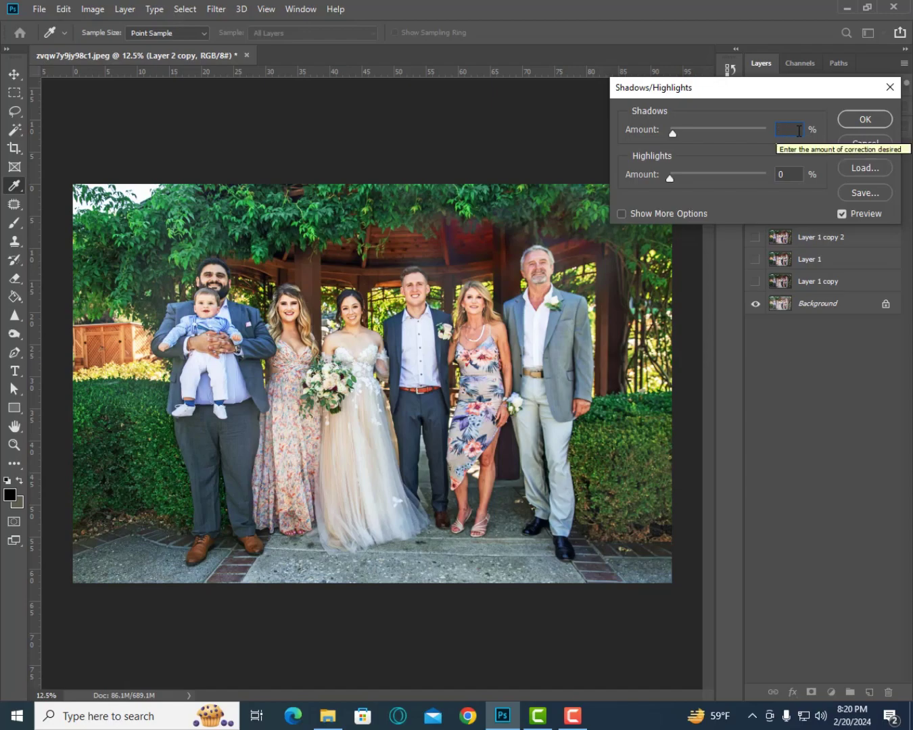
text(2)
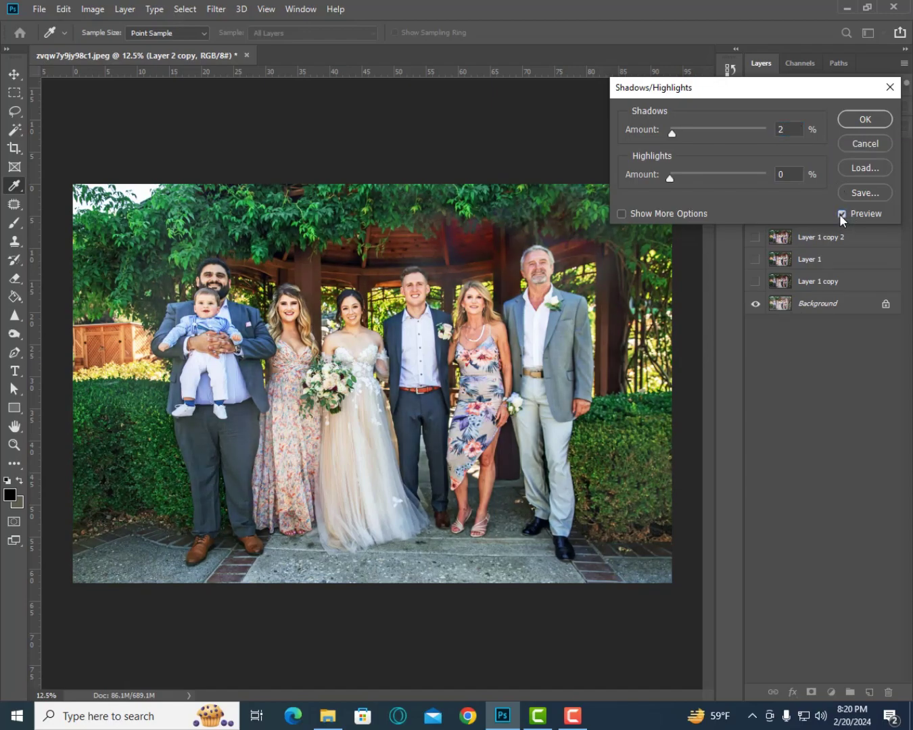
click(863, 120)
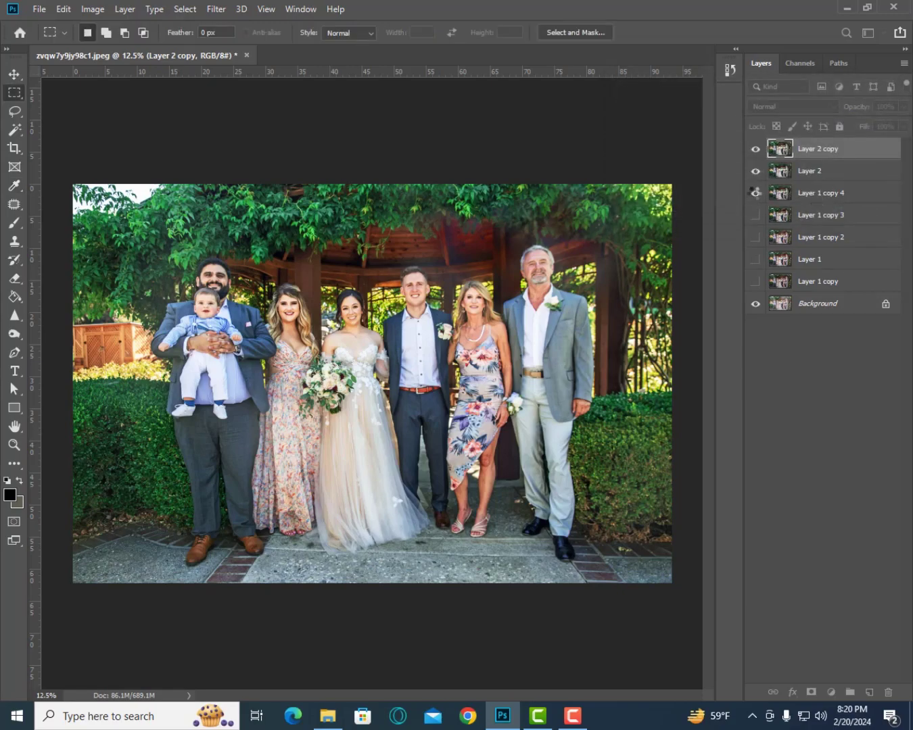